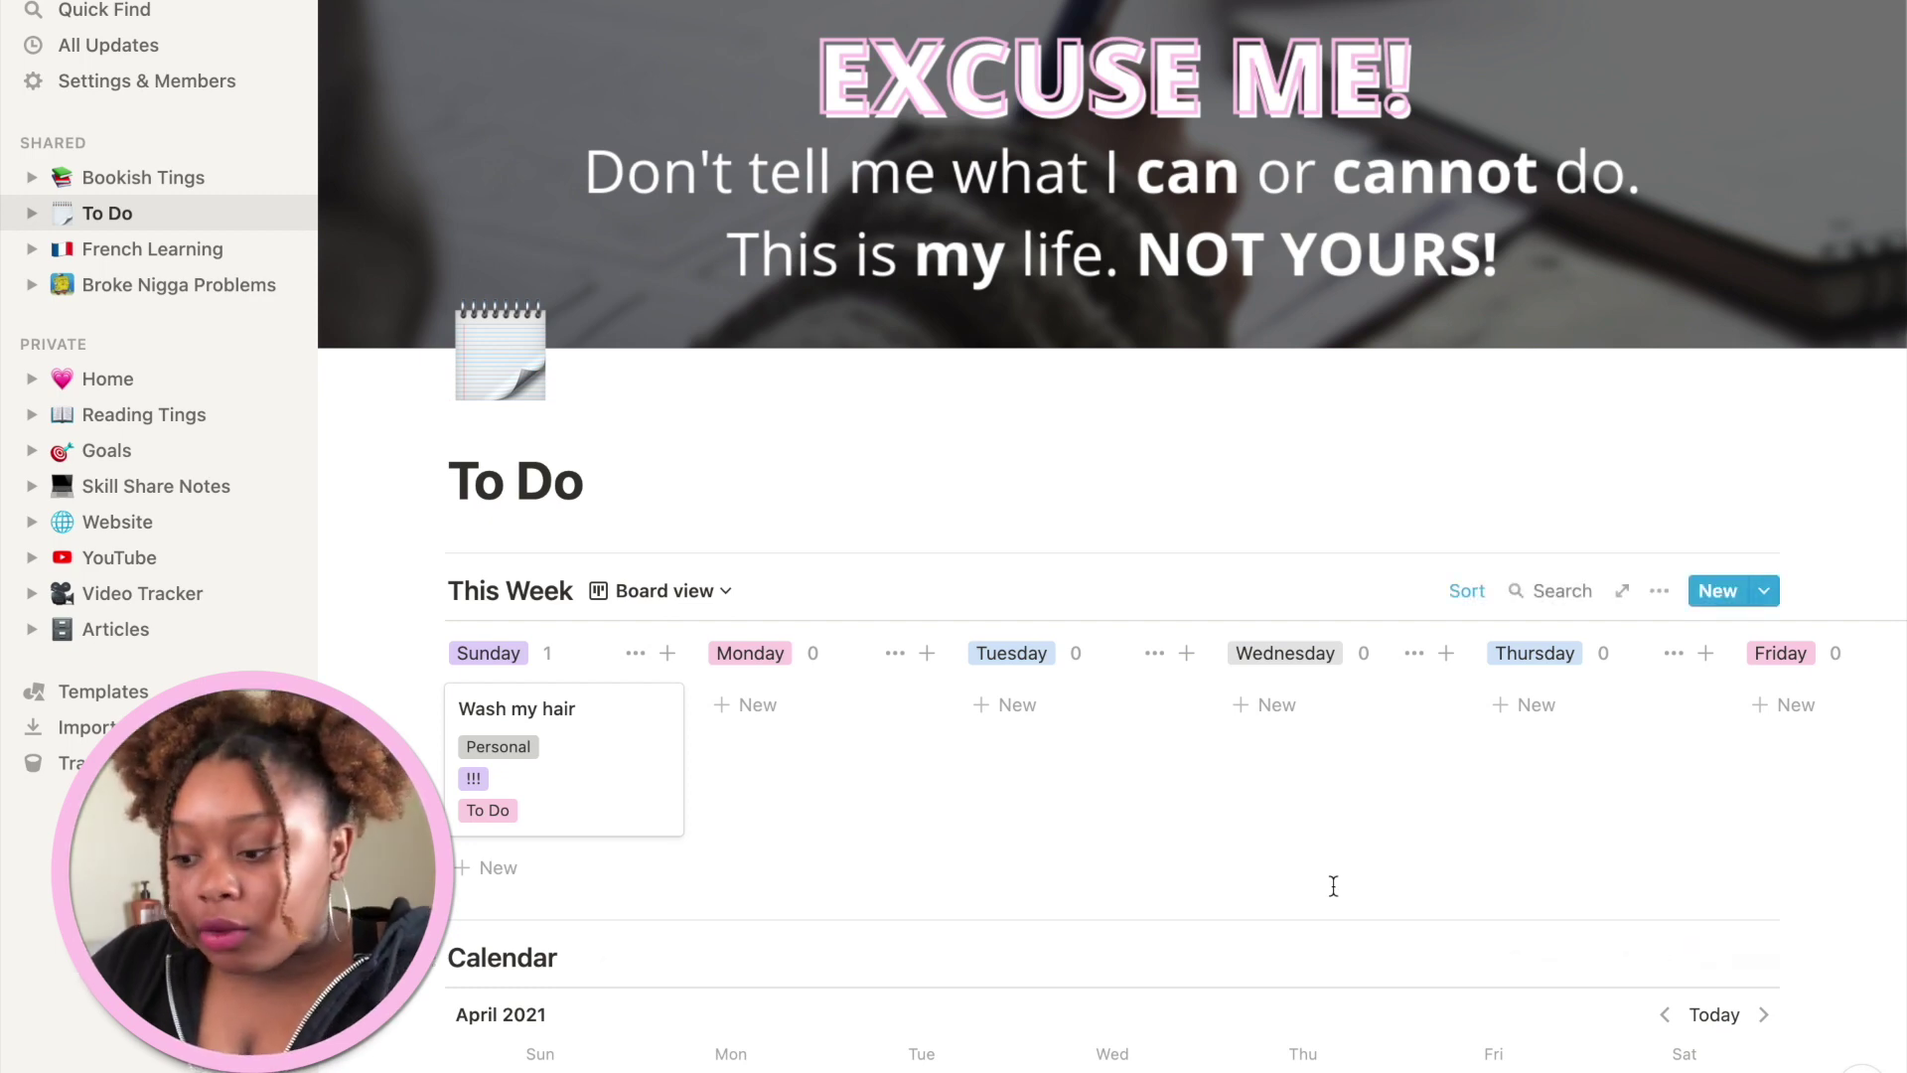
- Add a card named "Film x4" to the Wednesday column of the This Week board
scroll(1332, 885, right, 2)
scroll(1332, 885, down, 3)
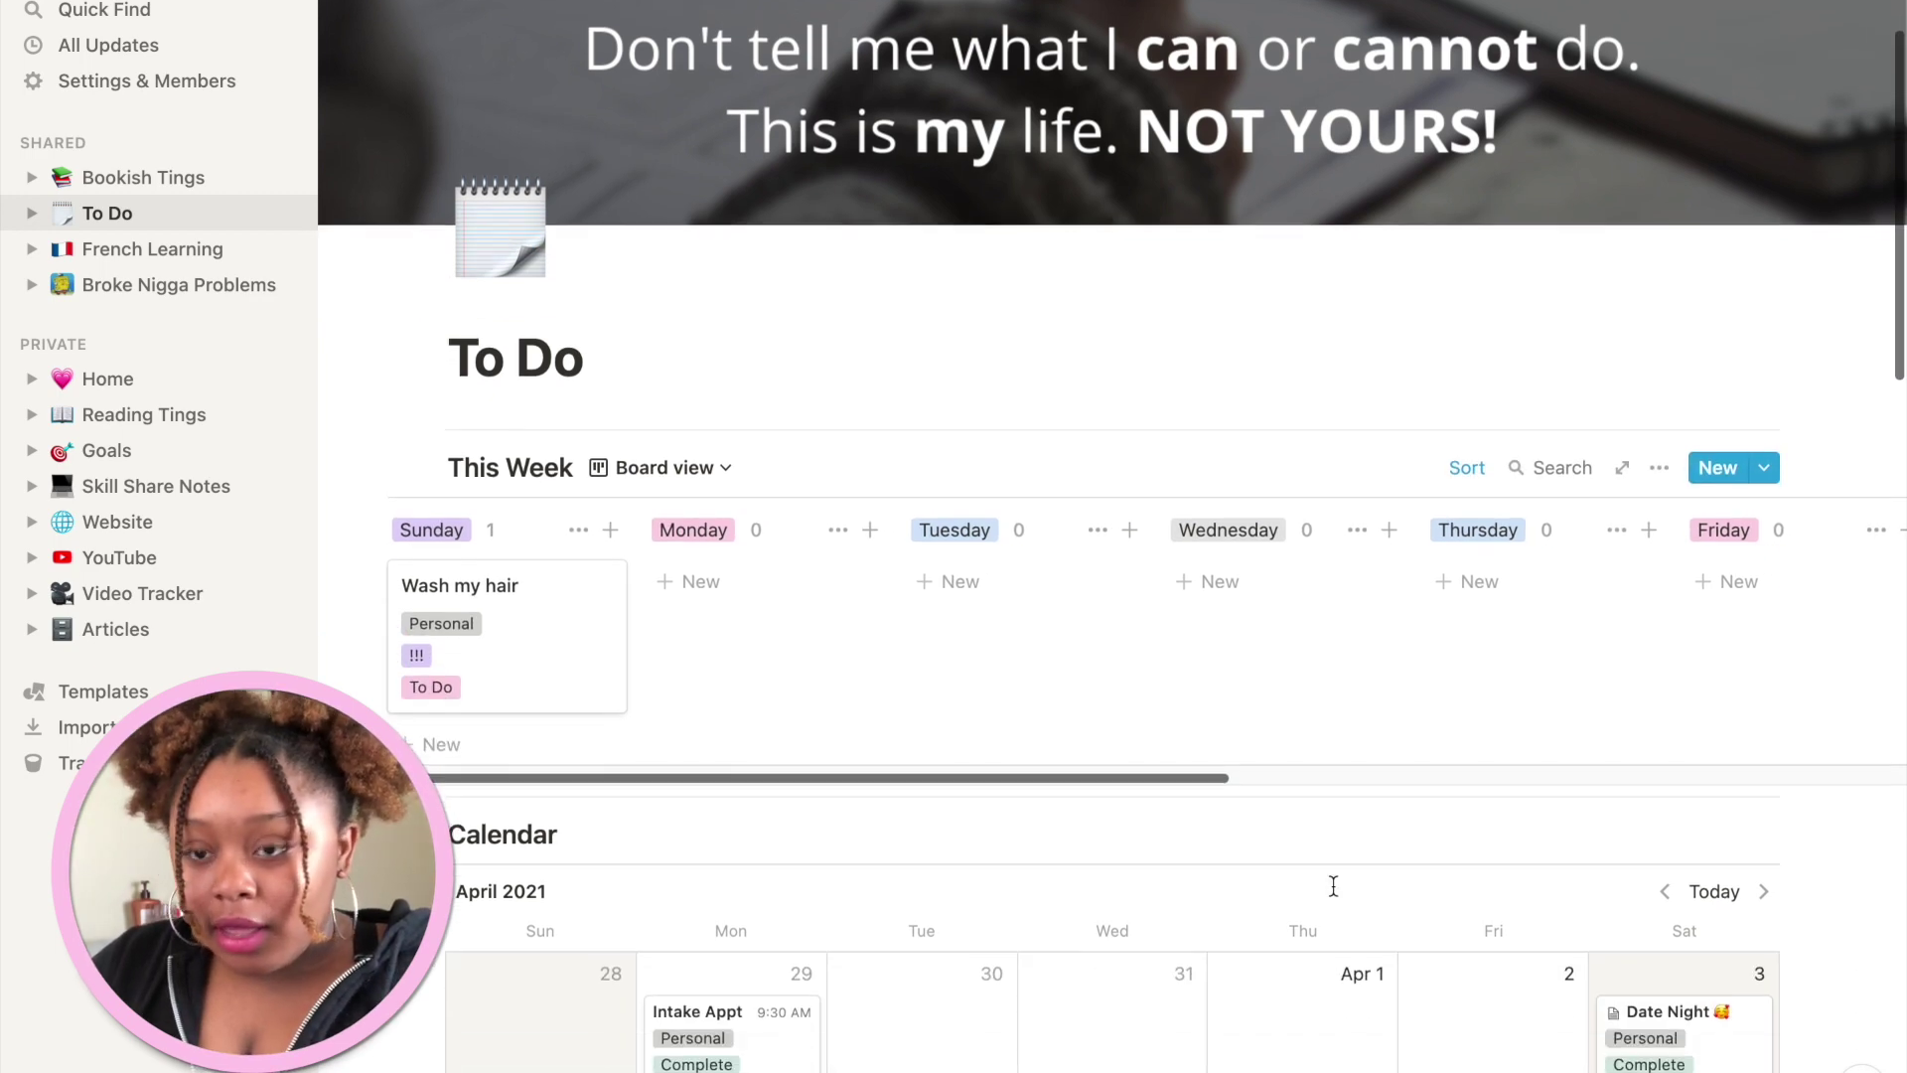
click(1216, 580)
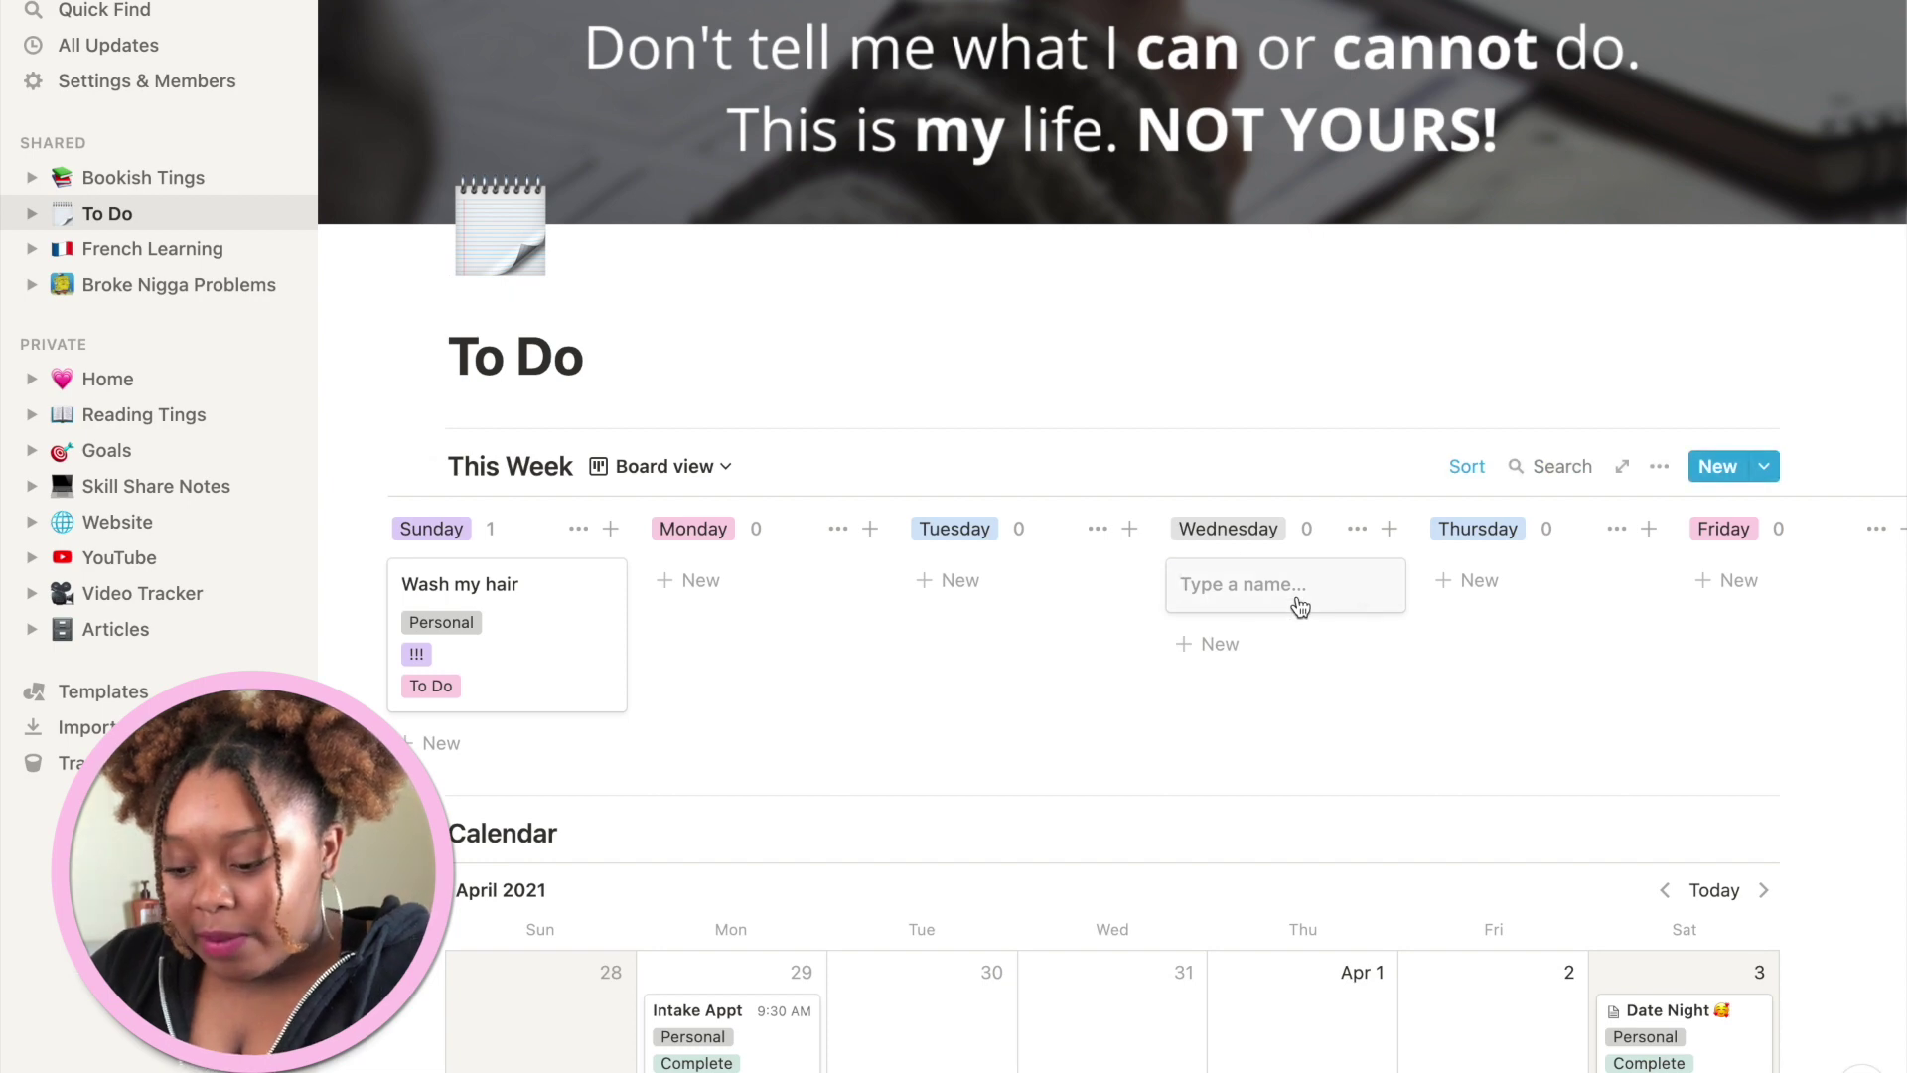
text(Film)
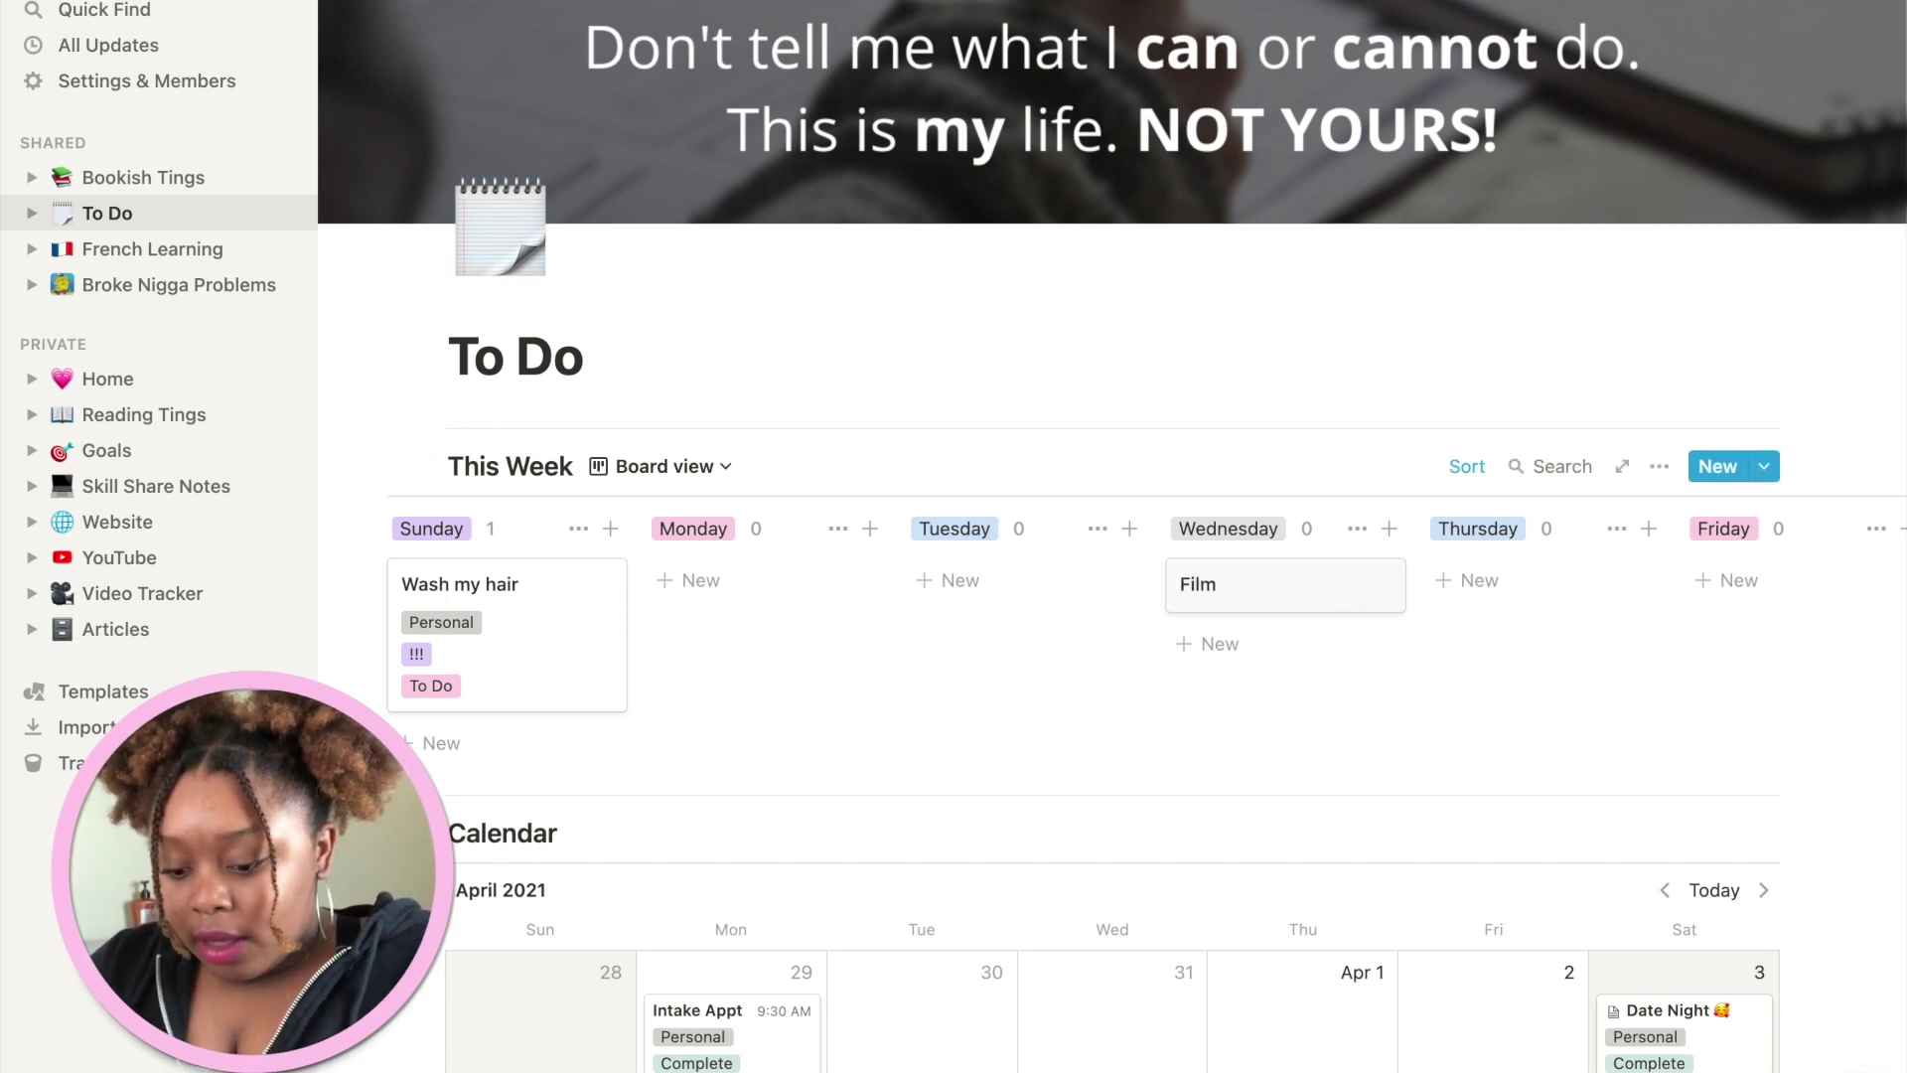
text( x4)
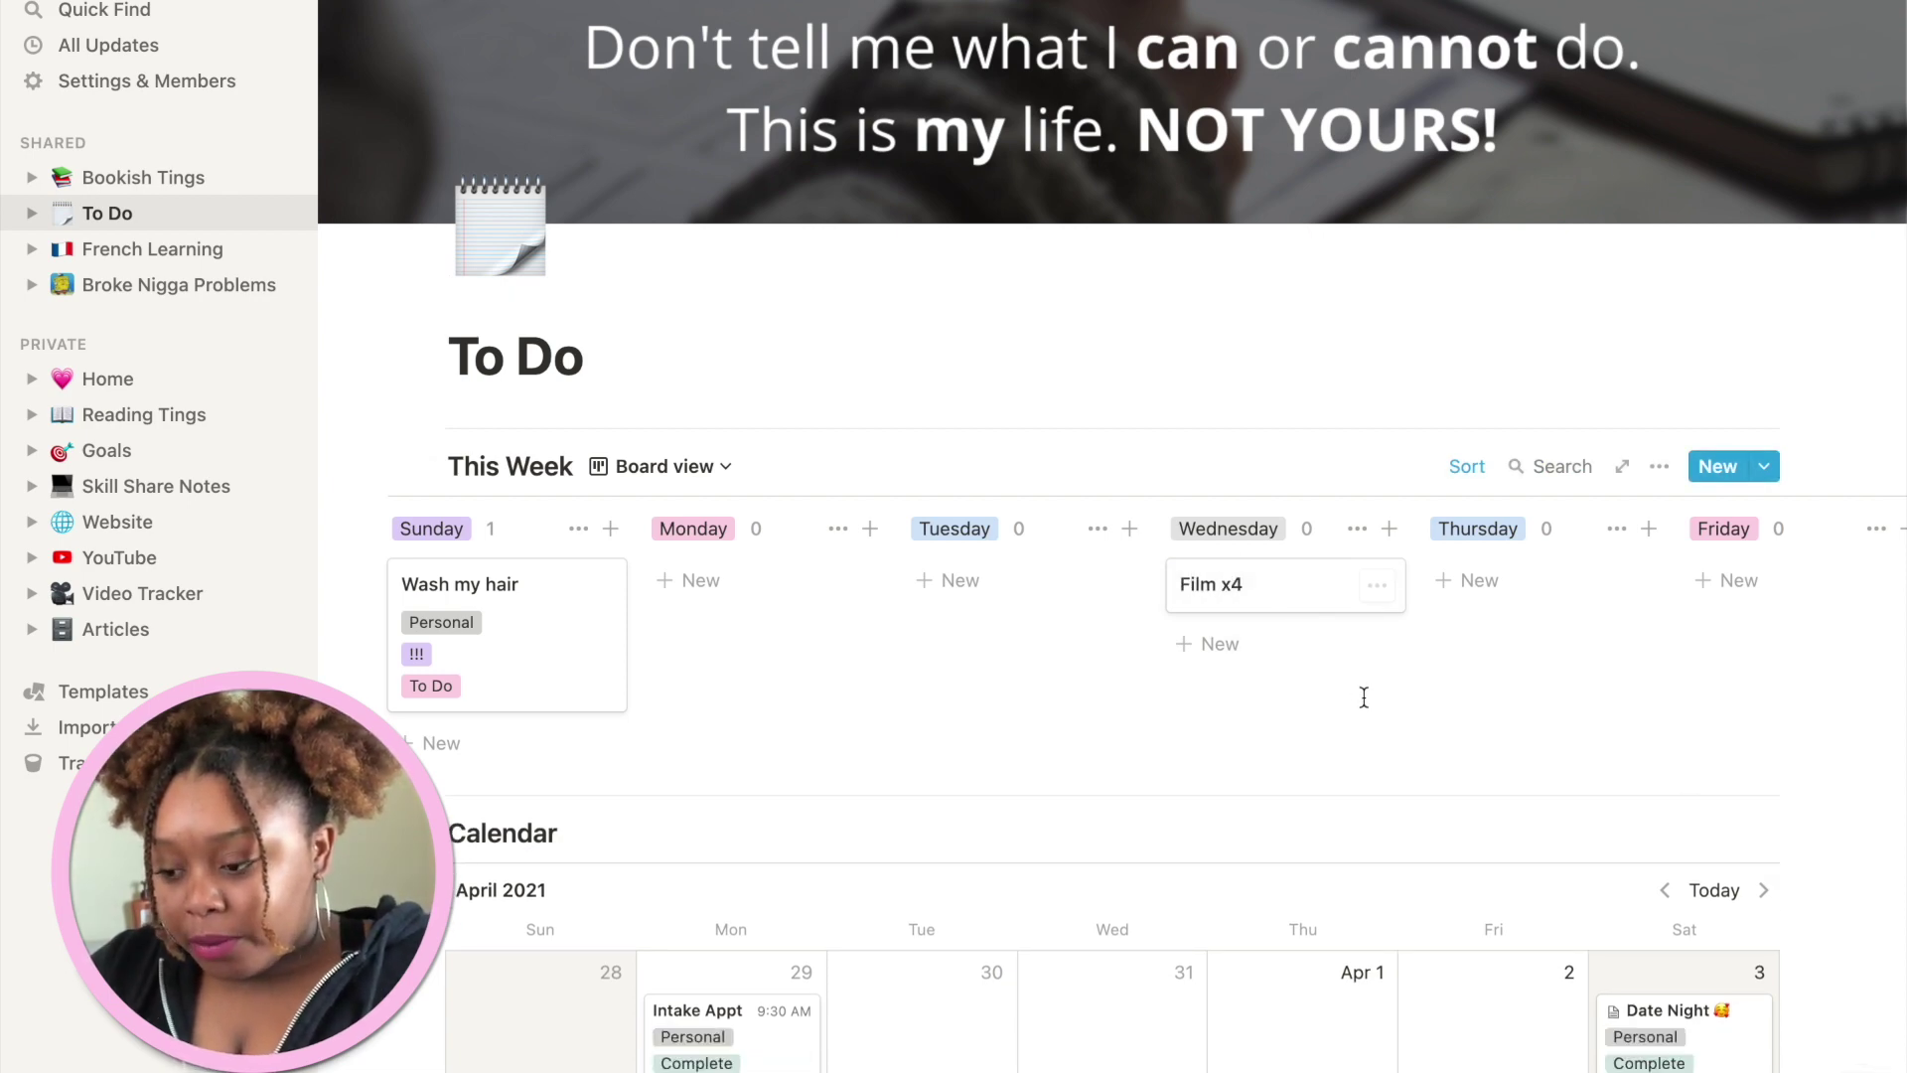
- Give the "Film x4" card the category YouTube, priority !!! and status To Do
click(1328, 600)
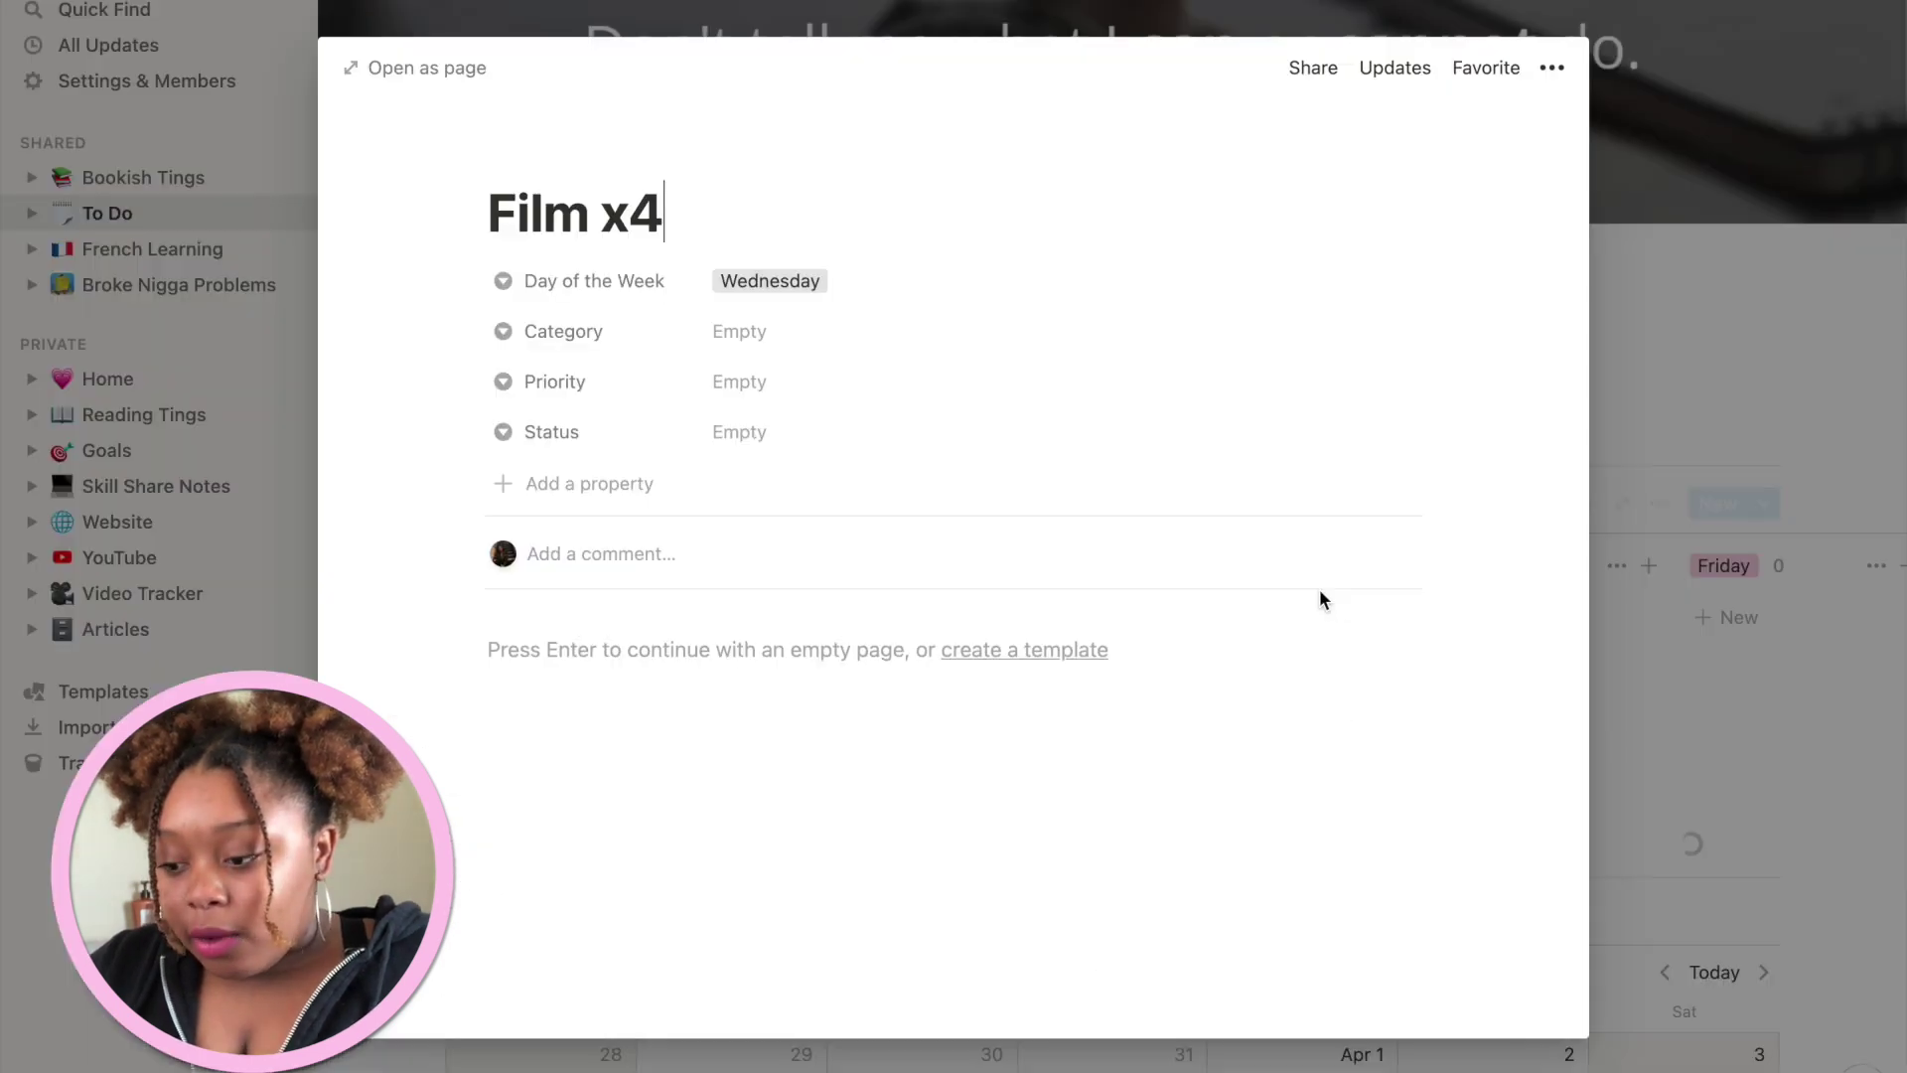
click(843, 343)
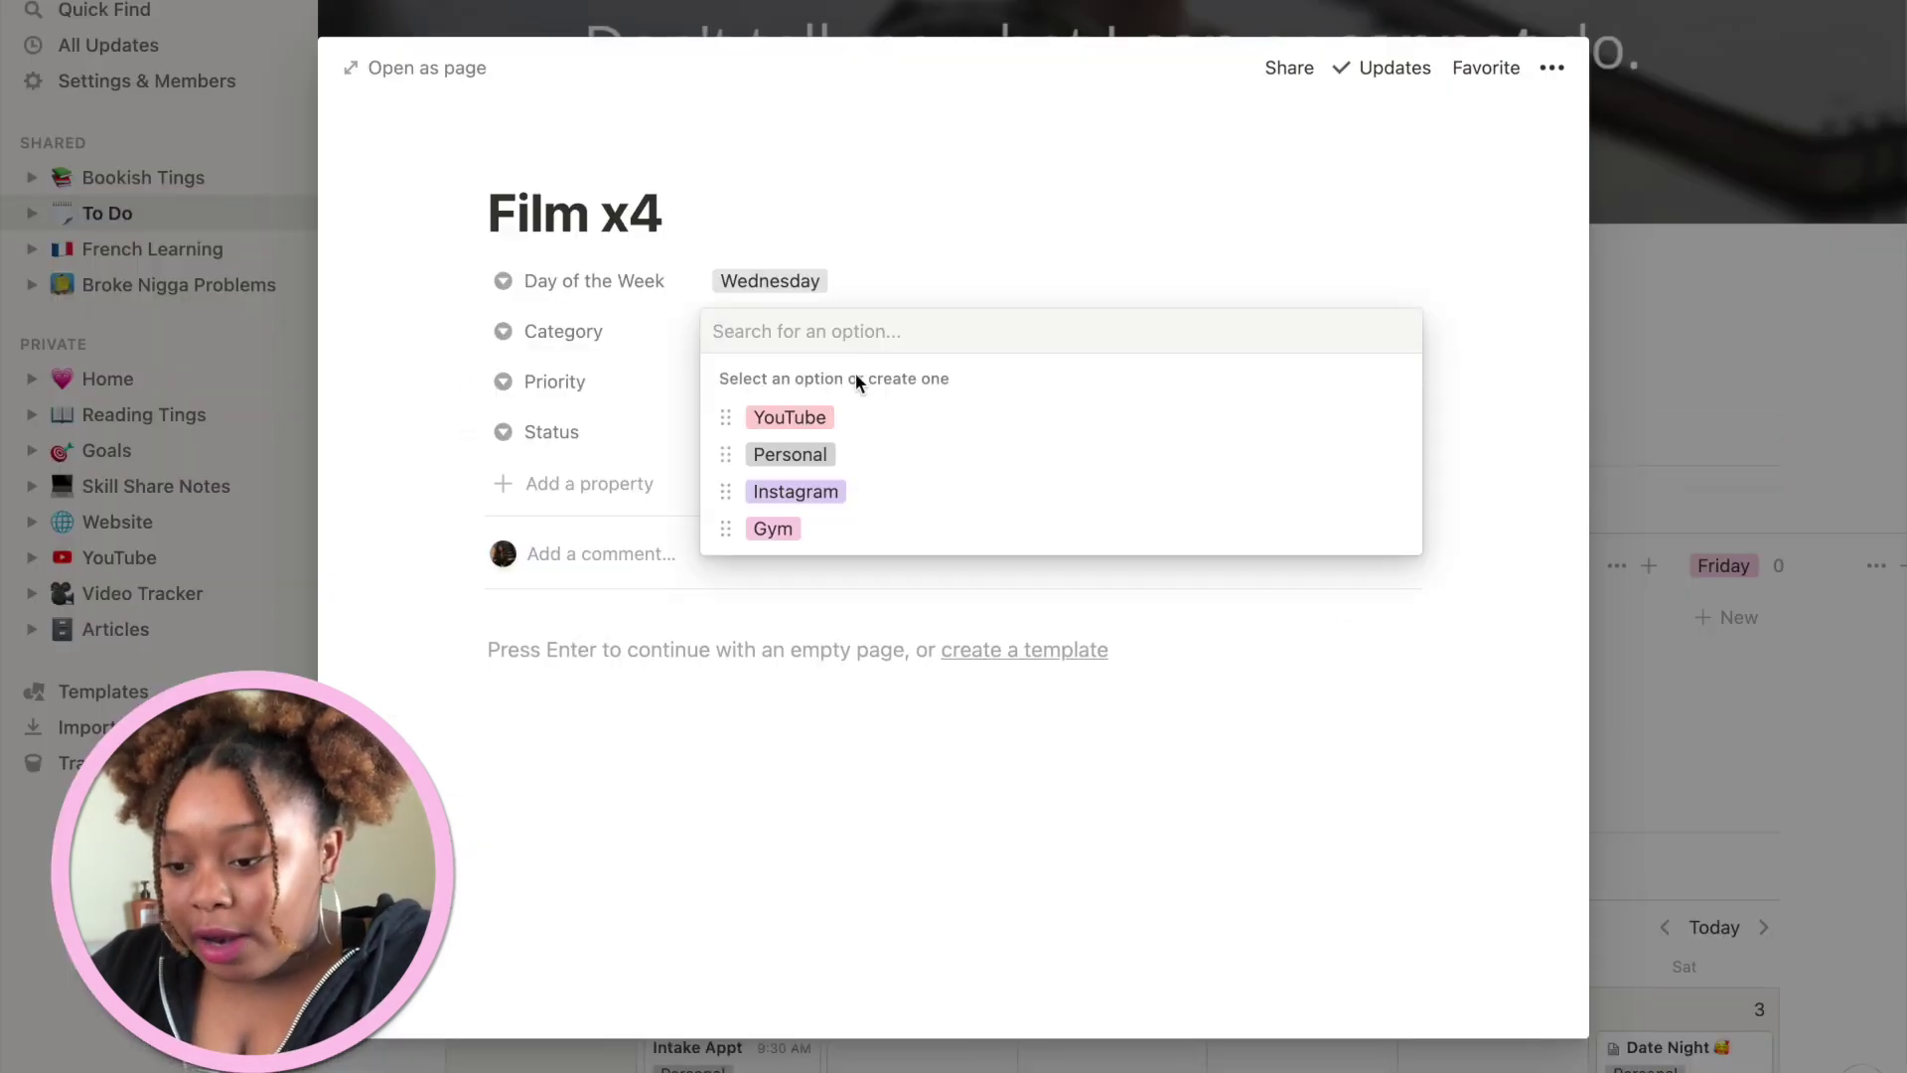
click(878, 420)
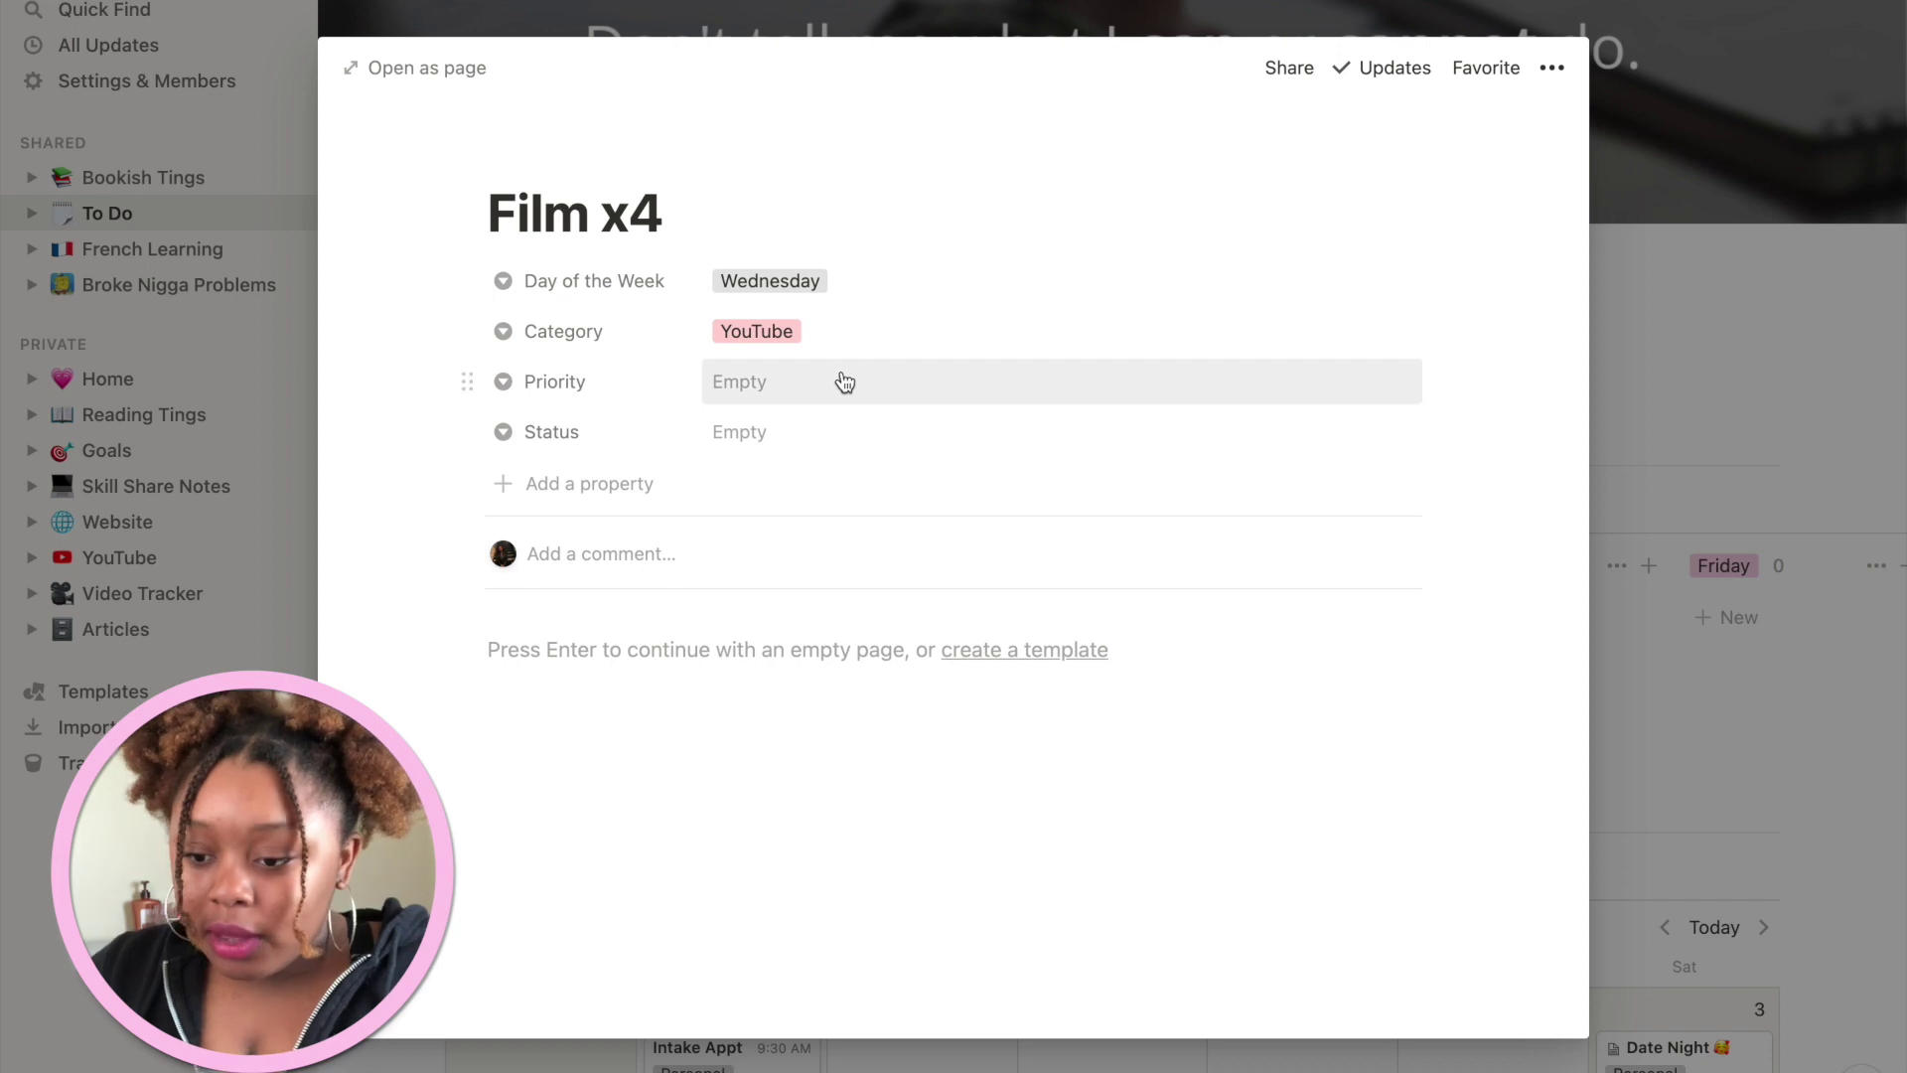
click(844, 382)
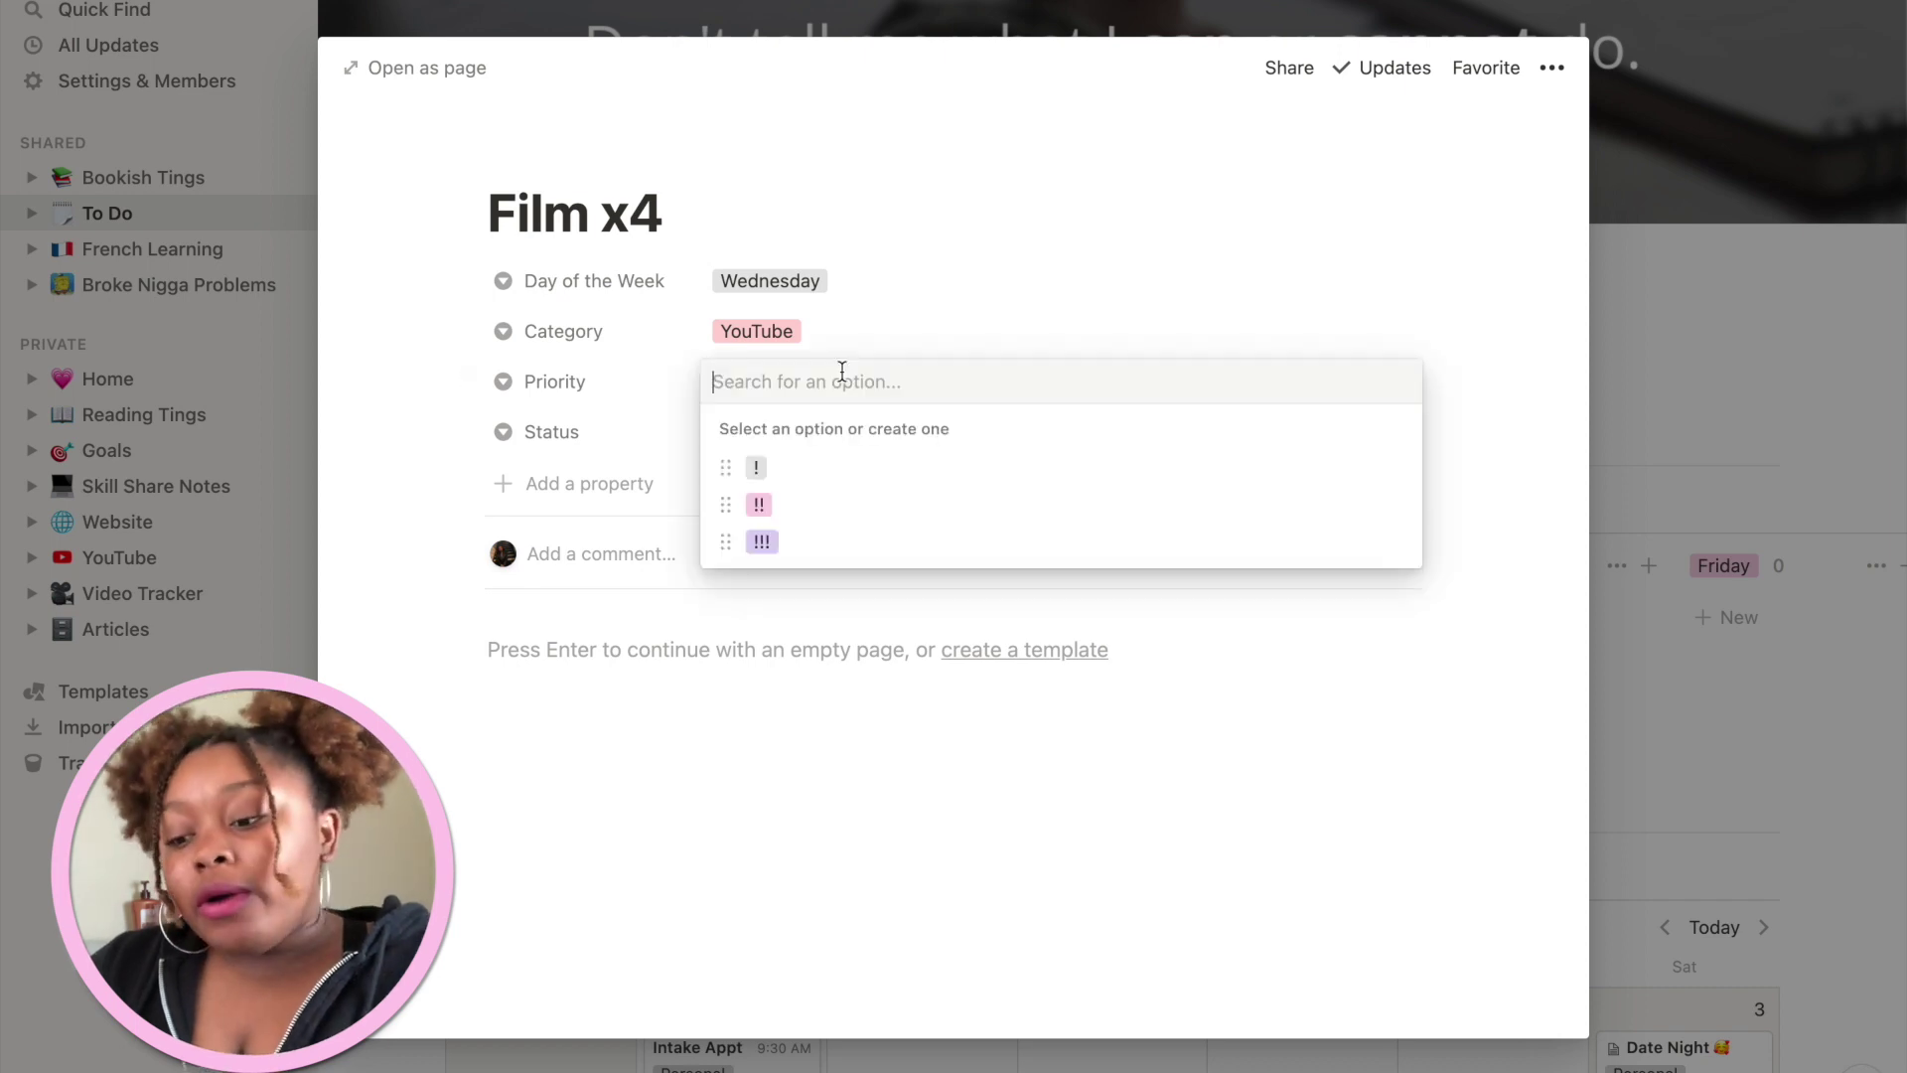
click(832, 536)
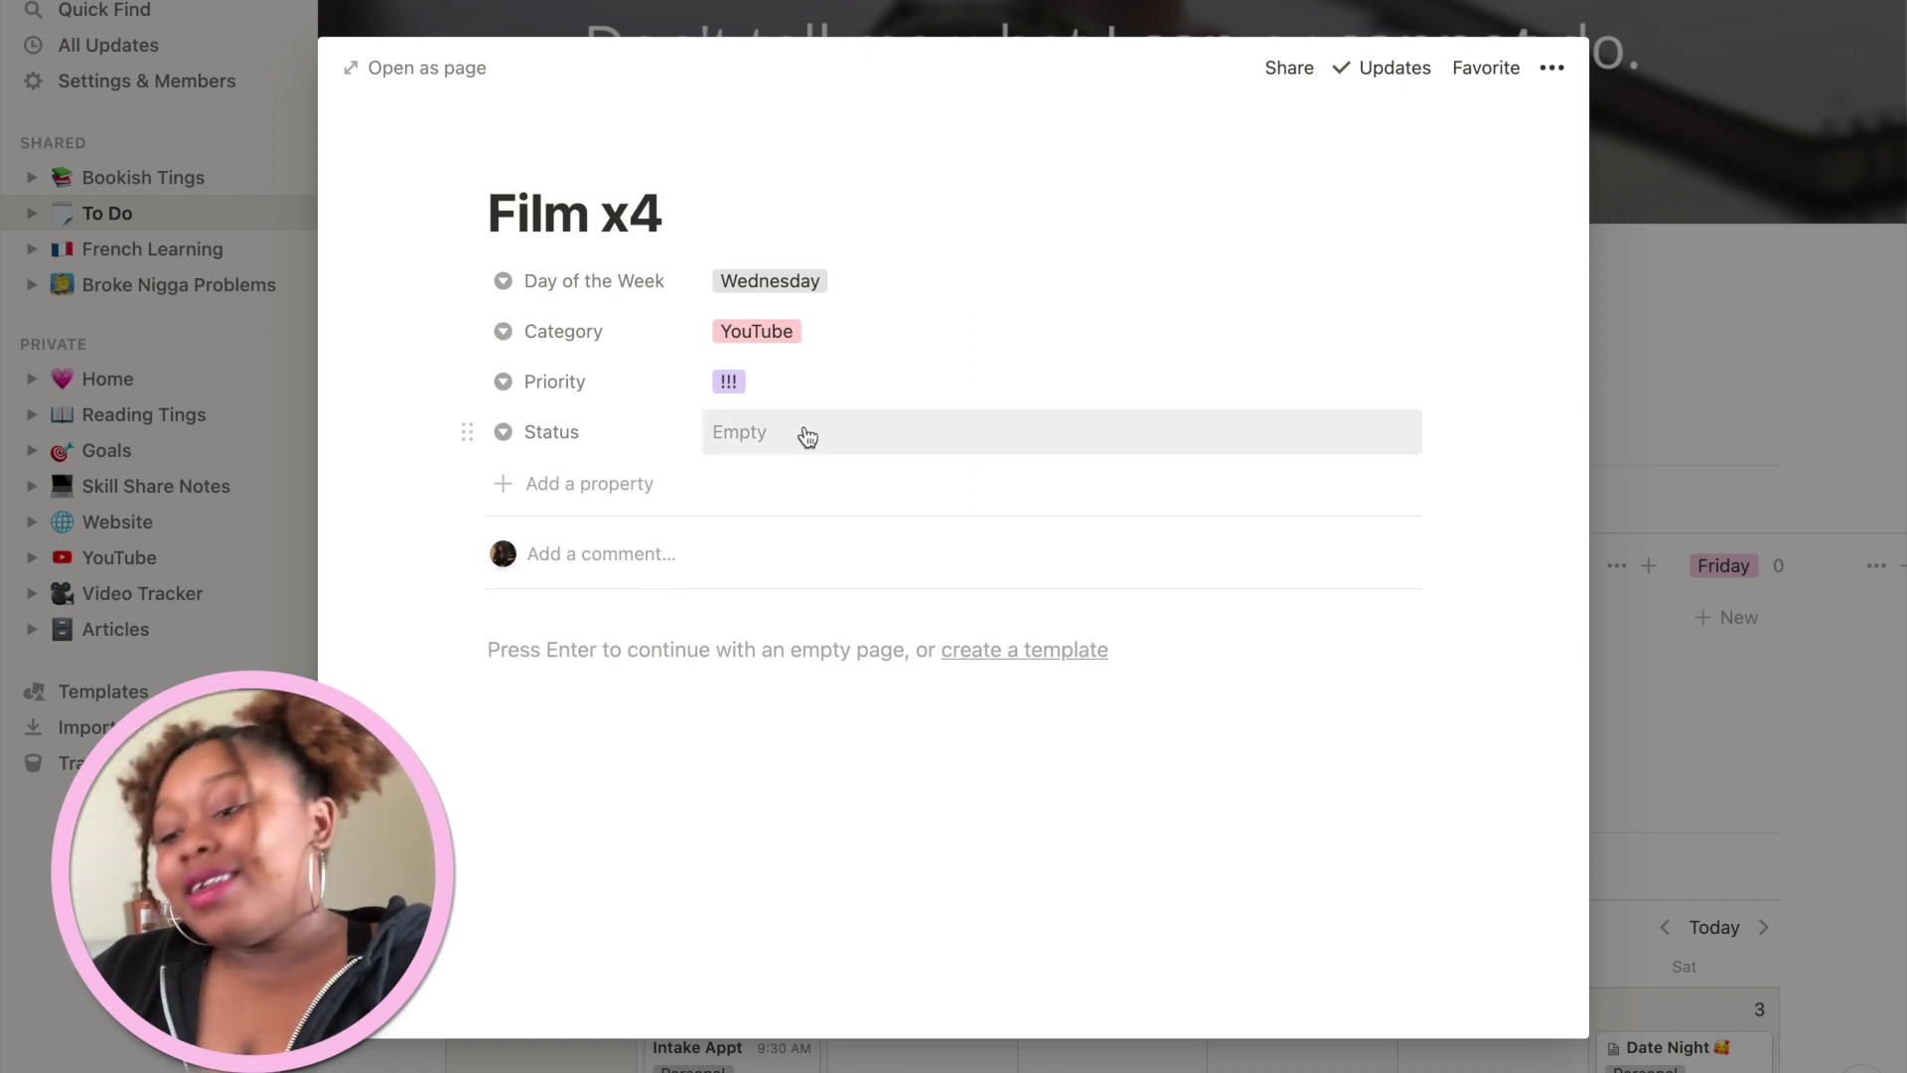
click(802, 433)
click(828, 526)
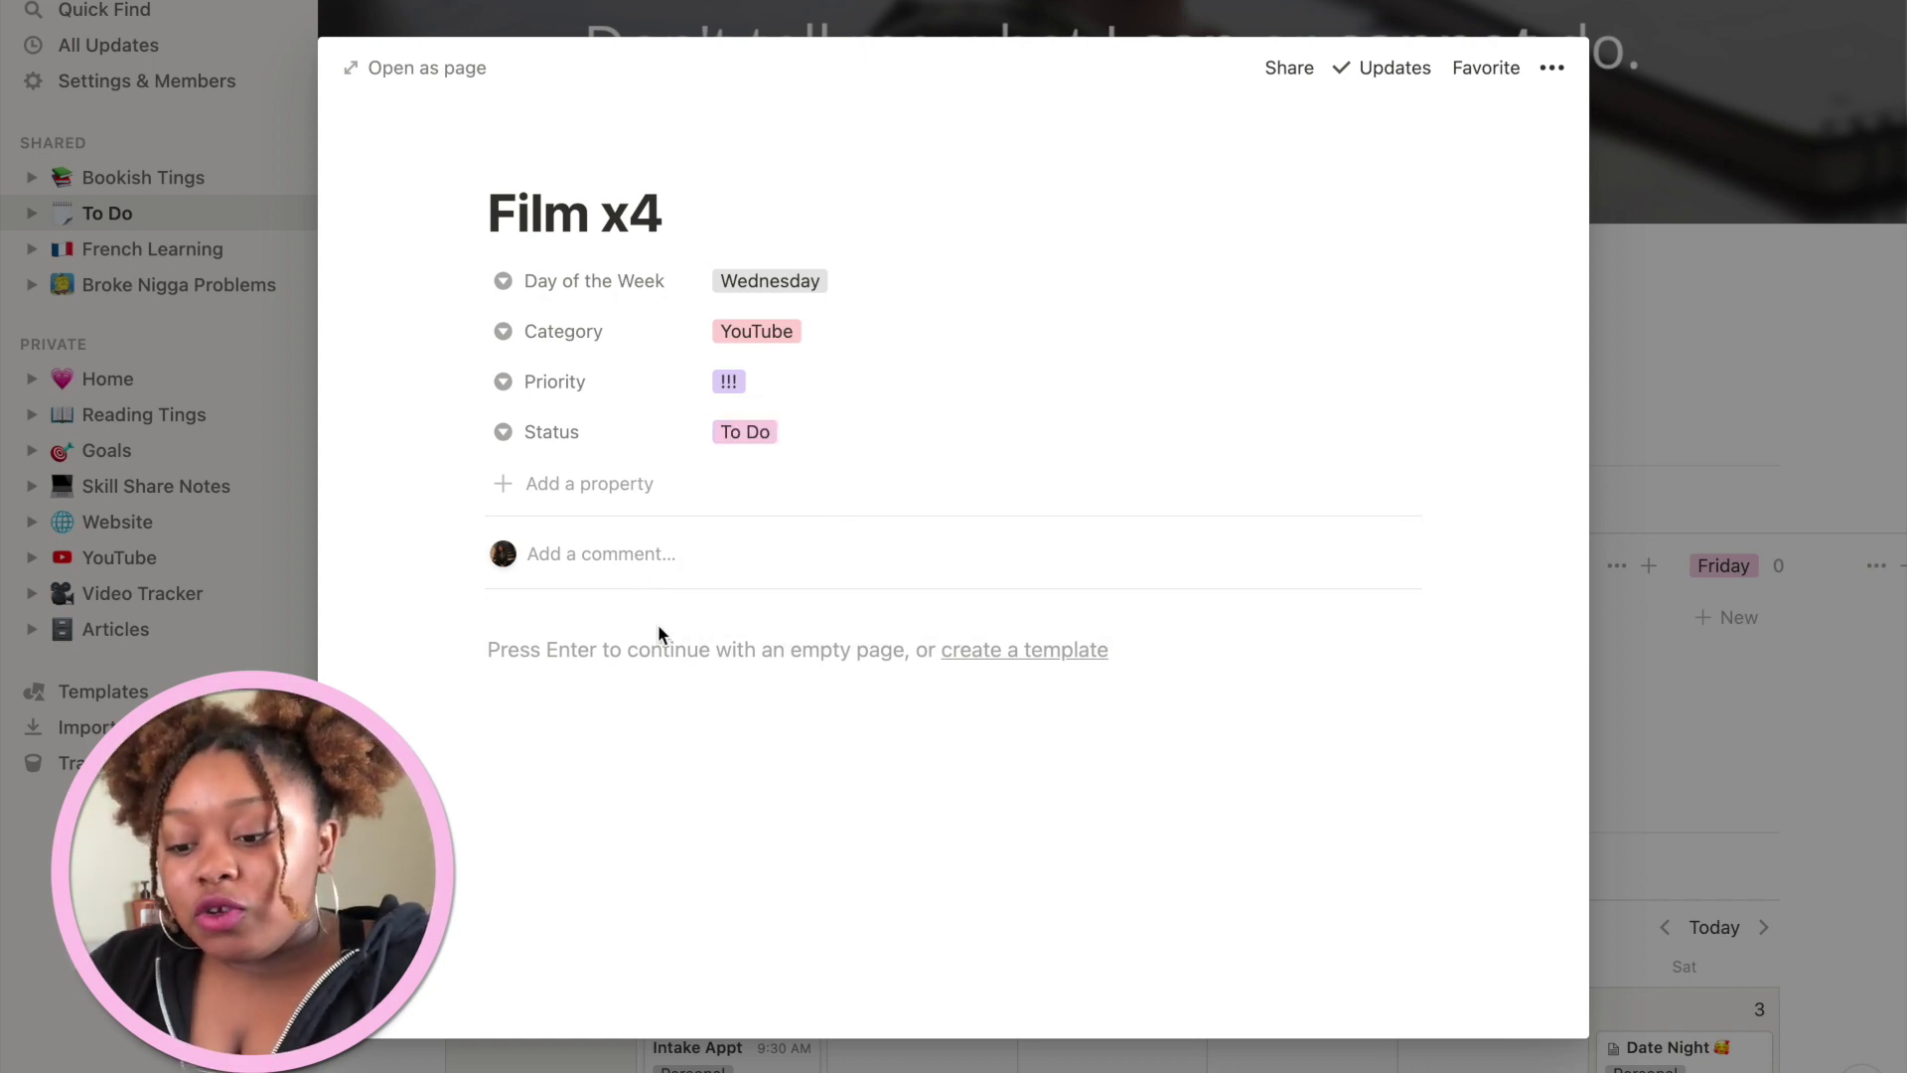
- Start a to-do list in the "Film x4" card with the item "How i manage my credit card balances"
click(575, 646)
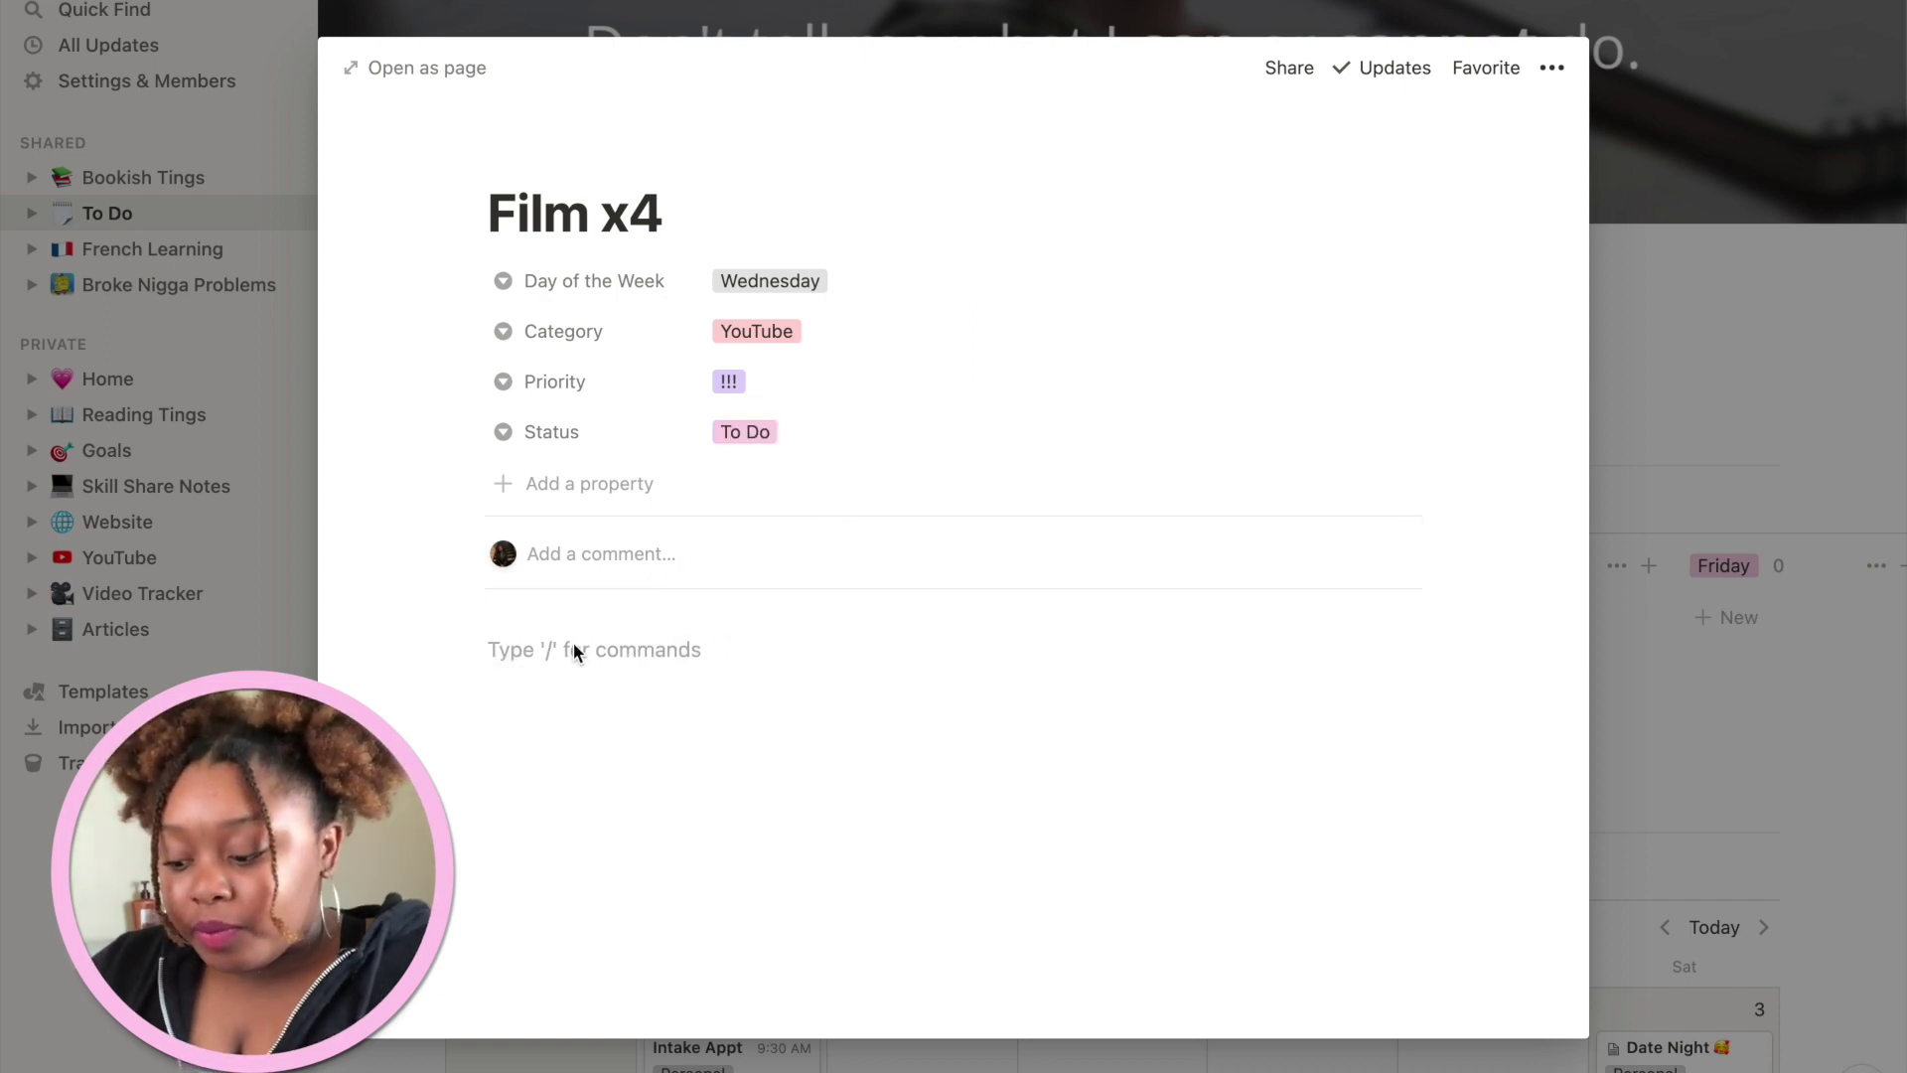
text(/to)
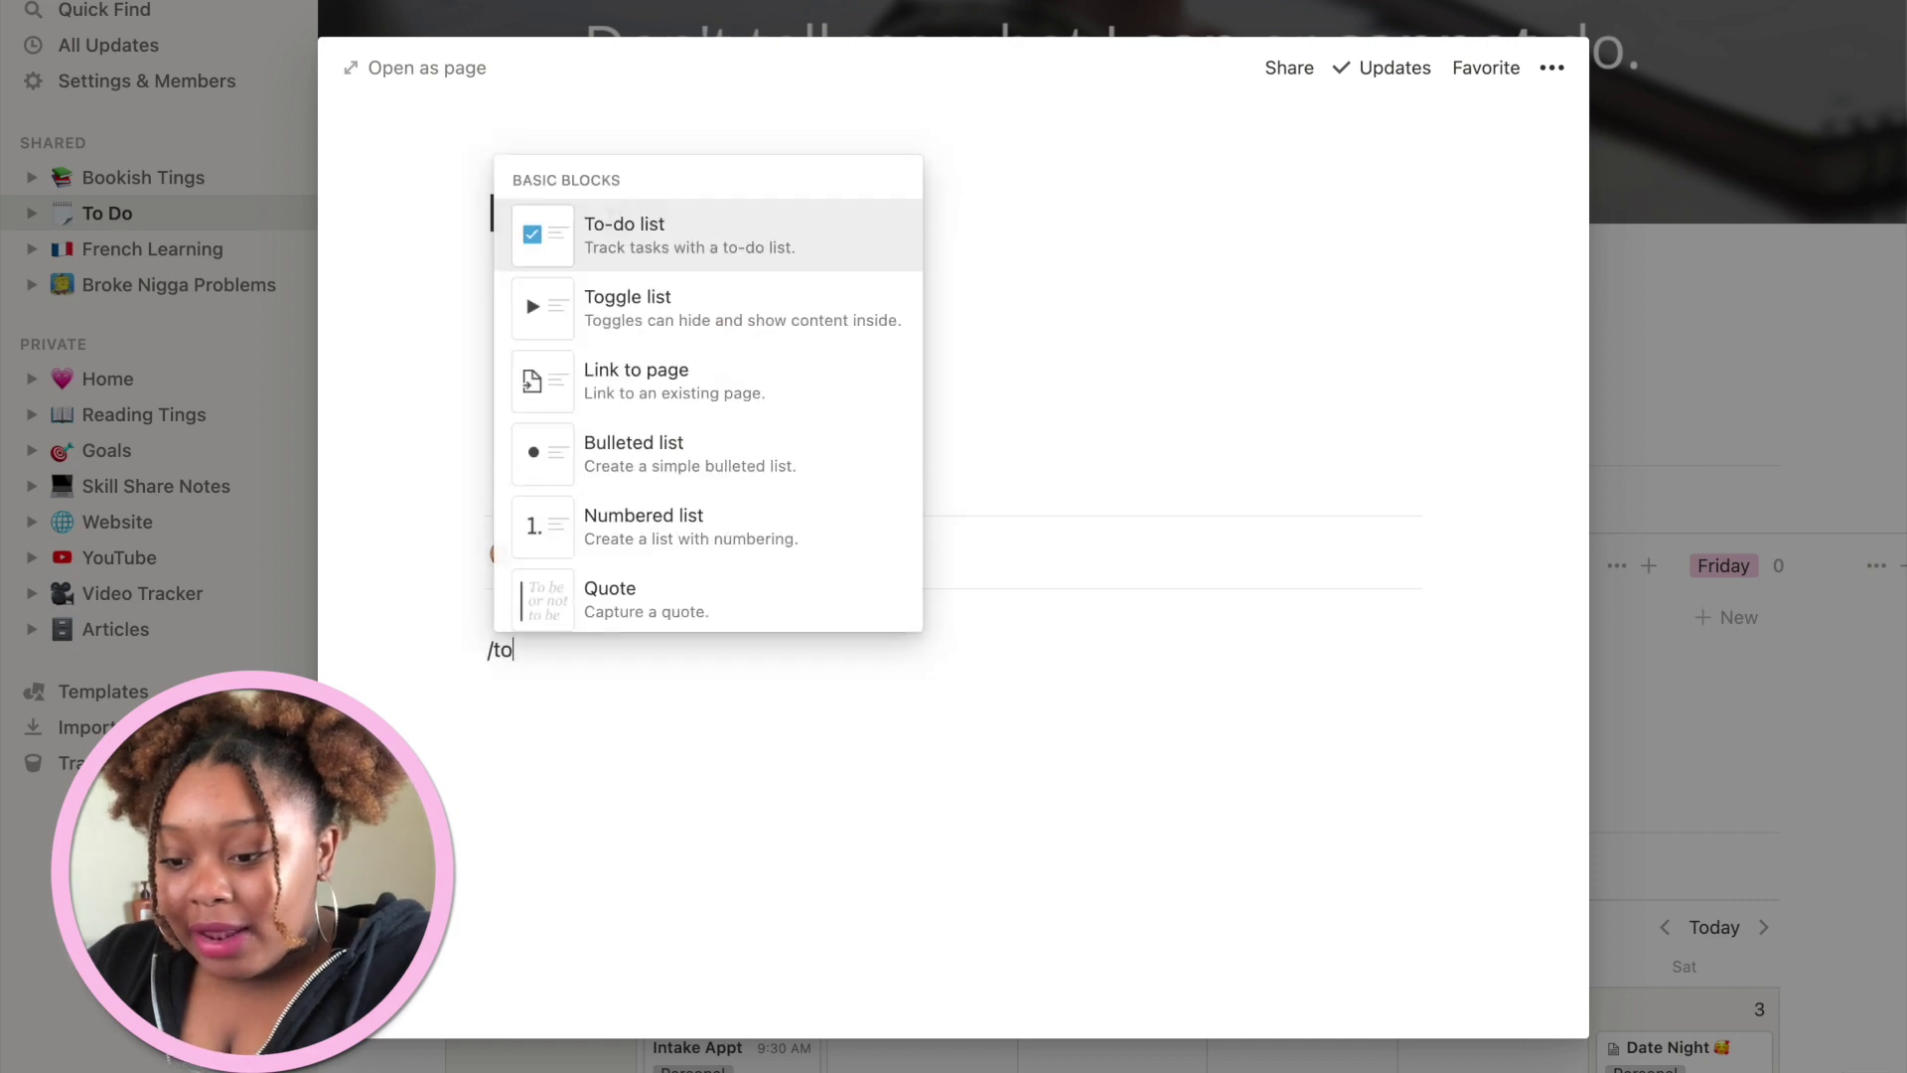
click(728, 222)
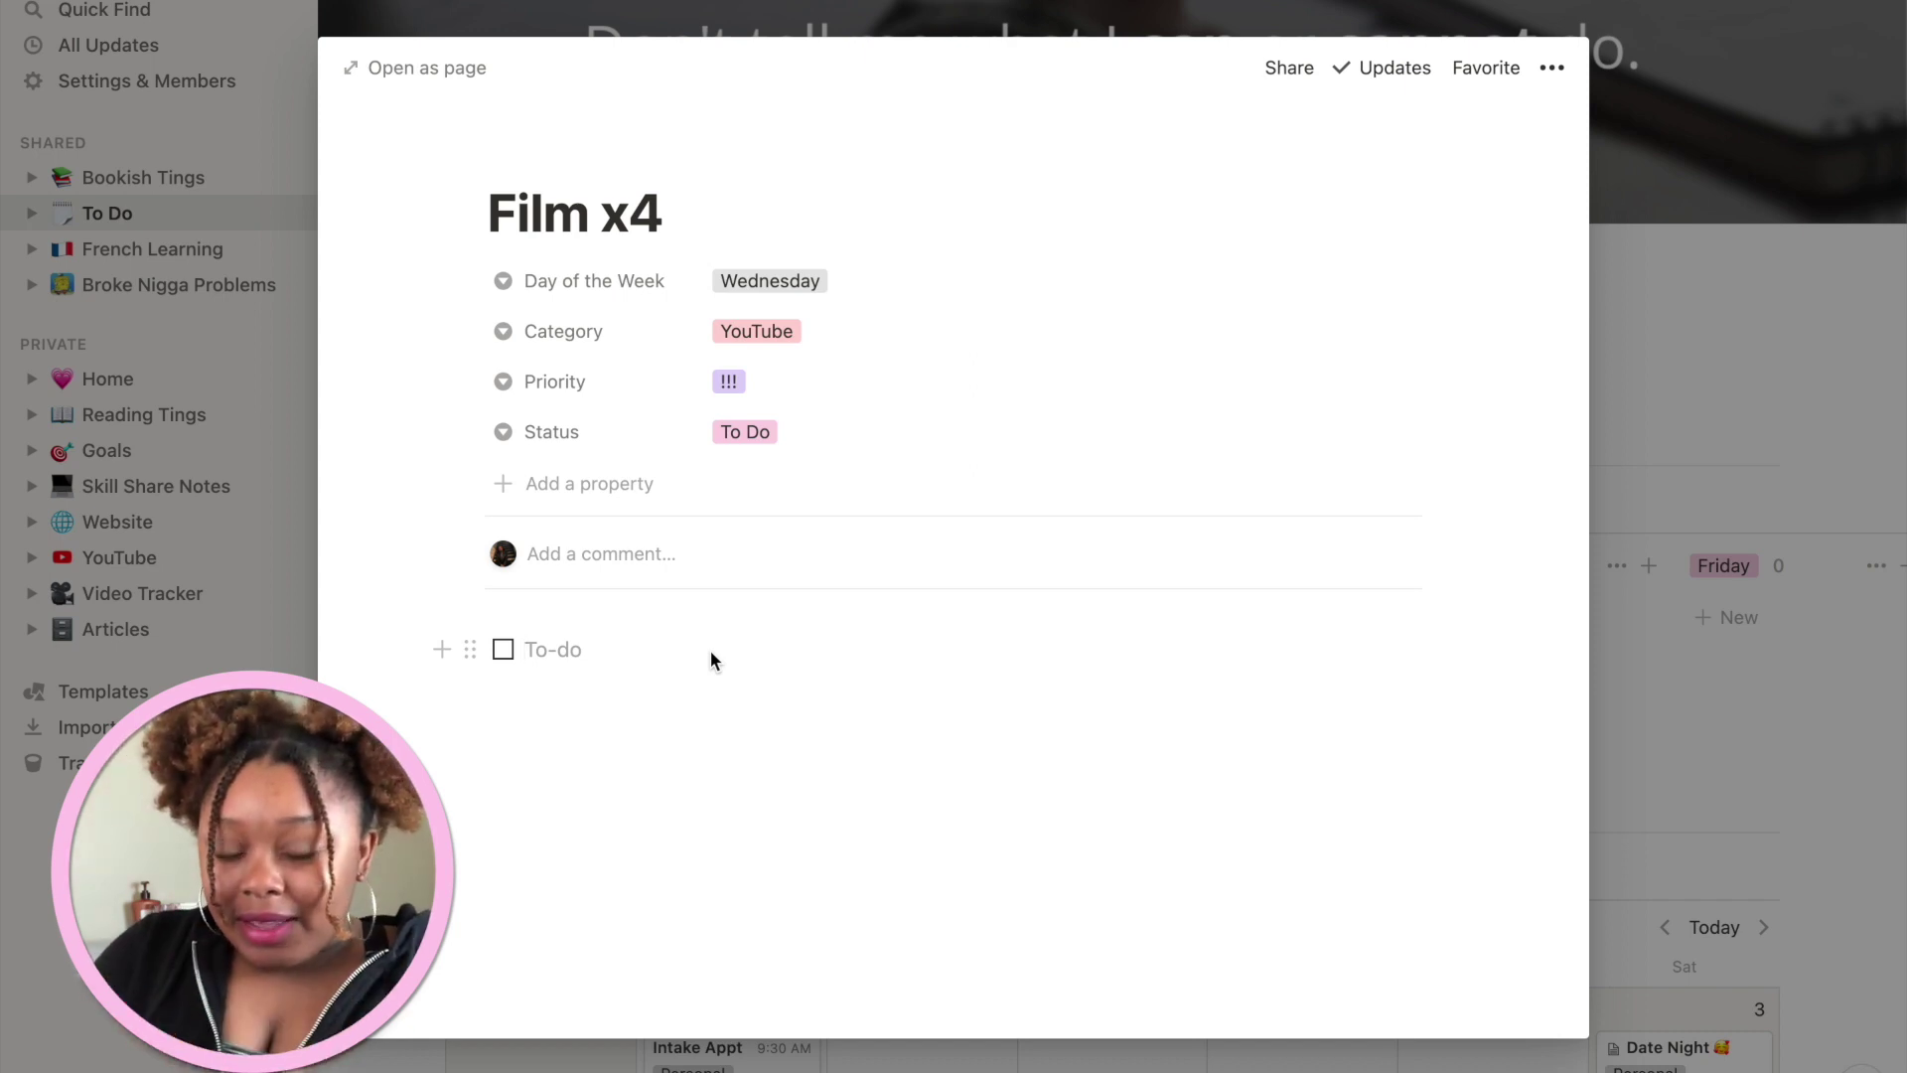
text(How i manage)
text( my credit)
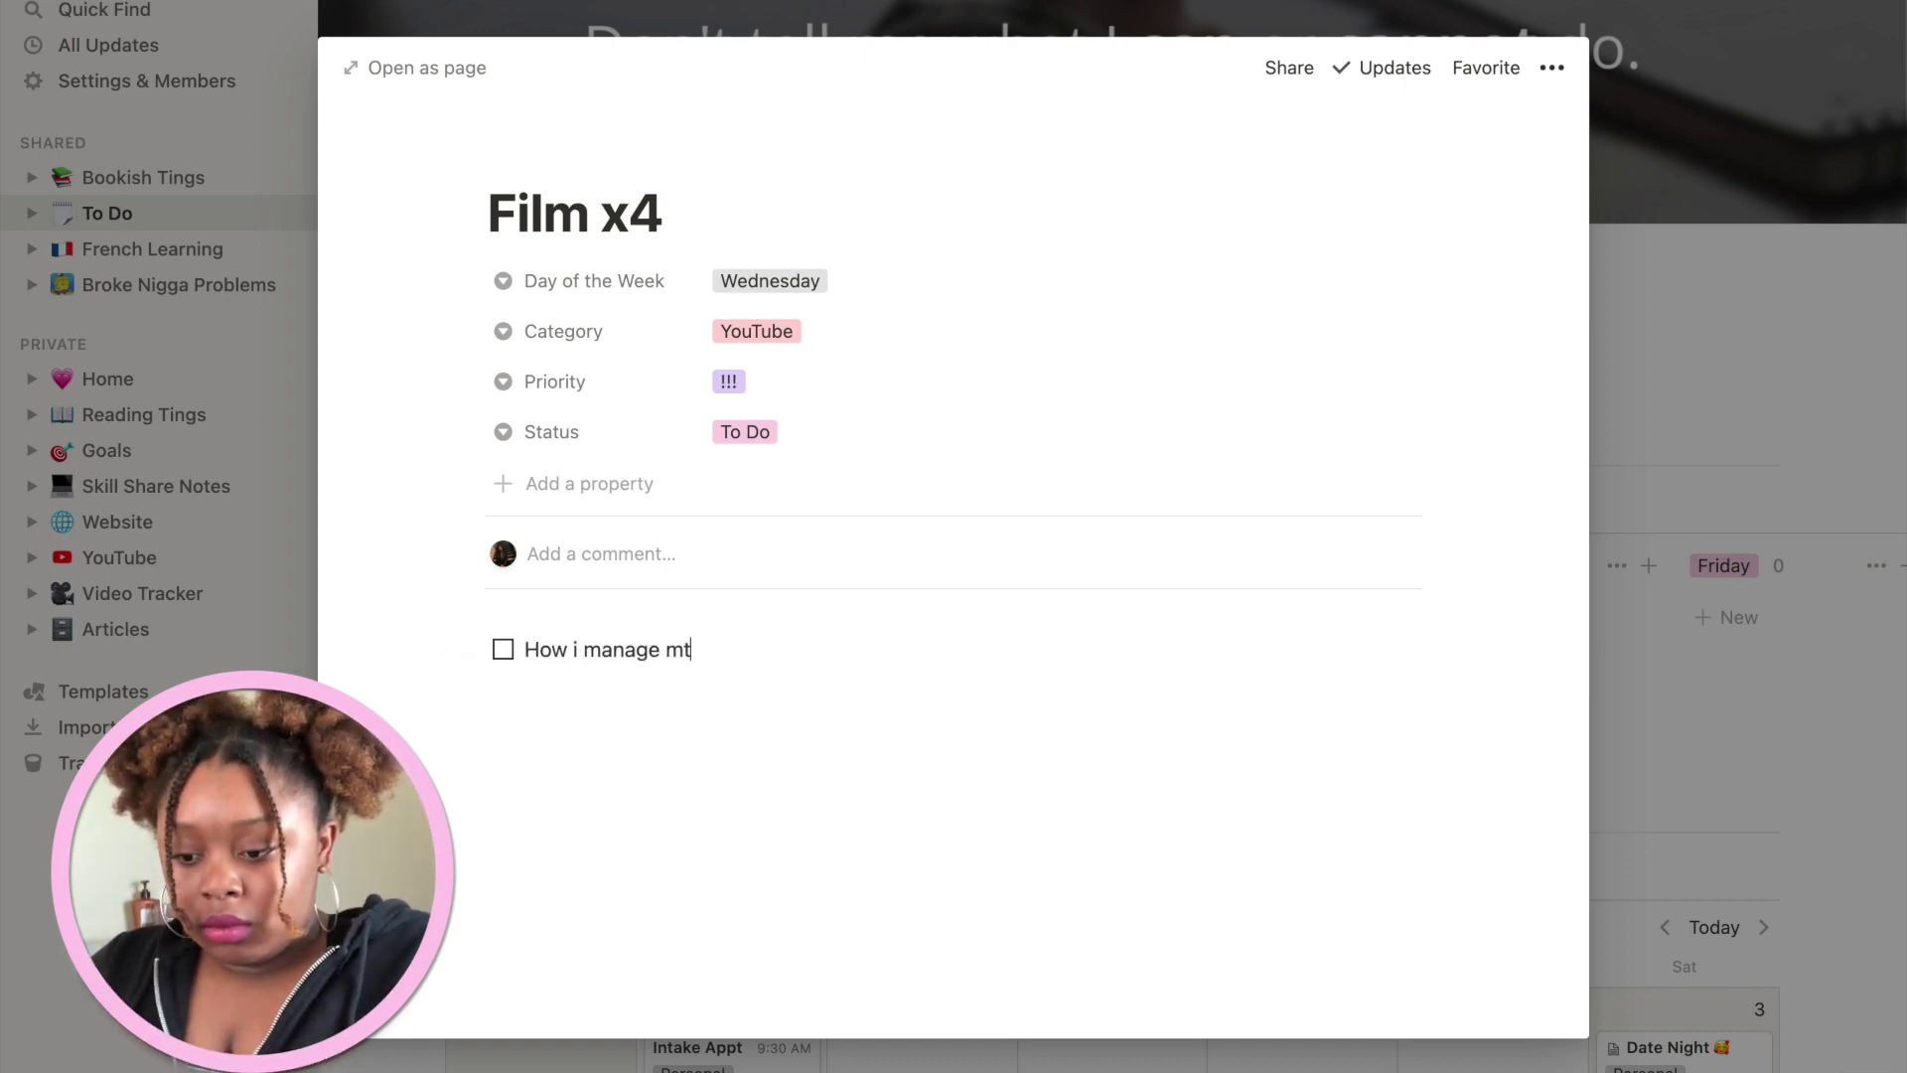
key(BackSpace)
text(y credit card balan)
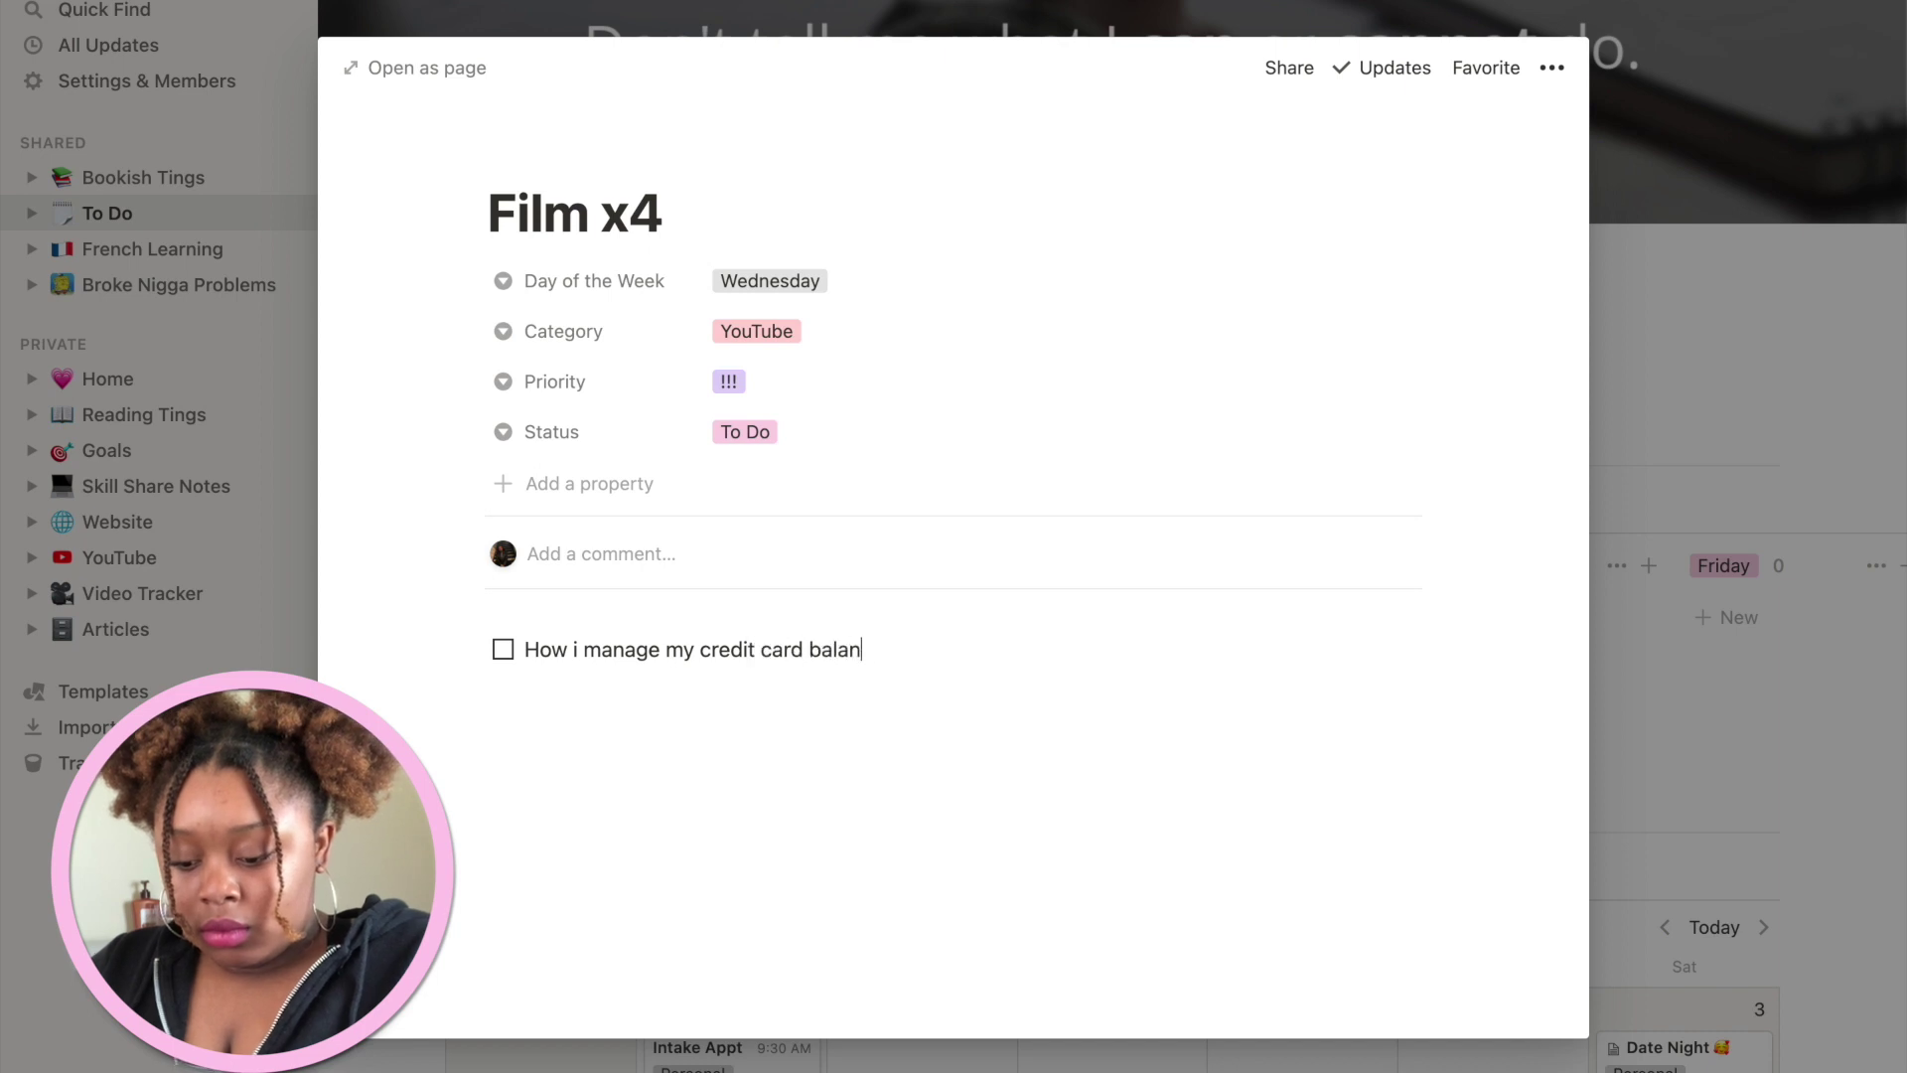
text(ces)
- Extend the "Film x4" to-do list with "Notion tour", "What's on my iphone" and "Reaction video"
key(Return)
text(Notion tour)
key(Return)
text(W)
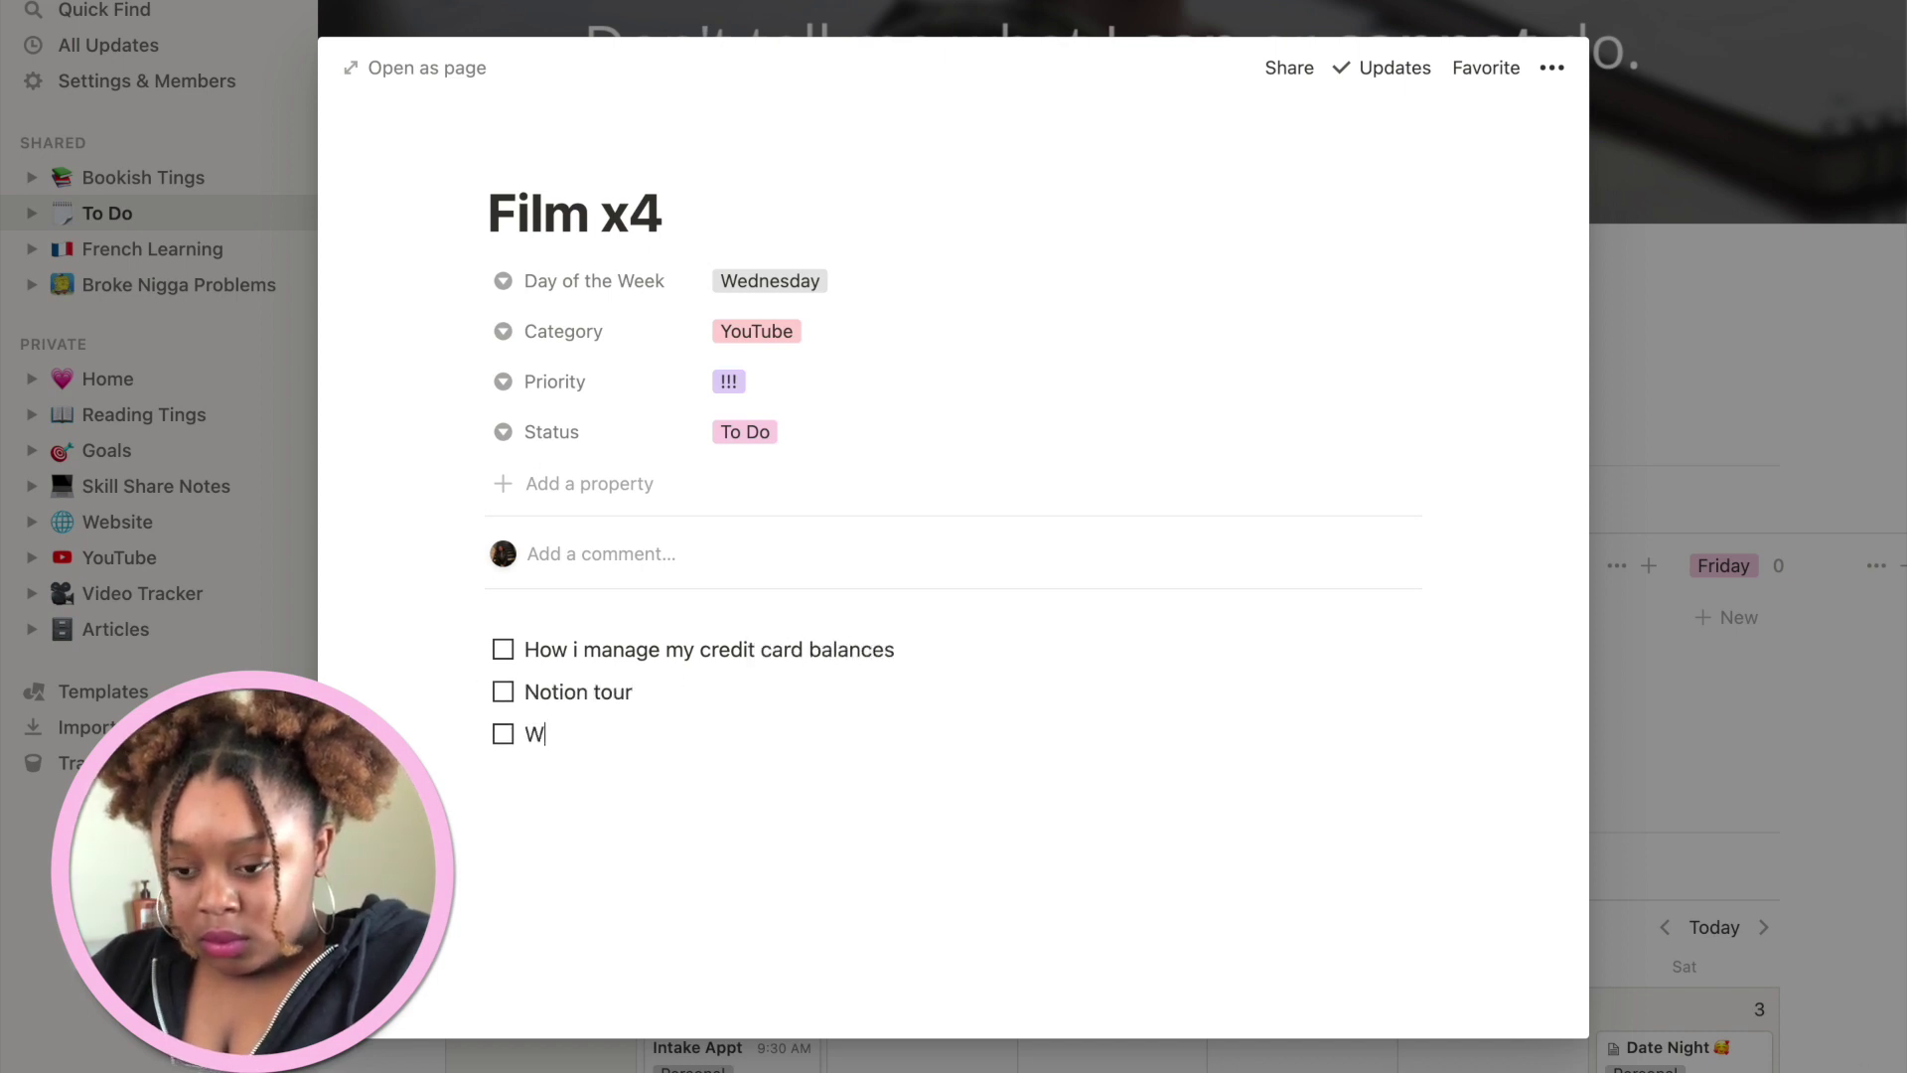
text(hat's on my iphone)
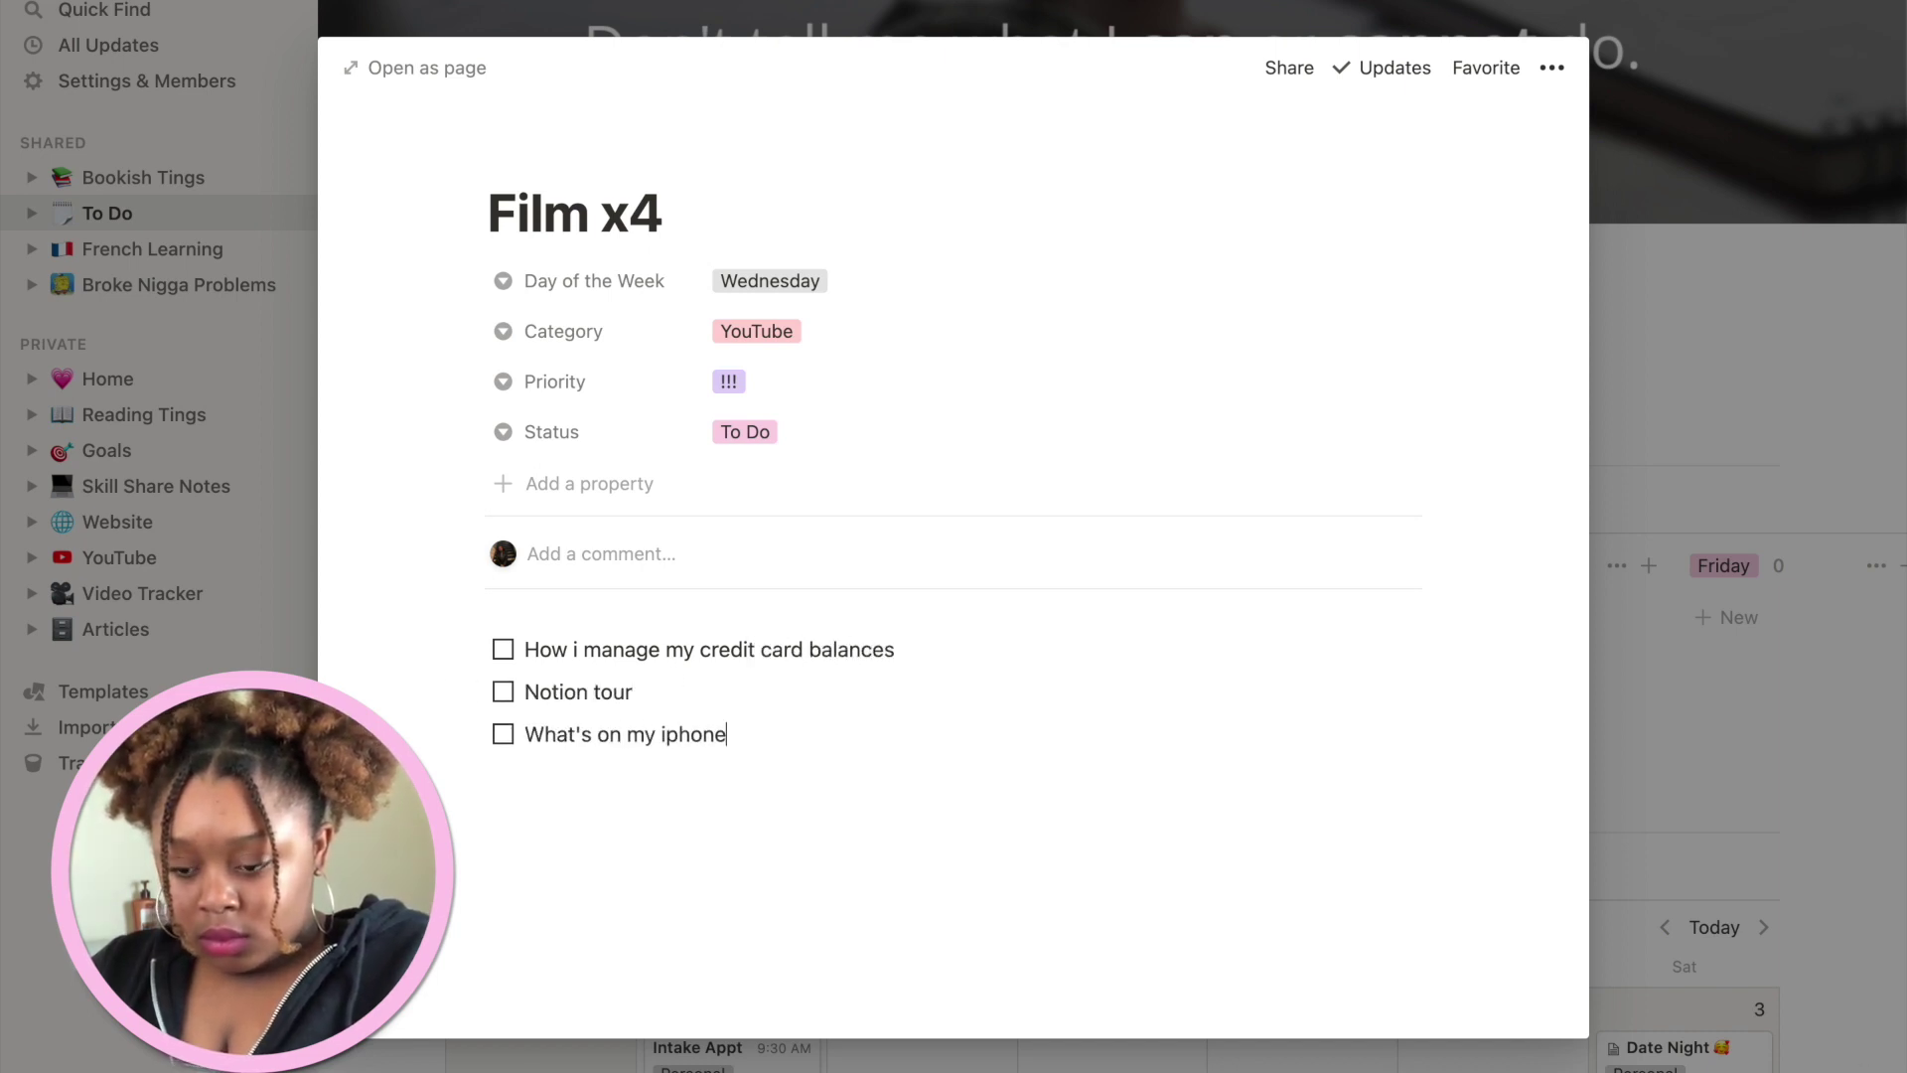
text(ion video)
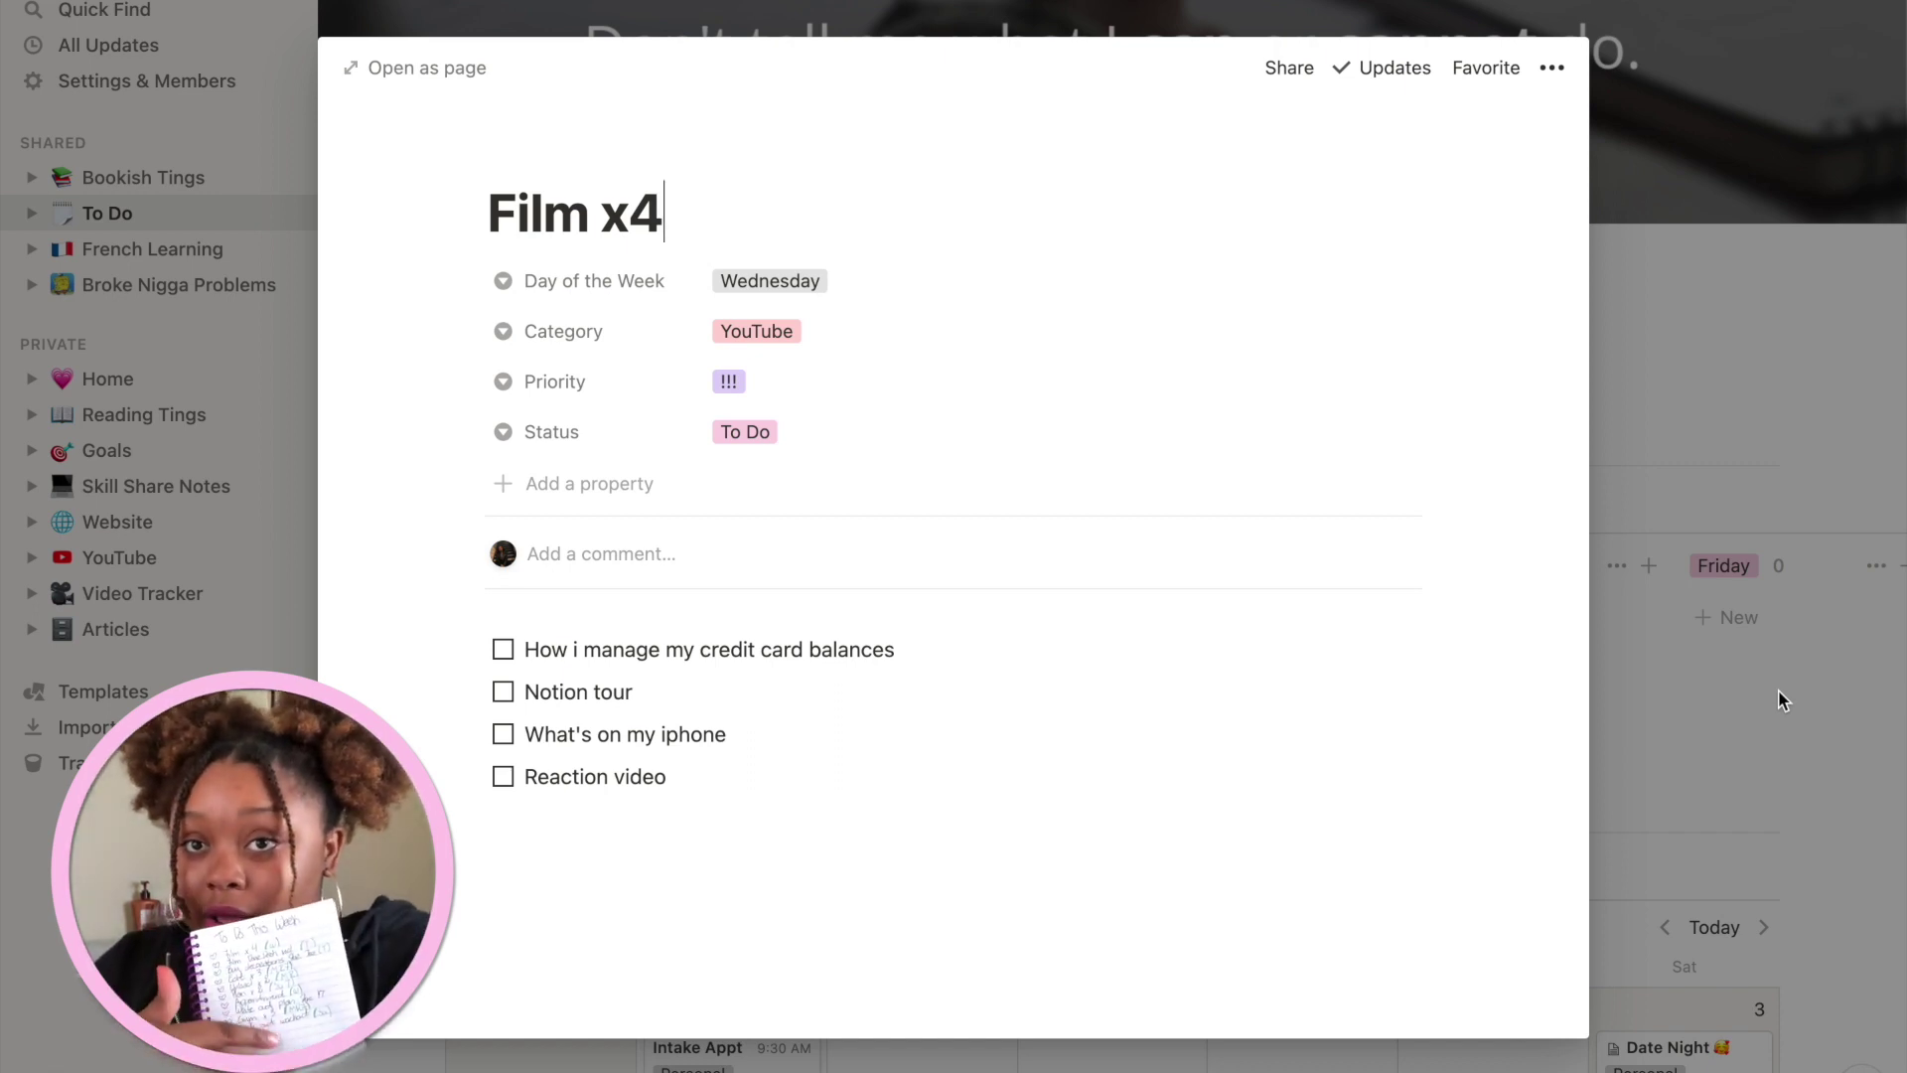
click(1756, 705)
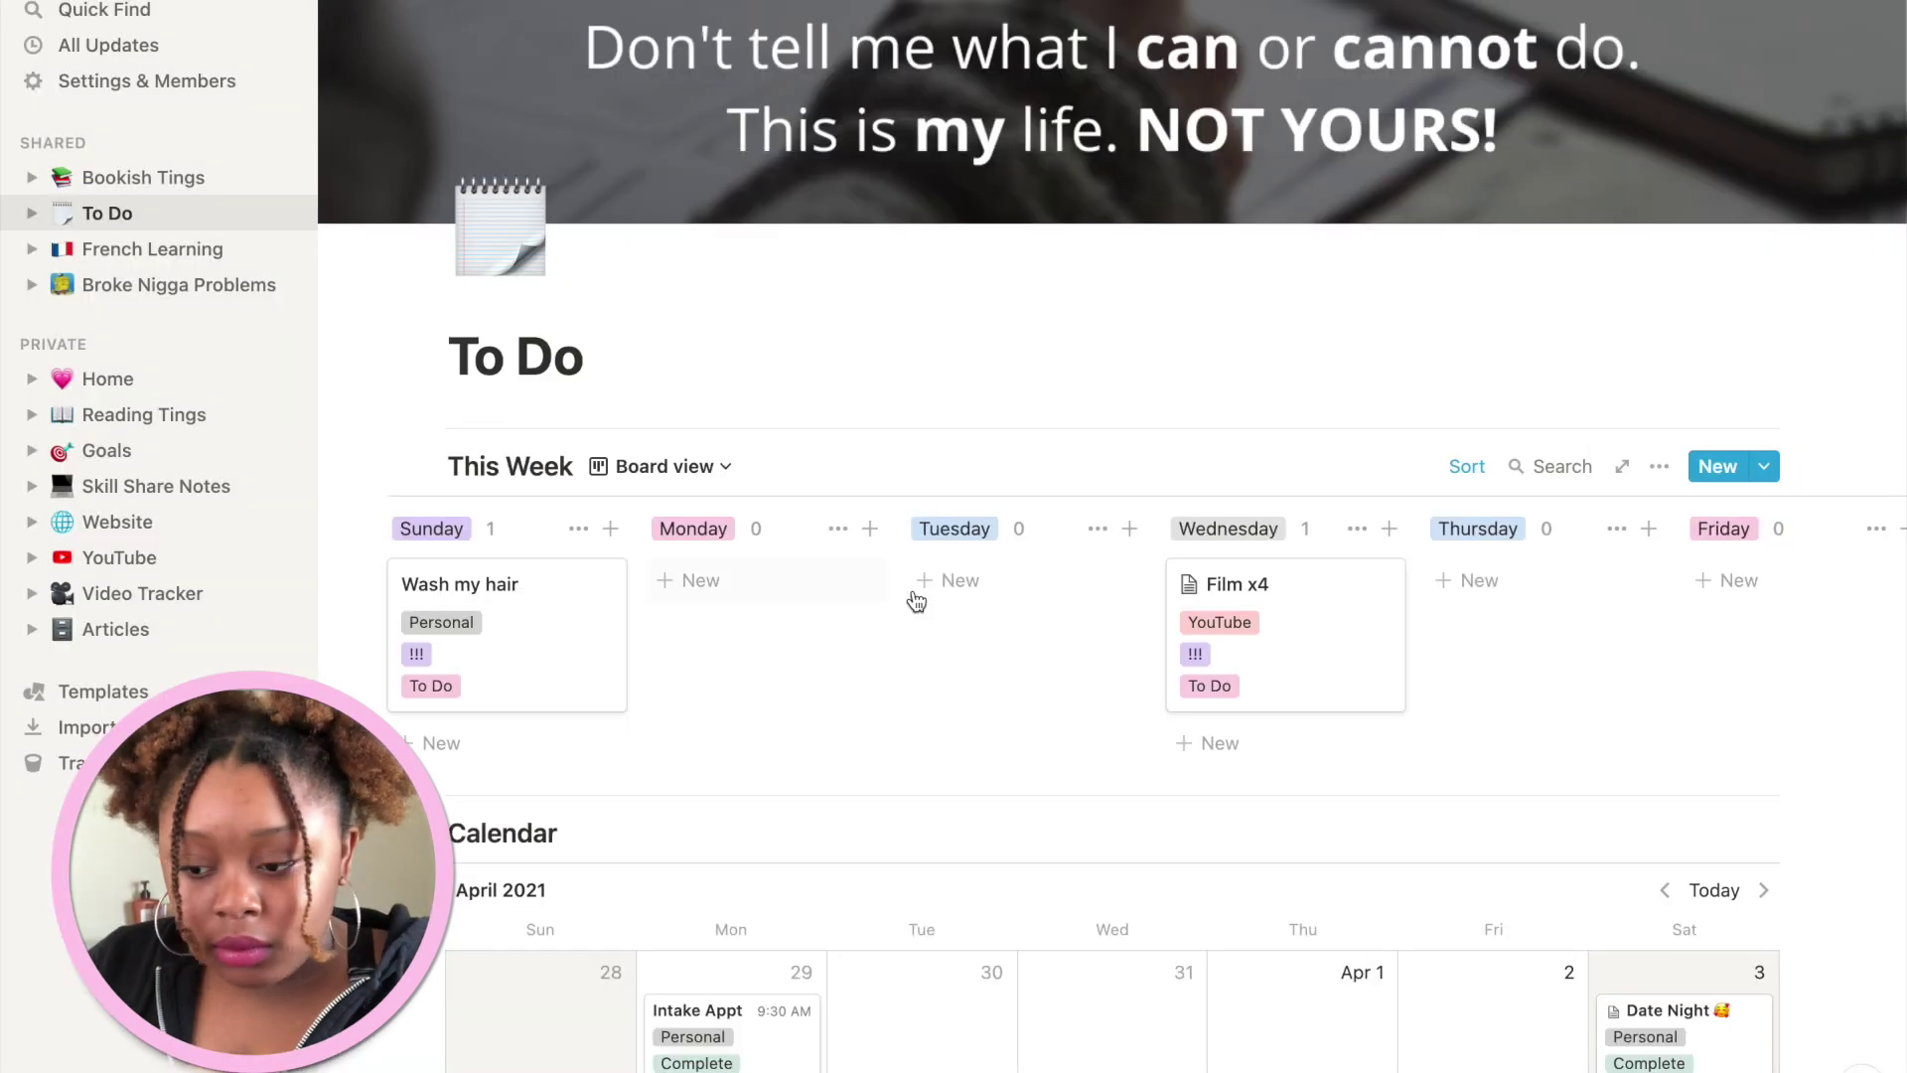
- Add a Tuesday card named "Film DoorDash Video" with category YouTube, priority !!! and status To Do
click(952, 584)
text(Film DoorDash Video)
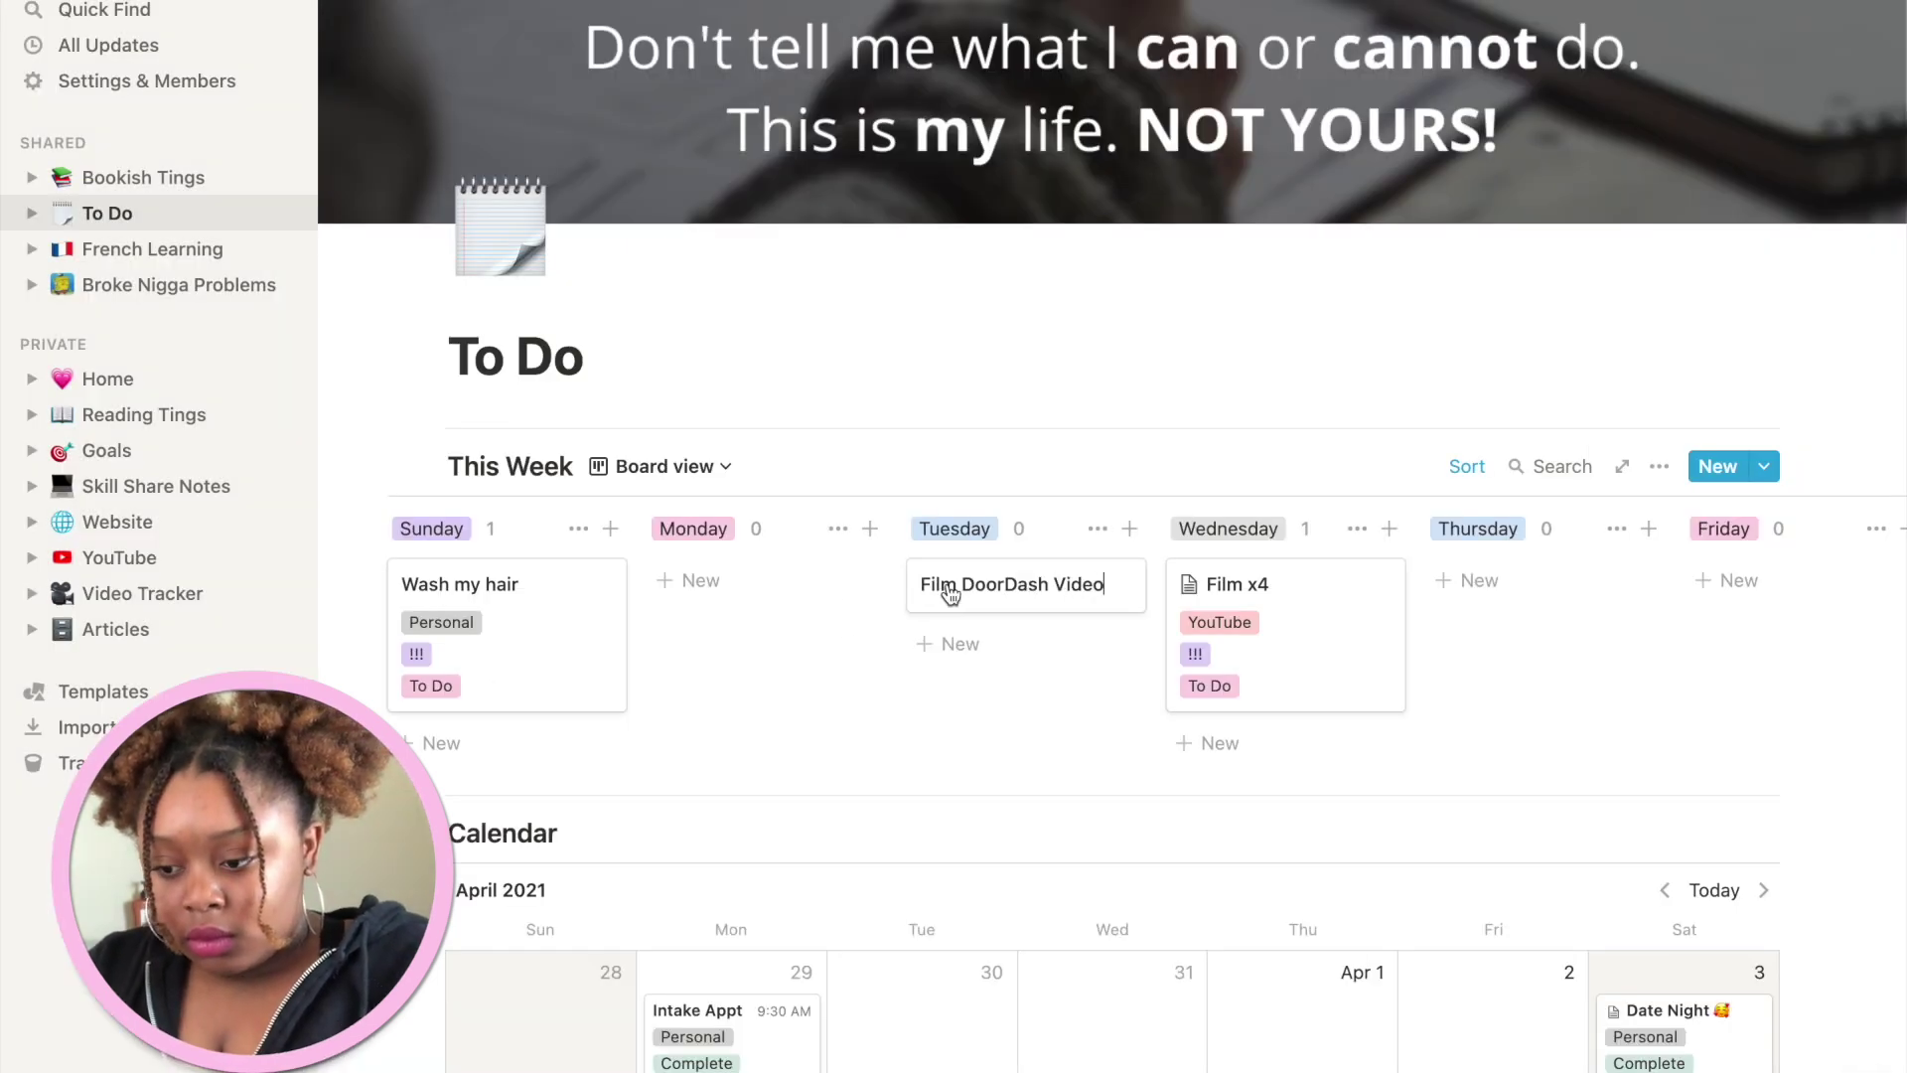
key(Return)
click(739, 330)
click(779, 383)
click(779, 434)
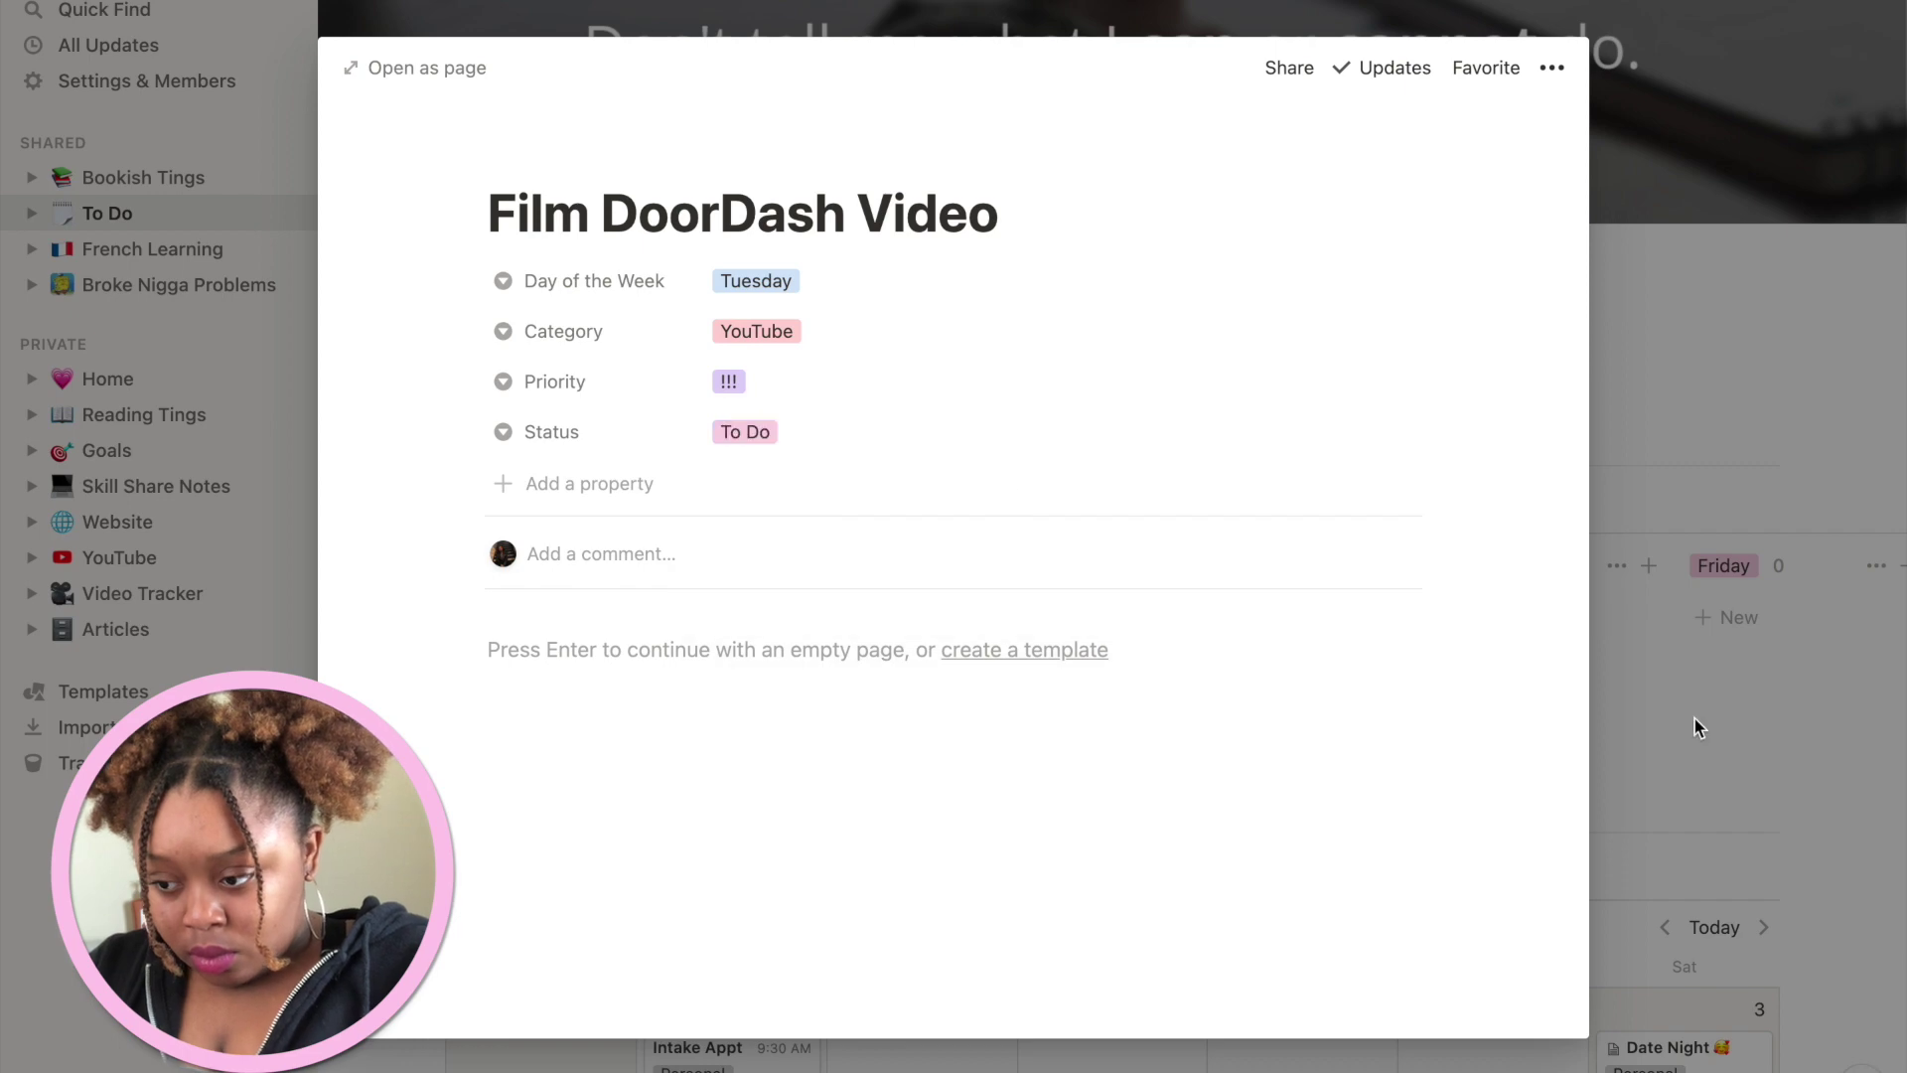
click(1694, 724)
- Add a second Tuesday card for buying a friend's decorations, with category Personal, priority !! and status To Do
click(998, 744)
text(Buy decorations for Jaz)
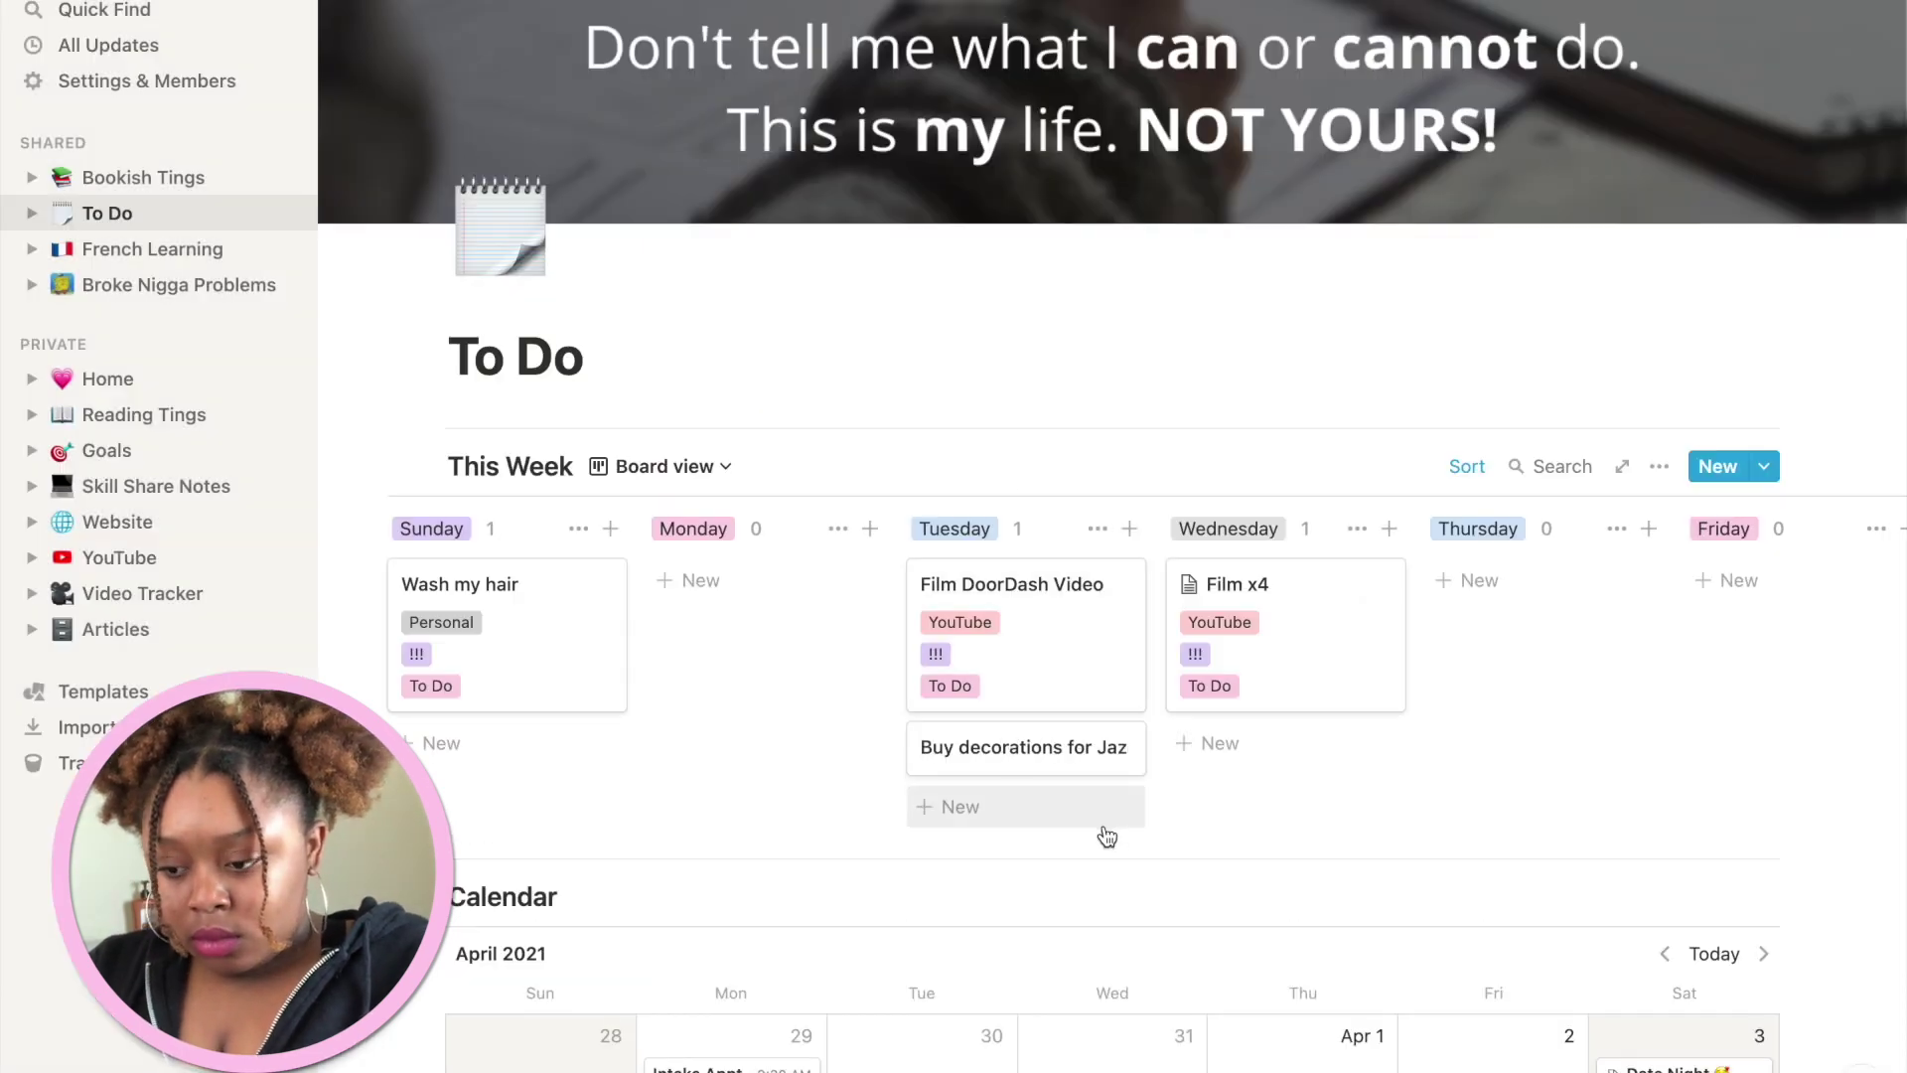
key(Return)
click(855, 333)
click(785, 492)
click(795, 384)
click(785, 502)
click(795, 433)
click(785, 516)
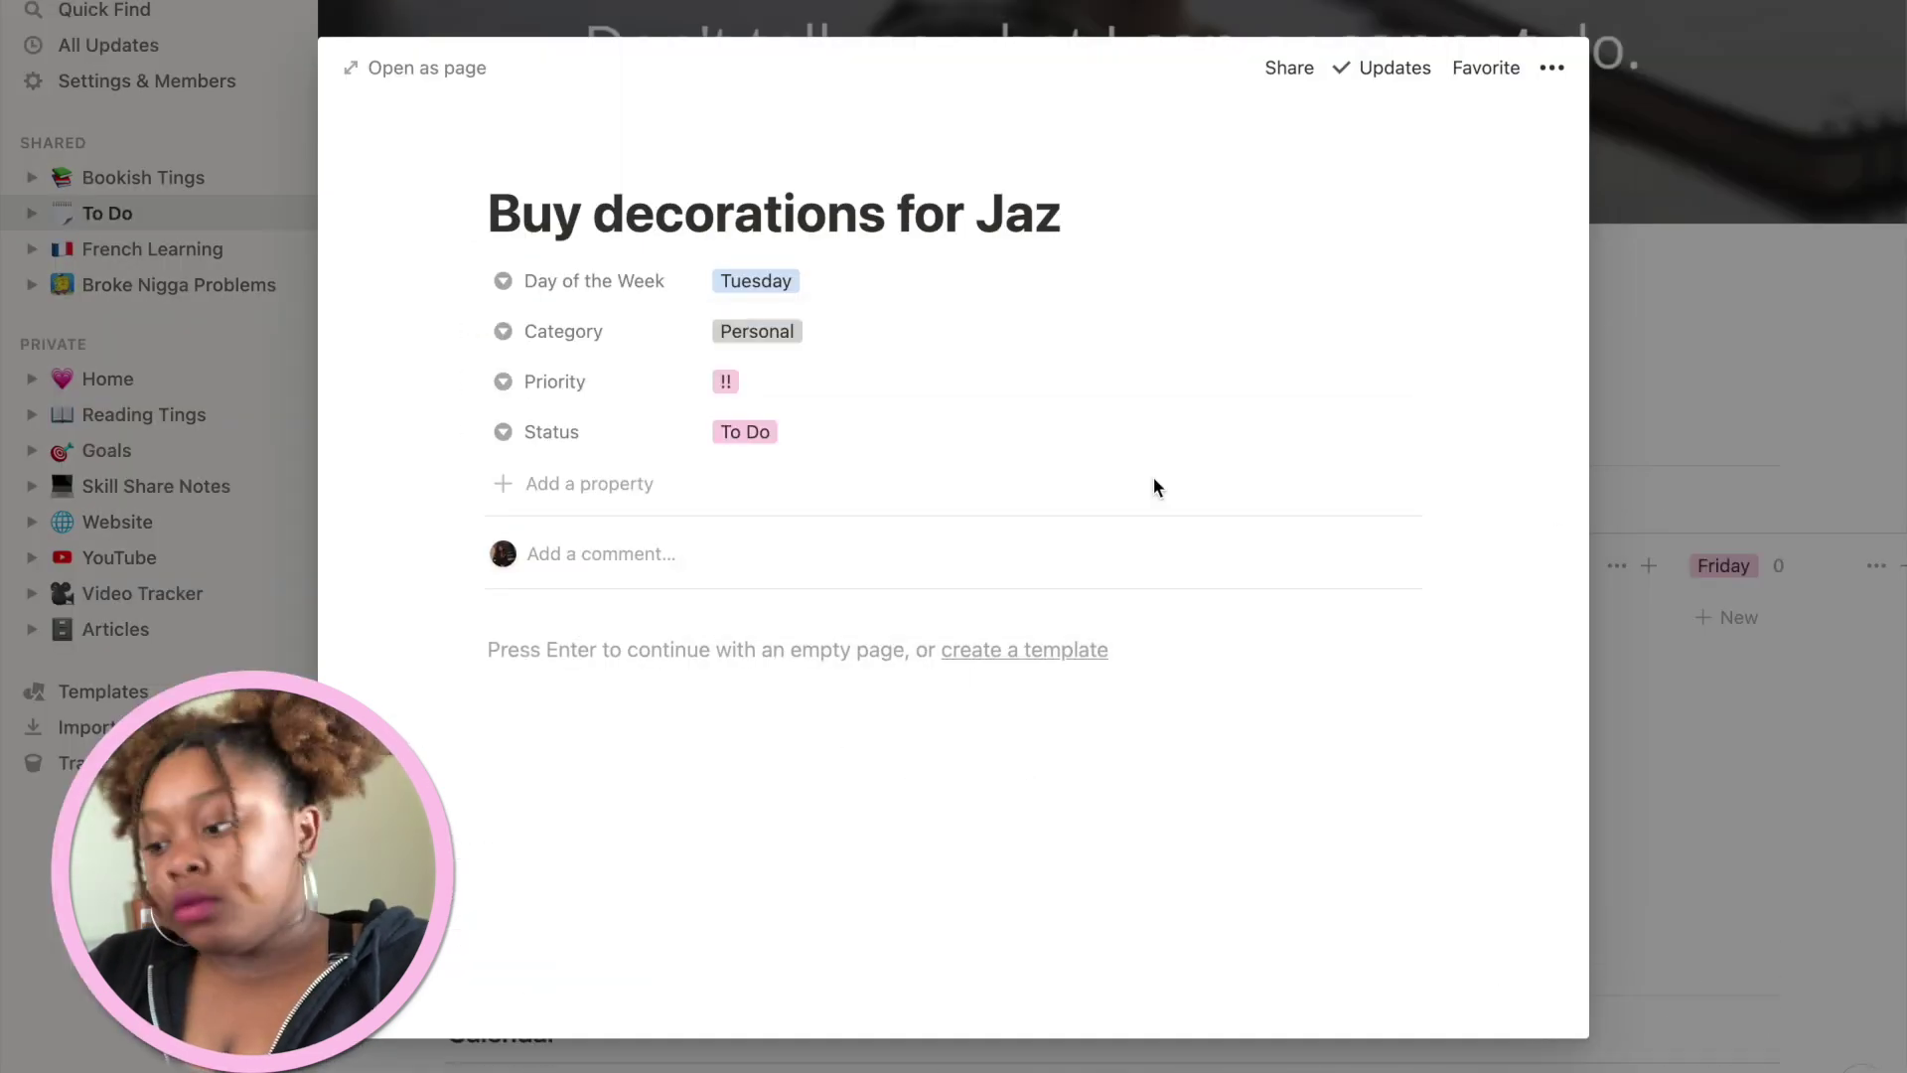
click(1645, 665)
- Add cards named "Edit" to the Monday, Thursday and Friday columns
click(689, 580)
text(Edit)
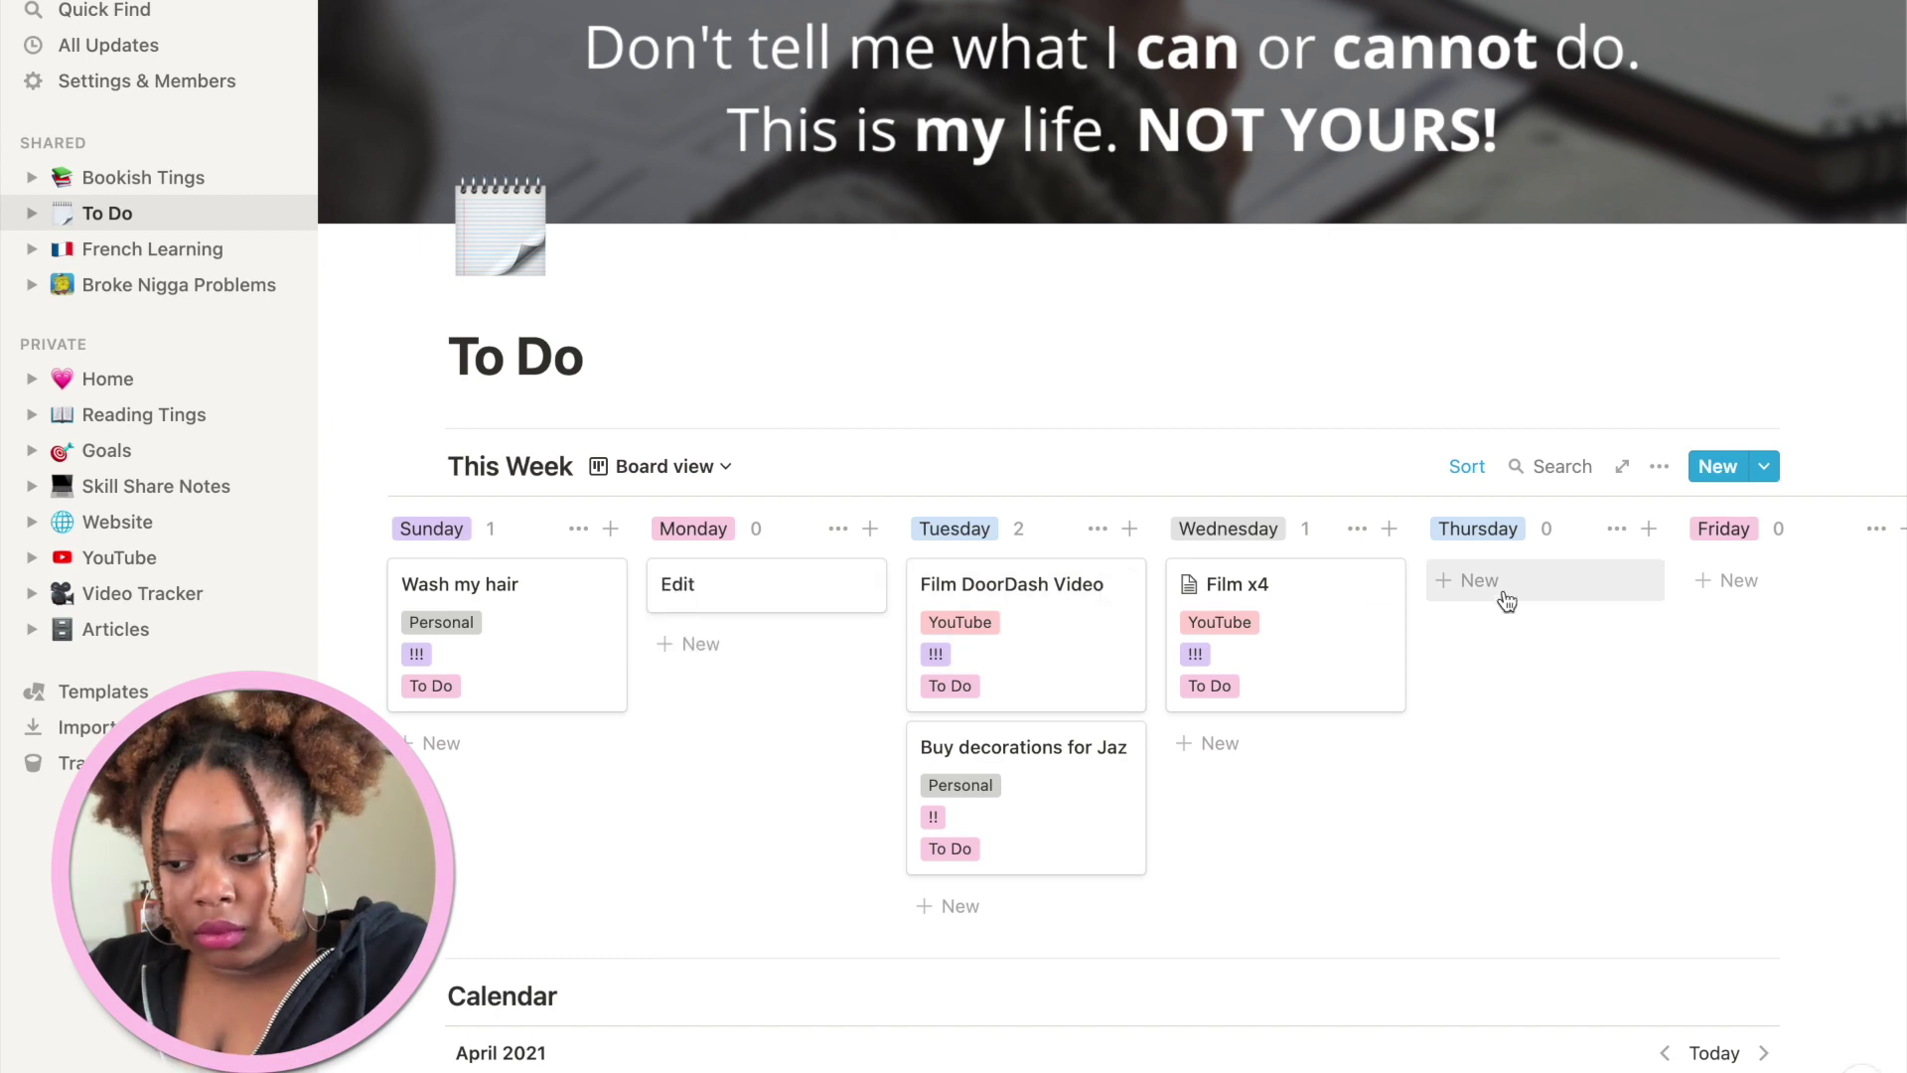
click(1475, 582)
text(Edit)
click(1727, 580)
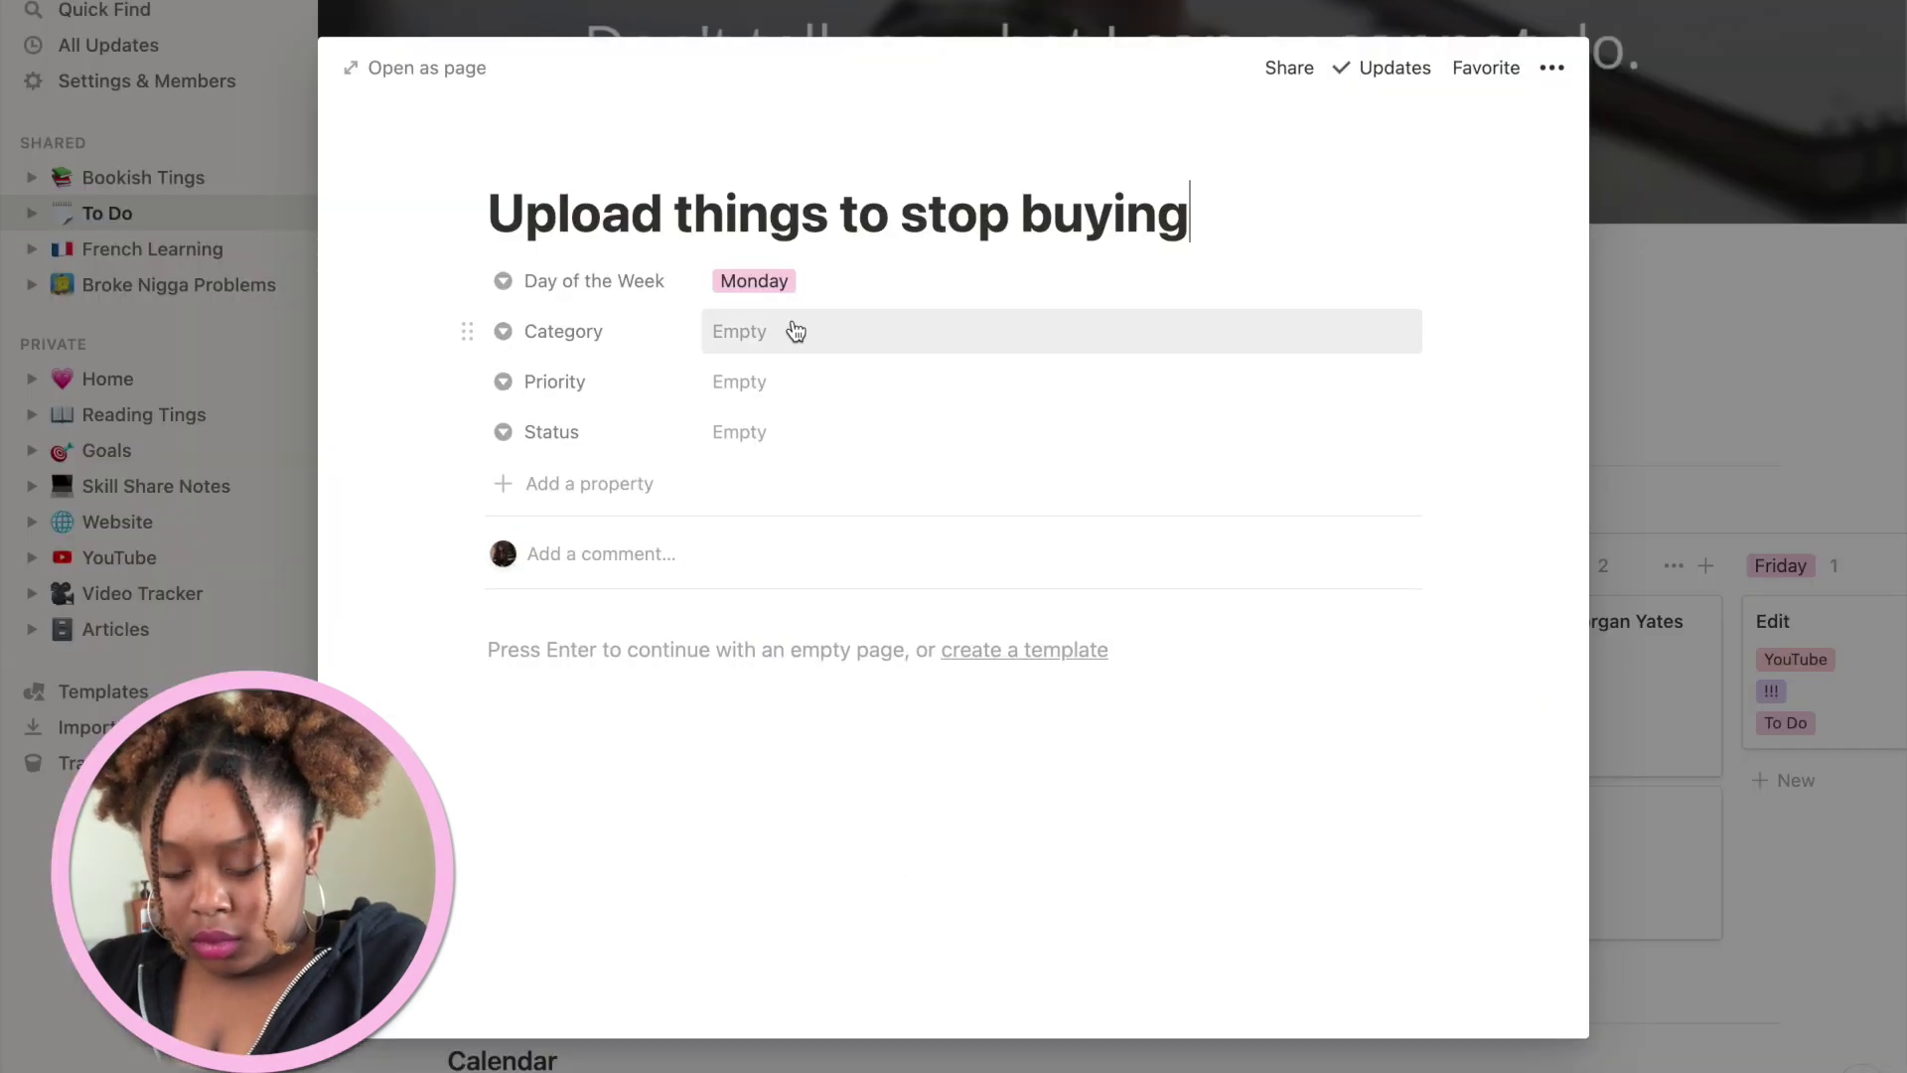
- Give Monday's "Upload things to stop buying" card the category YouTube, priority !!! and status To Do
click(792, 331)
click(810, 434)
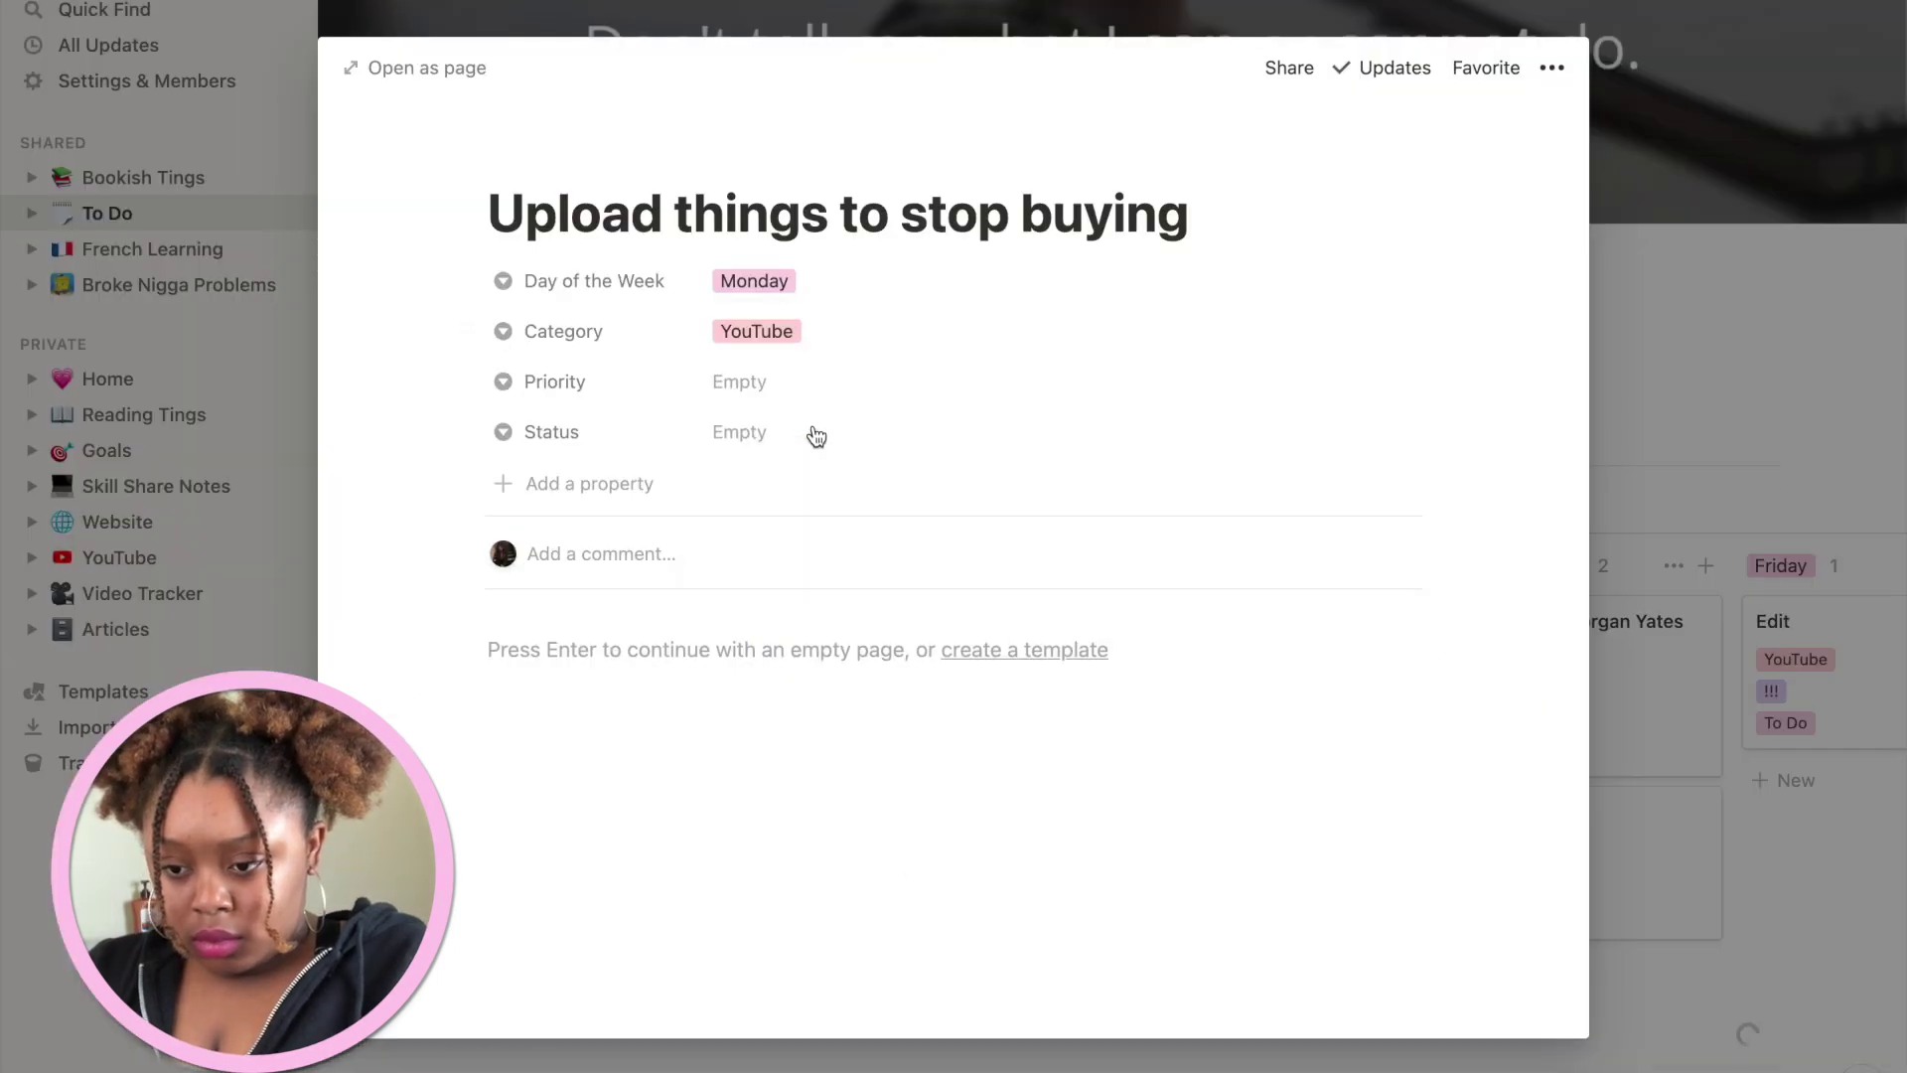
click(755, 381)
click(799, 467)
click(784, 433)
click(794, 556)
click(1724, 417)
- Add a Sunday card named "Plan" with category YouTube, priority !!! and status To Do
click(492, 741)
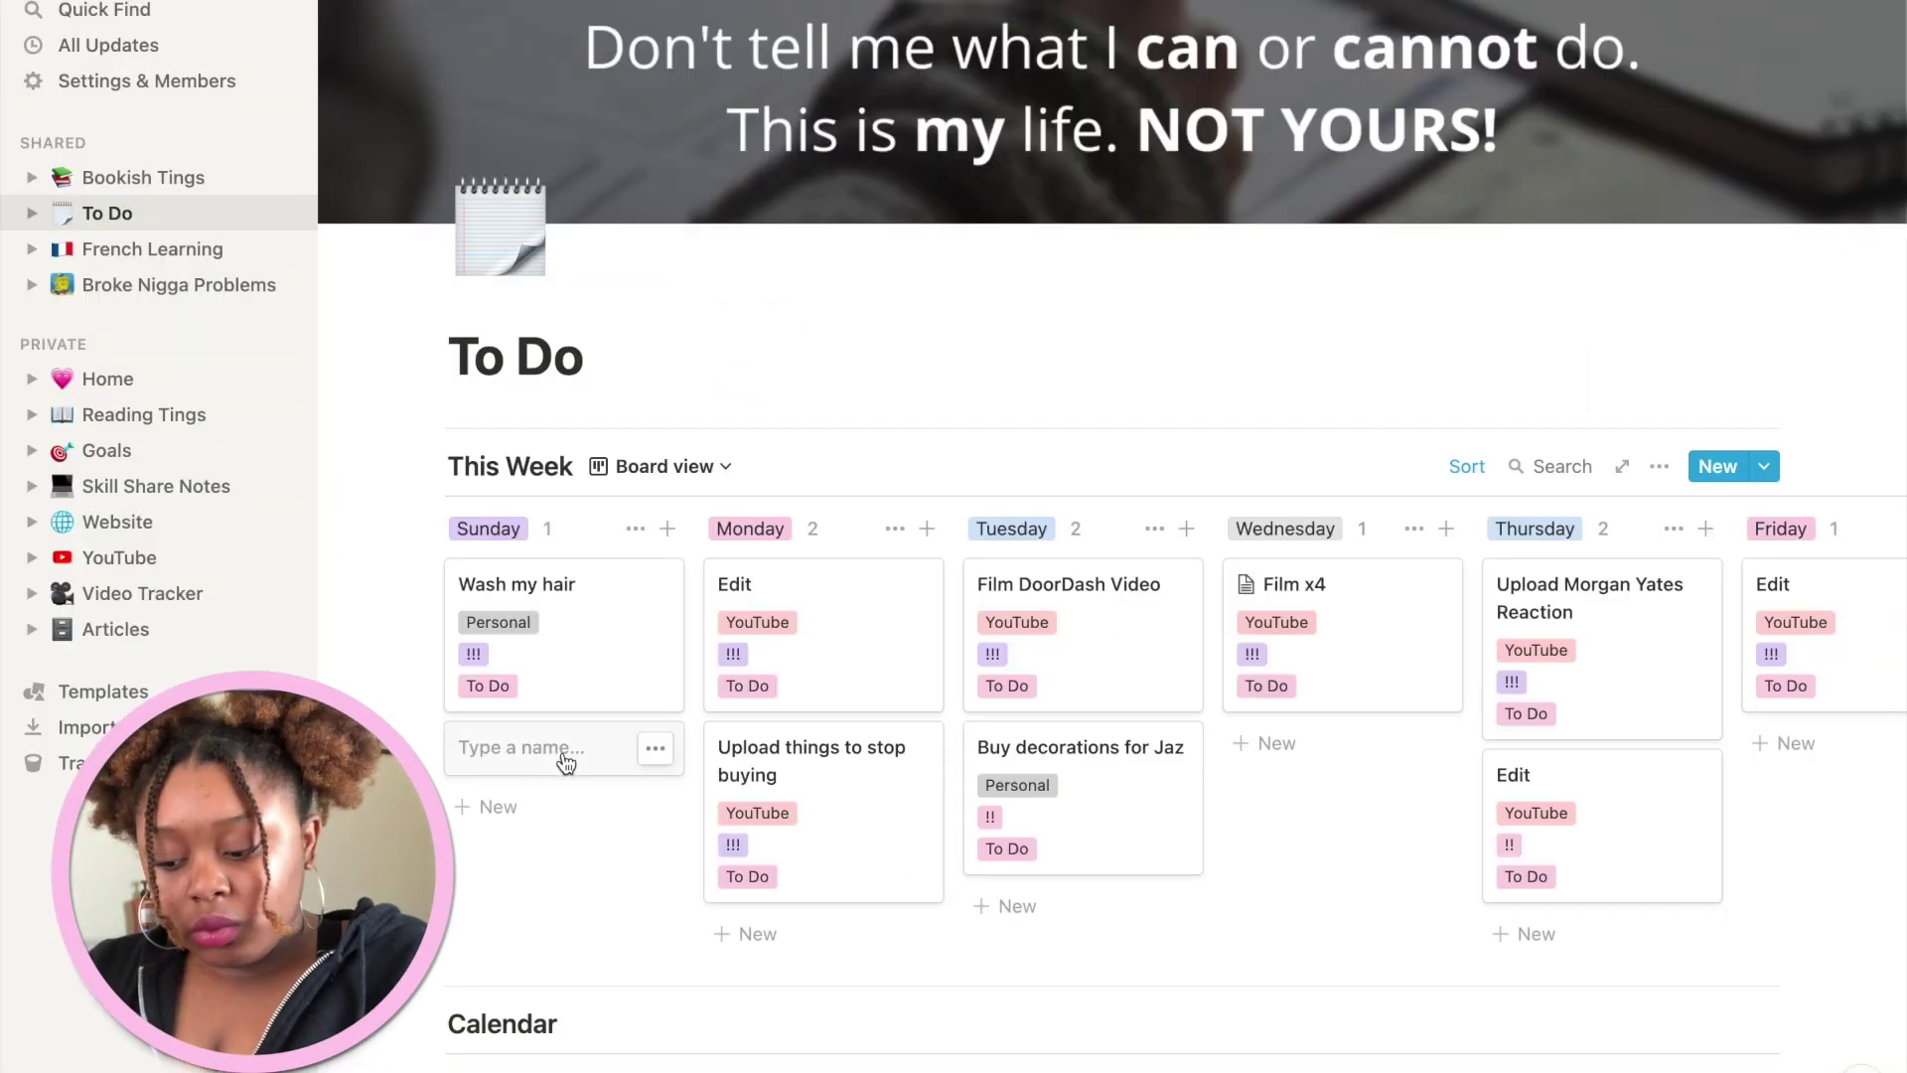
text(Plan)
click(517, 747)
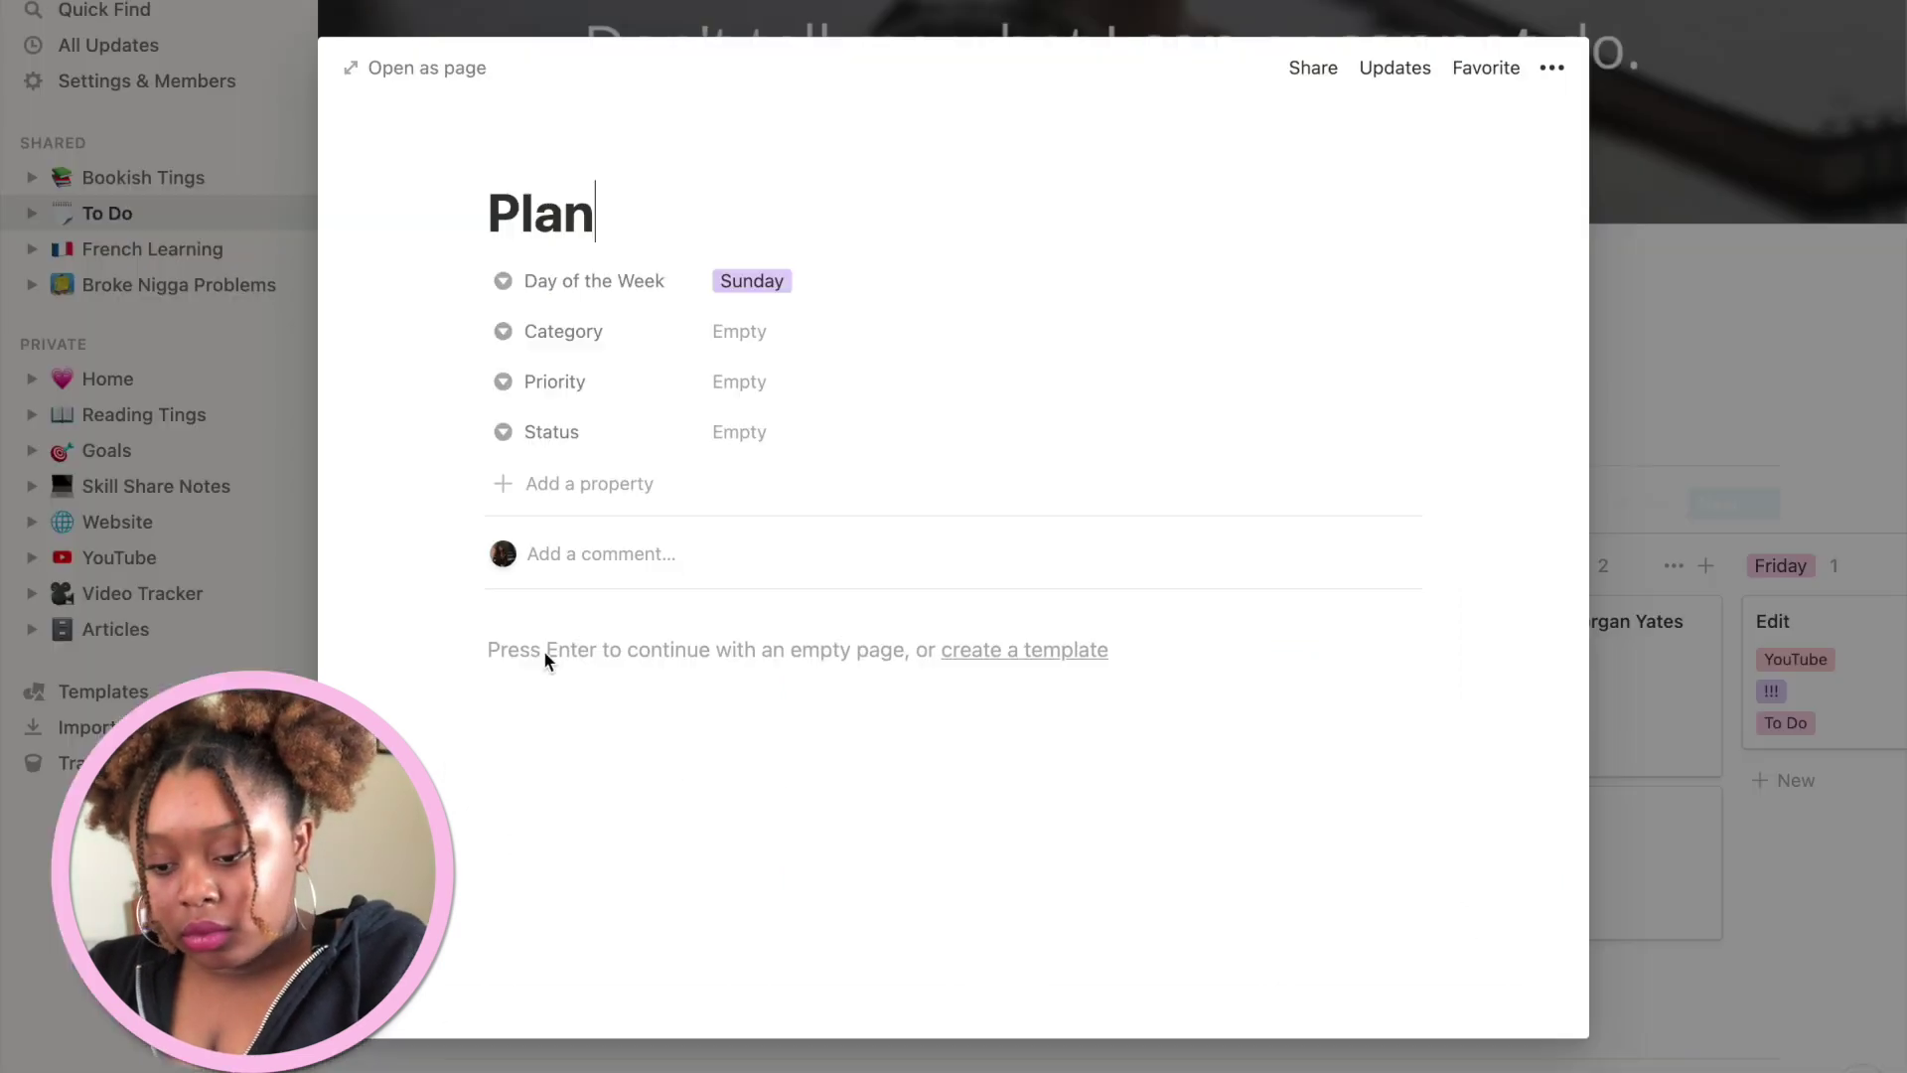
click(755, 330)
click(840, 437)
click(755, 381)
click(795, 468)
click(754, 431)
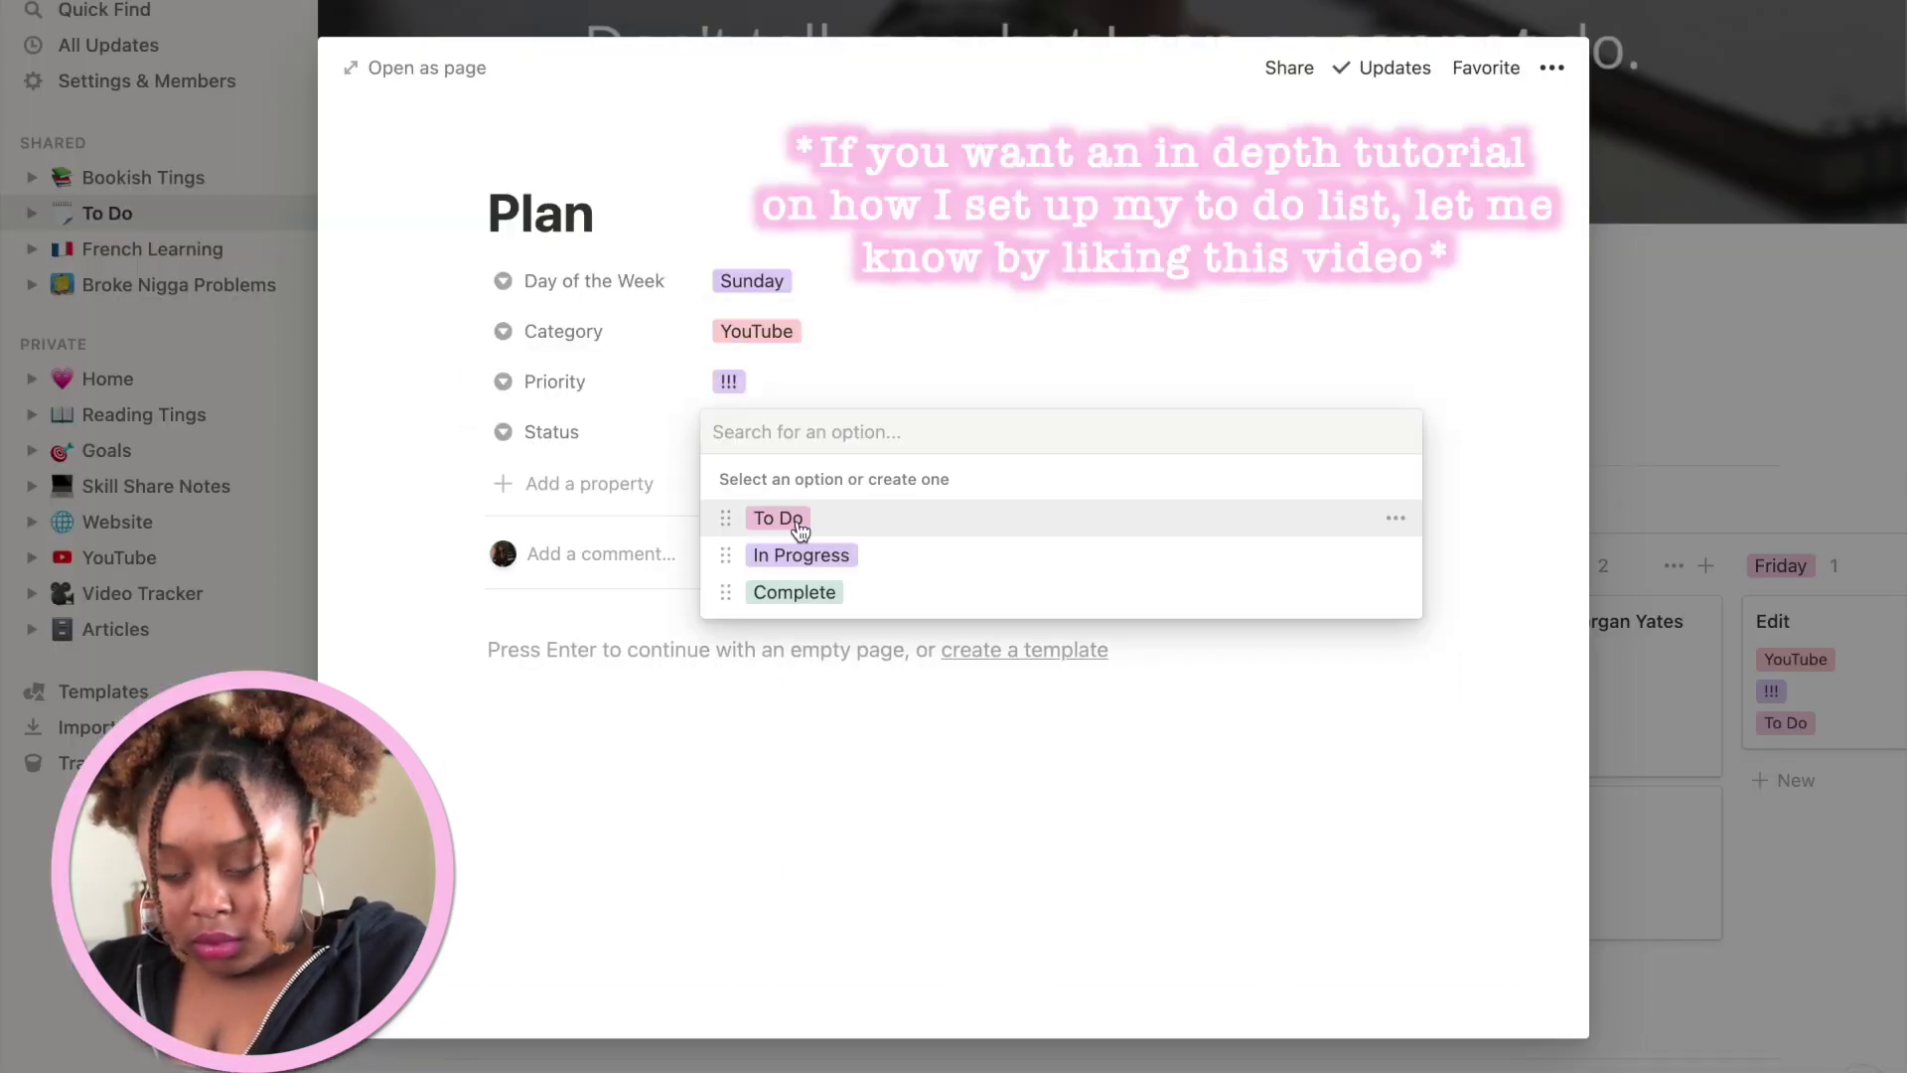
click(780, 516)
- Write "How i manage my credit card balances" in the body of the "Plan" card and insert a to-do list below it
click(546, 645)
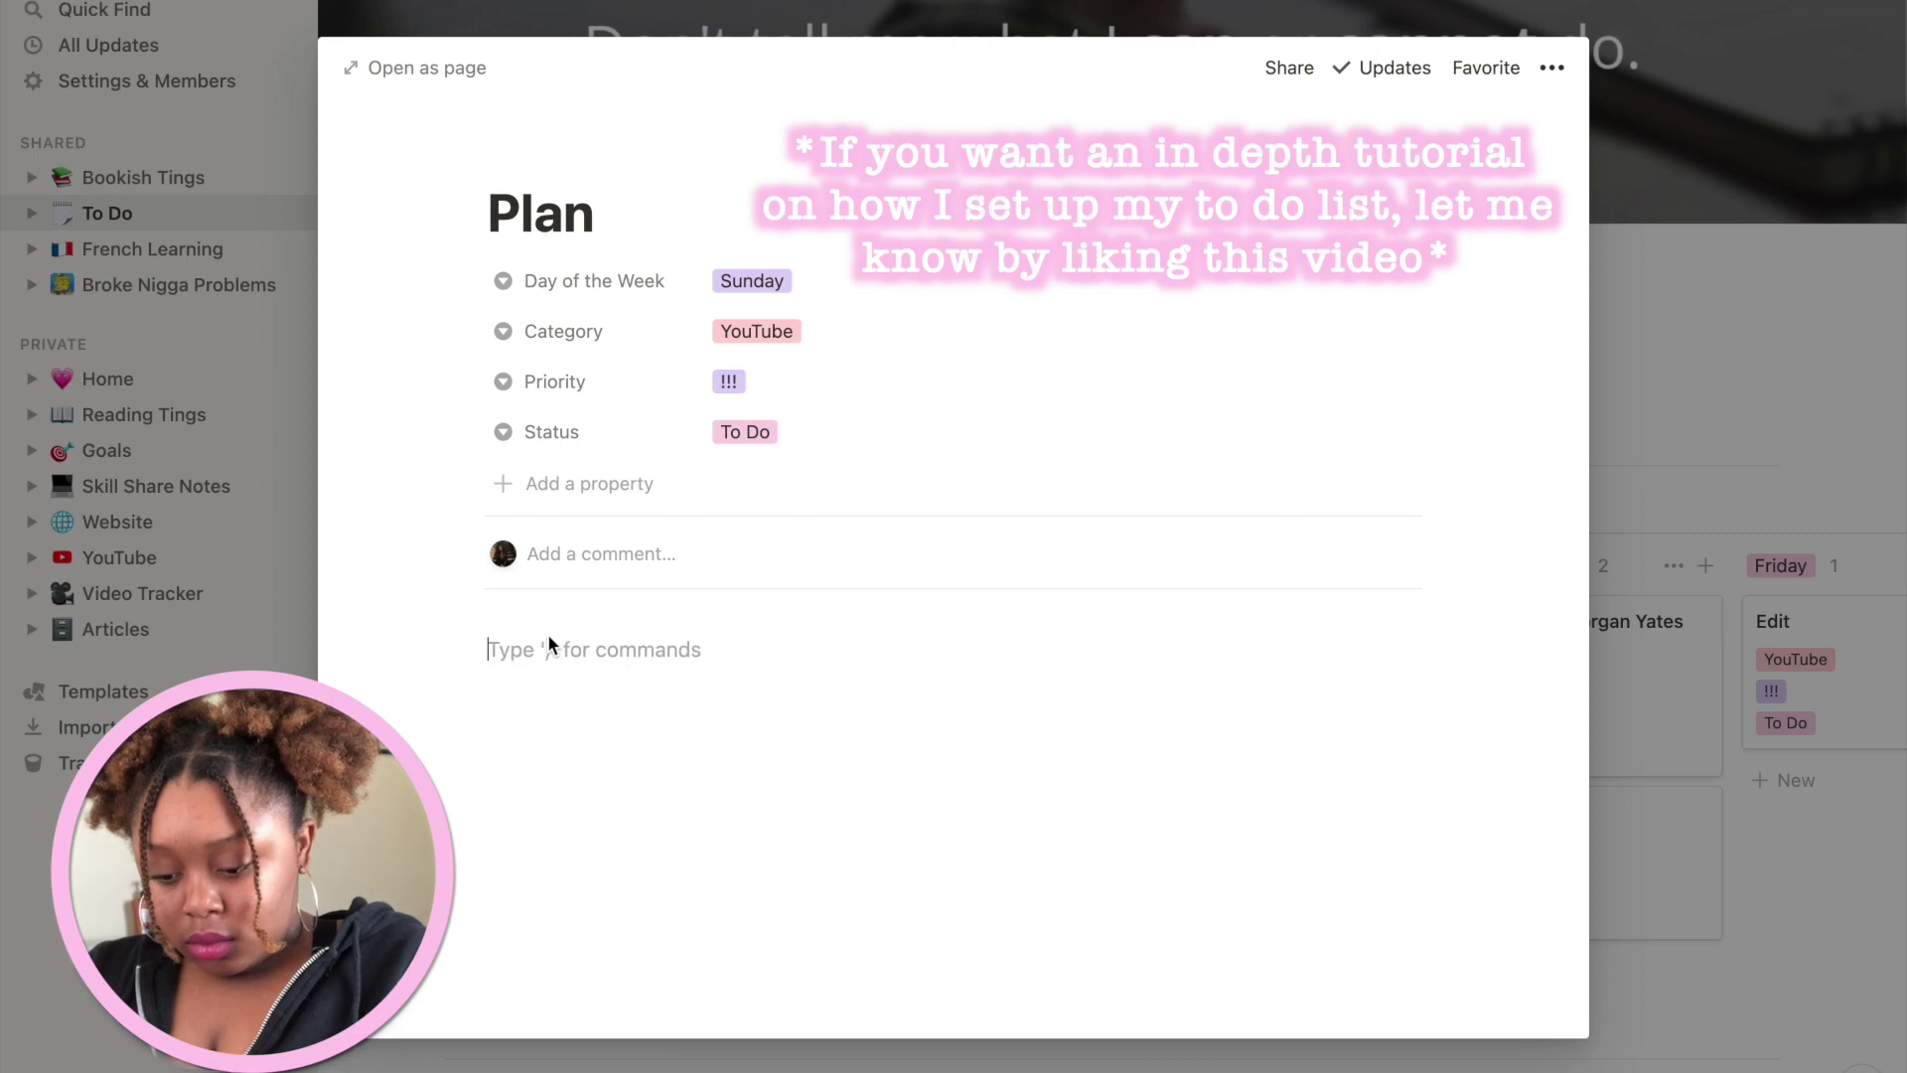
text(How i manage my credit card balances)
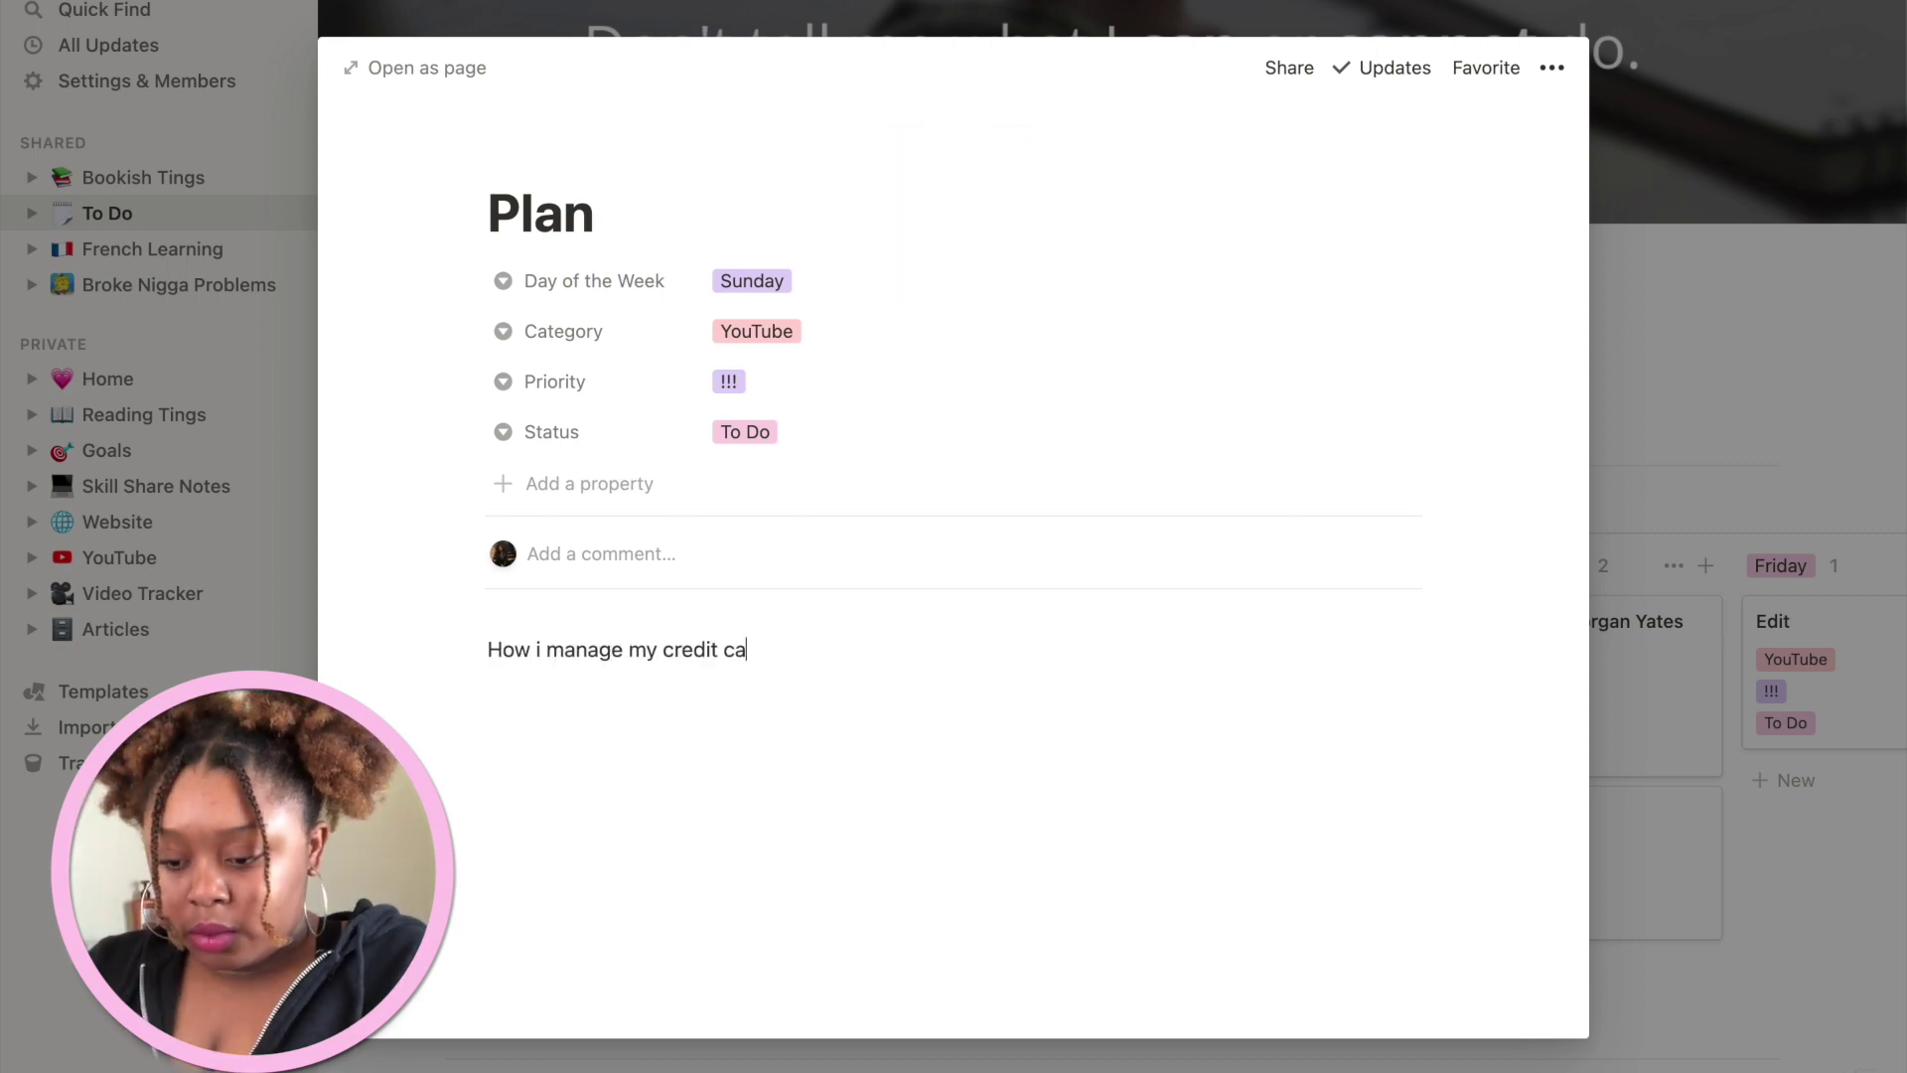
key(Return)
text(/to)
key(Return)
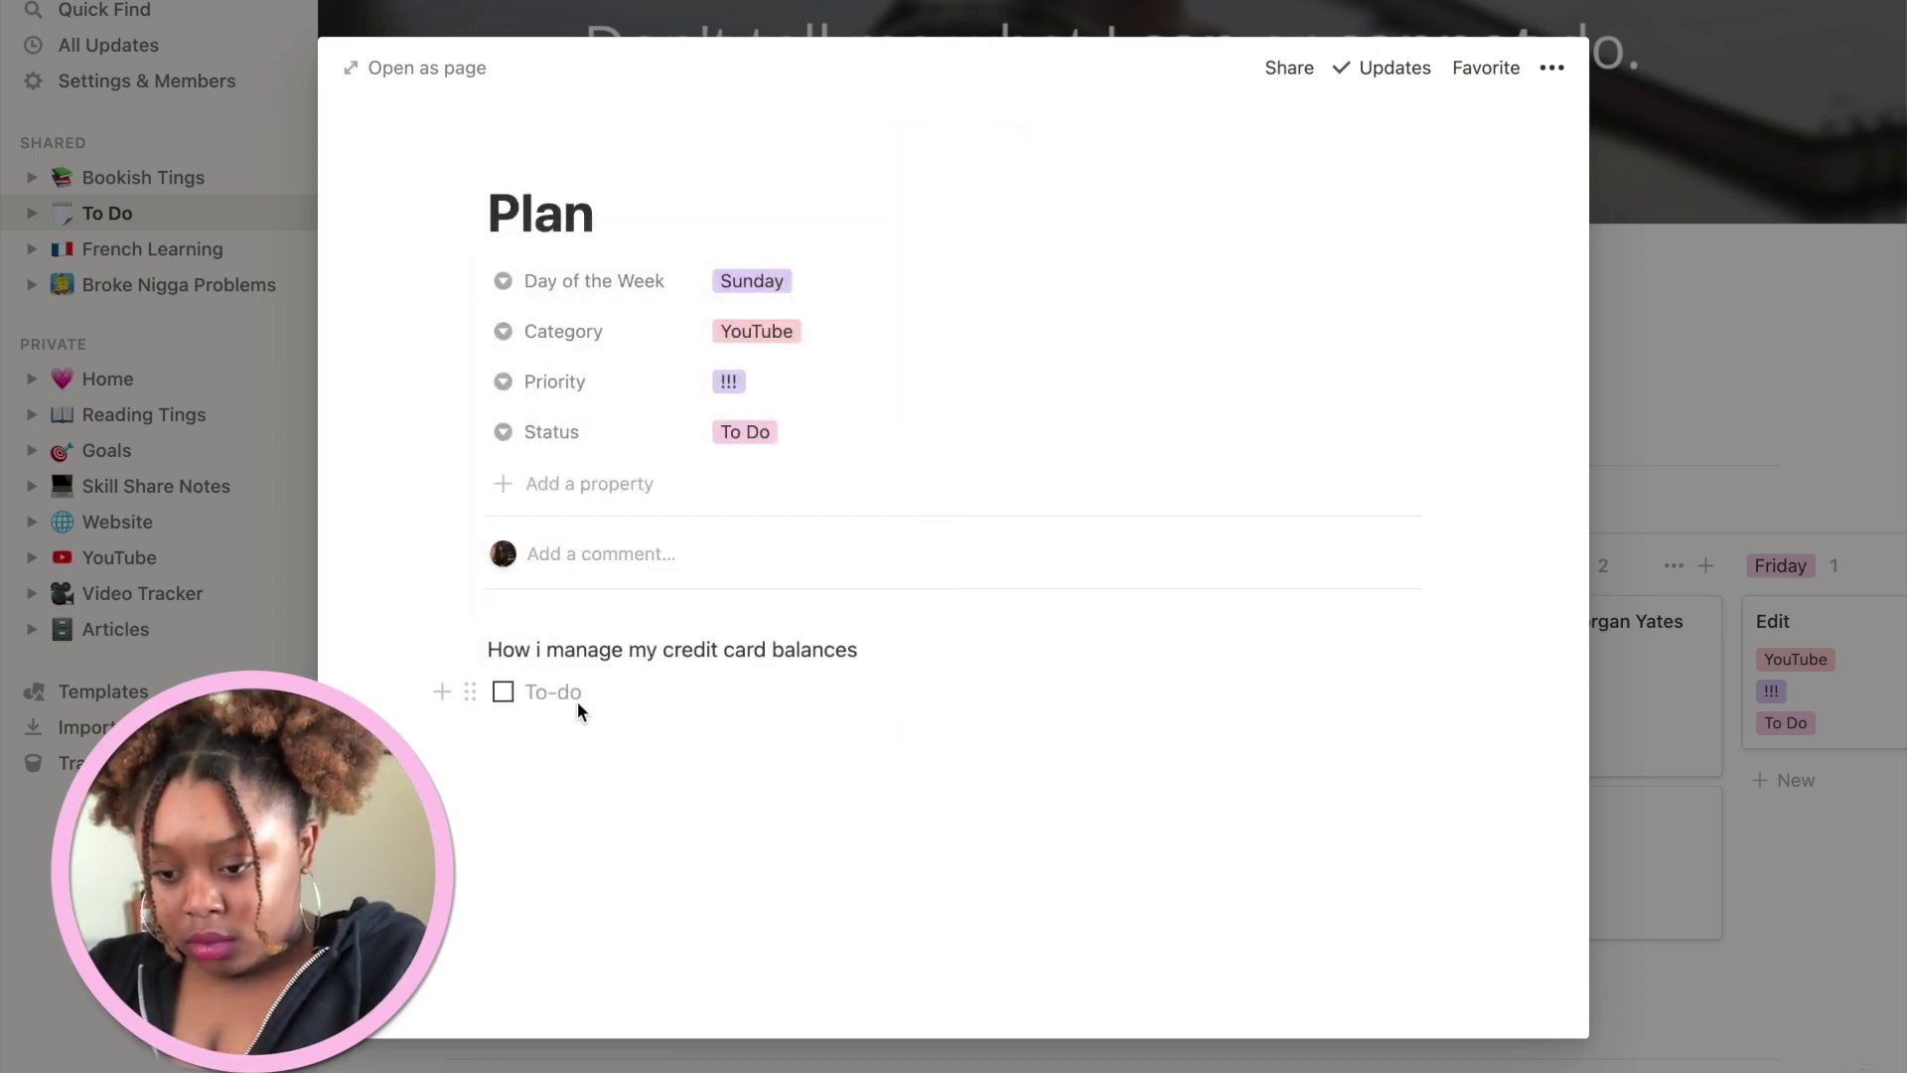
- Fill the "Plan" card's to-do list with the items title, thumbnail, script, description and tags
text(title)
key(Return)
text(thumbnail)
key(Return)
text(script)
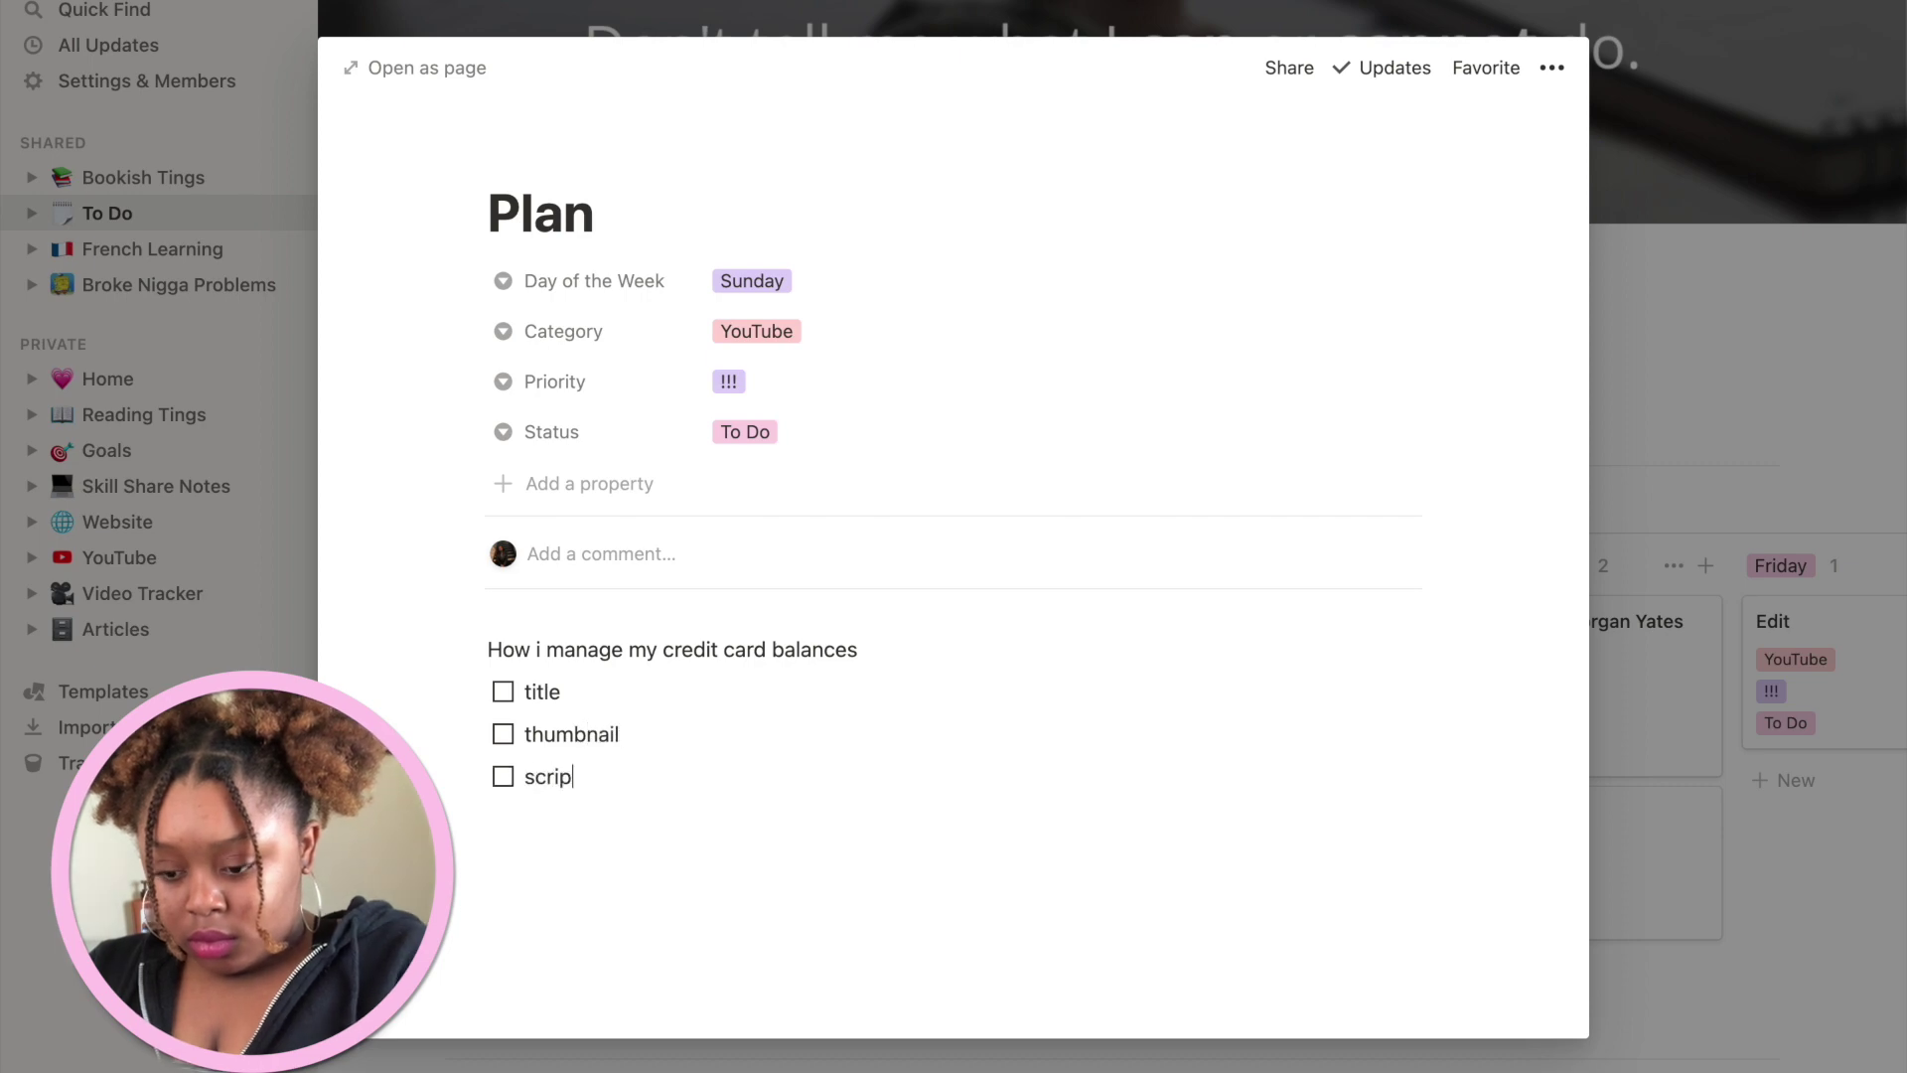
key(Return)
text(desctiption)
click(599, 686)
key(Return)
text(tags)
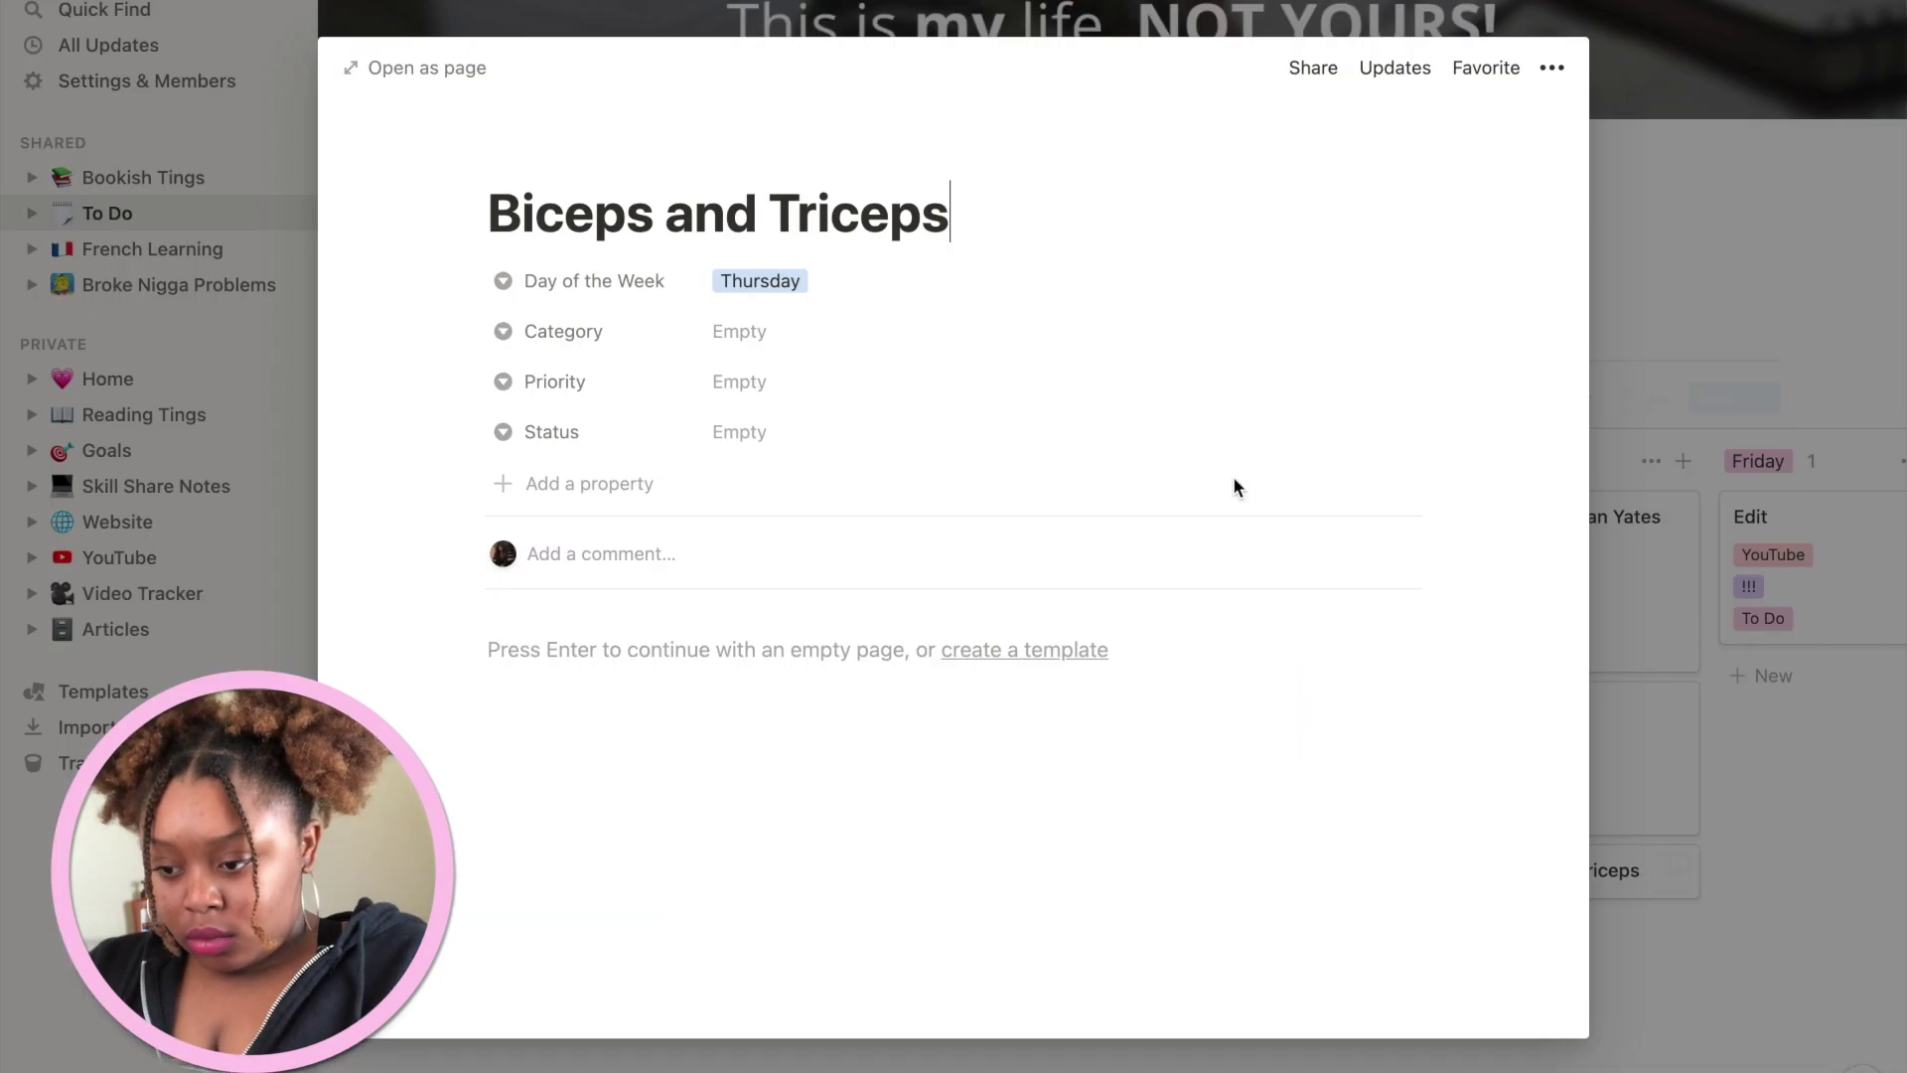
- Give Thursday's "Biceps and Triceps" card the category Gym, priority !!! and status To Do
click(730, 331)
click(771, 528)
click(1617, 832)
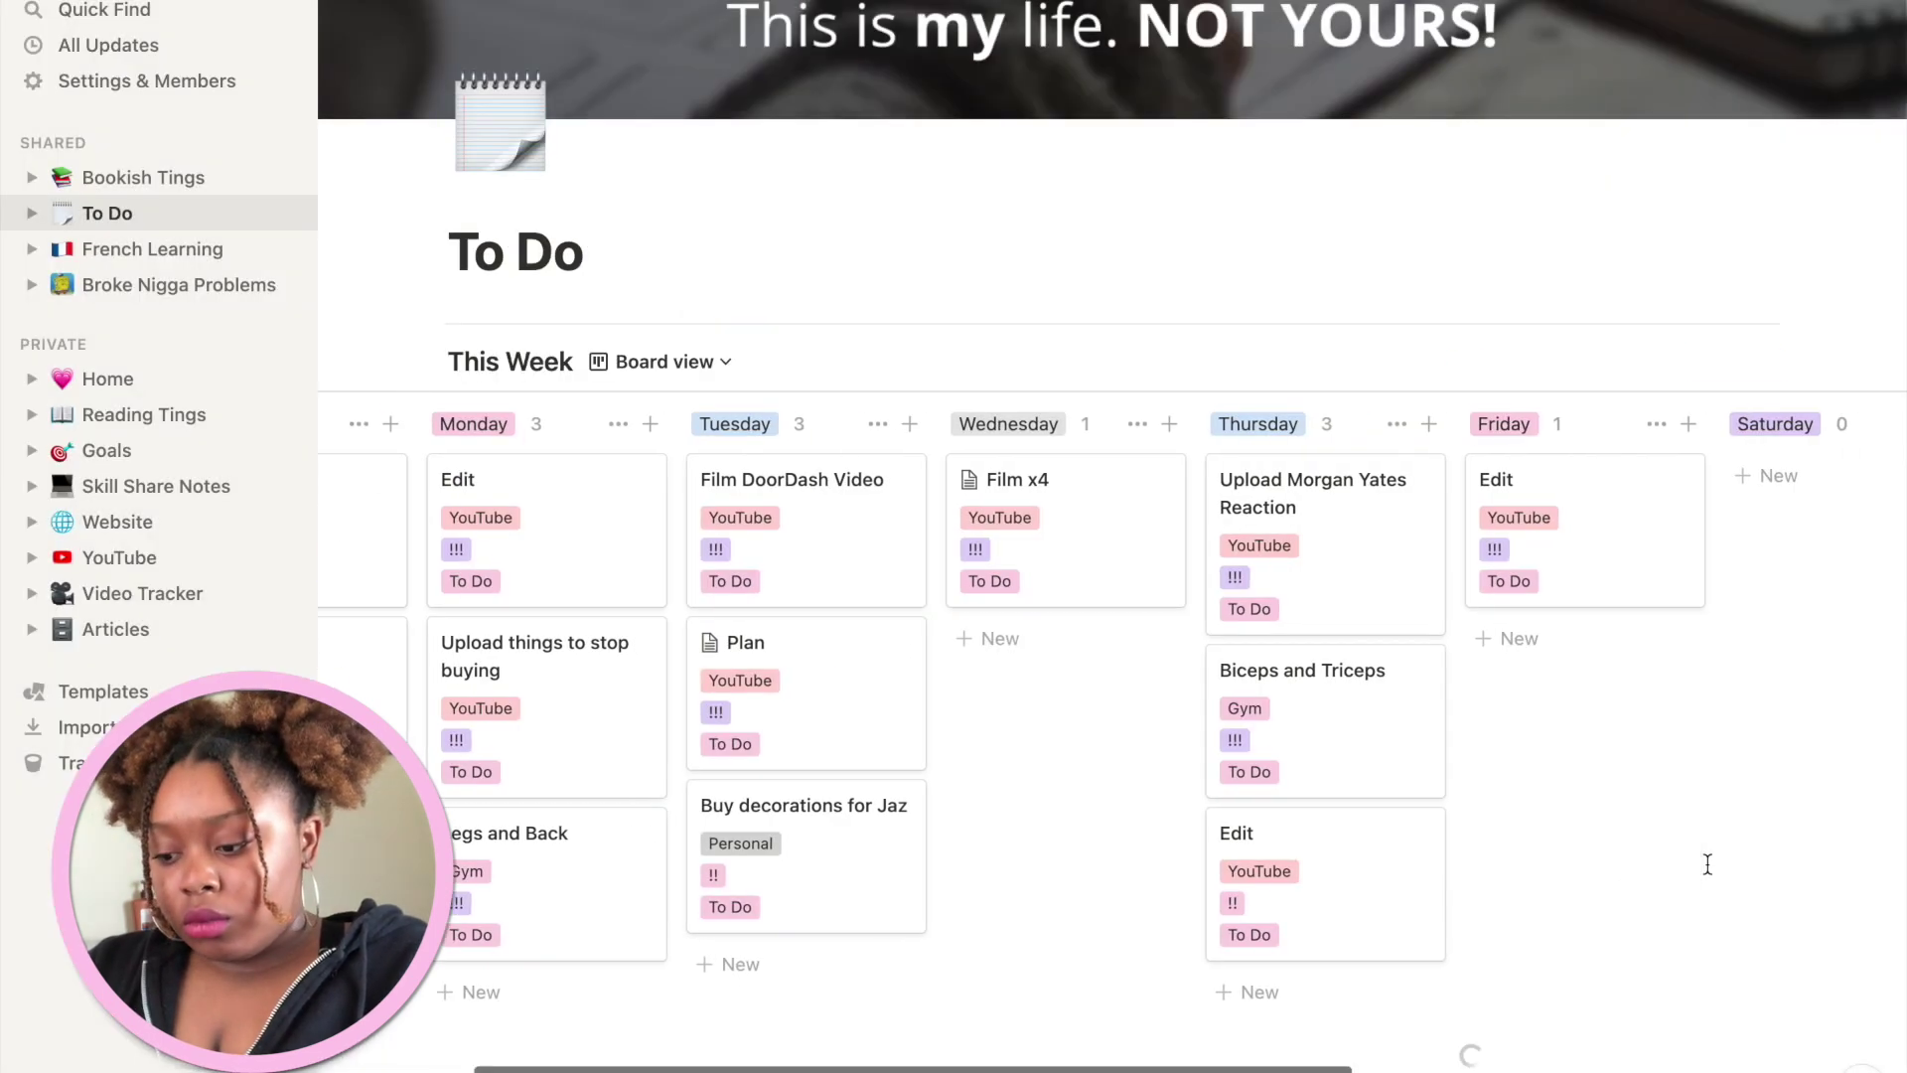
- Set the priority of Thursday's "Edit" card to !!!
scroll(1192, 596, left, 3)
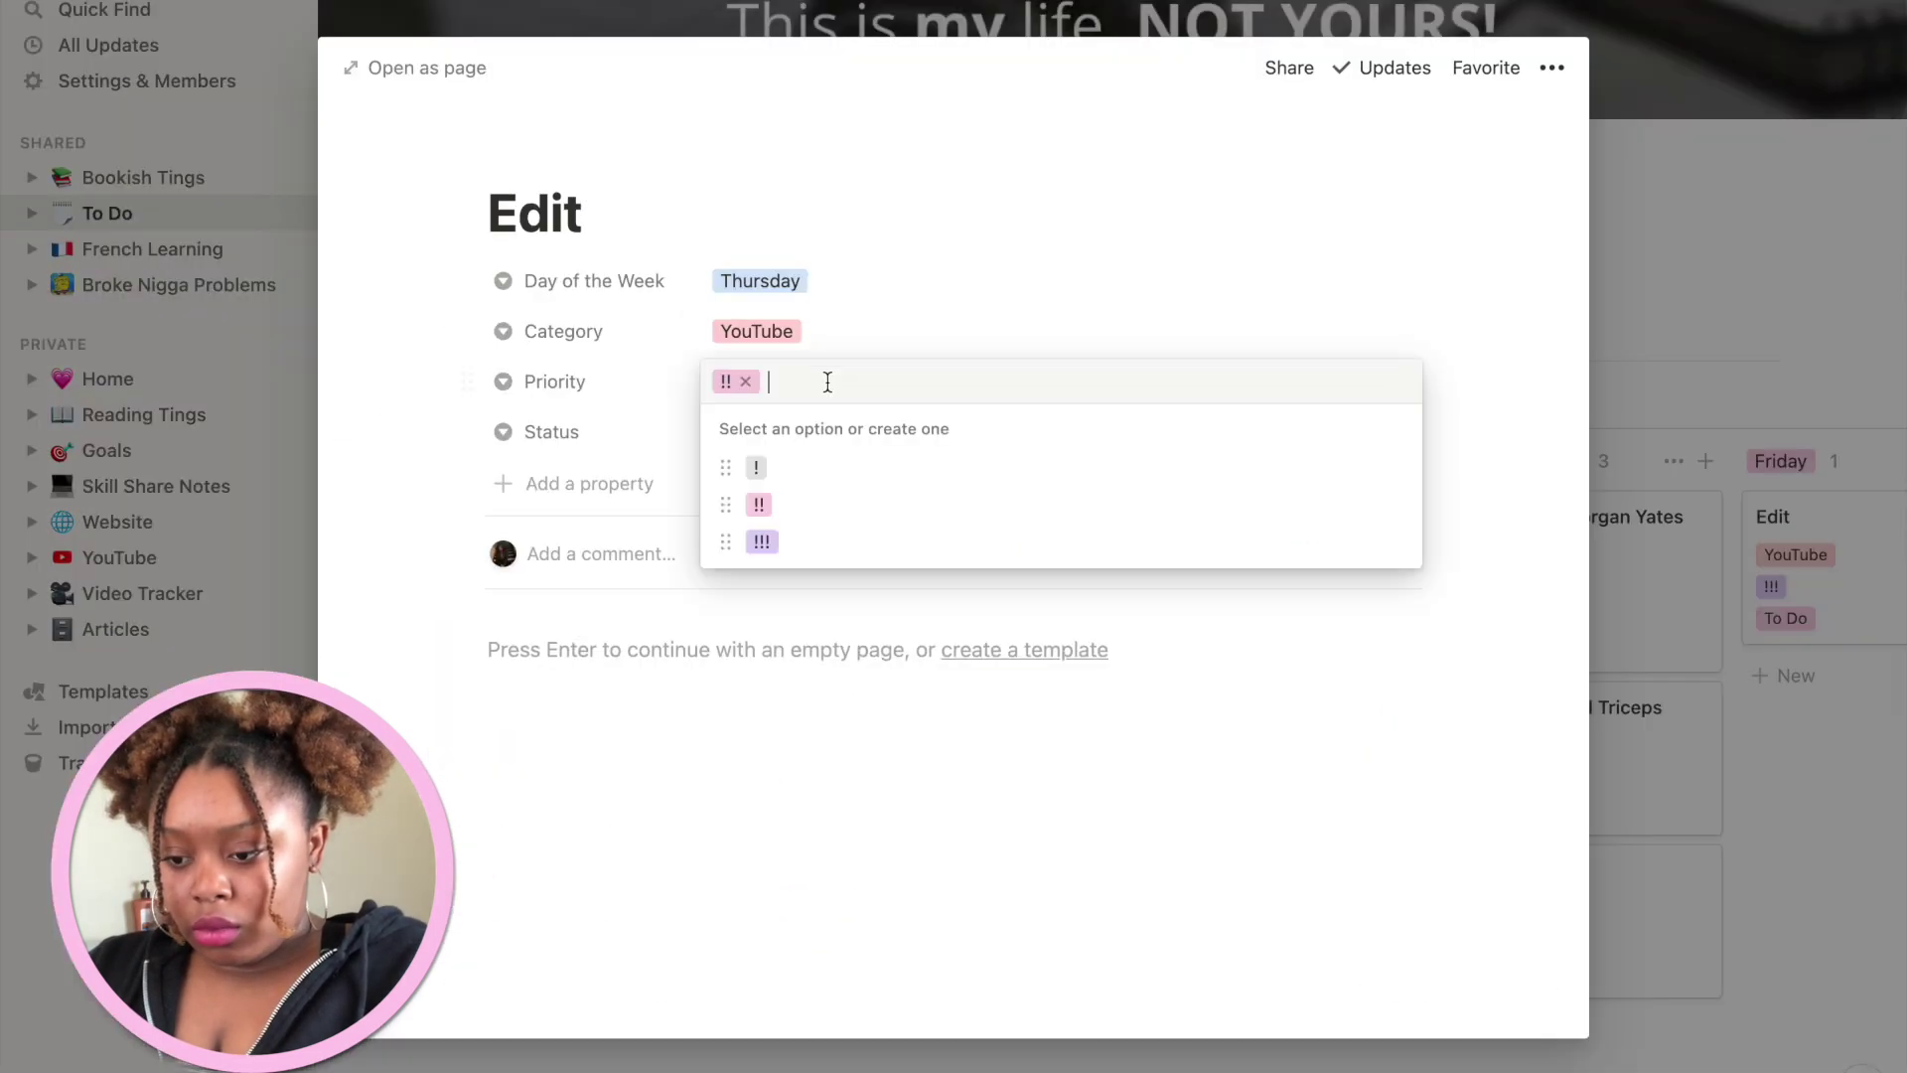
click(1795, 808)
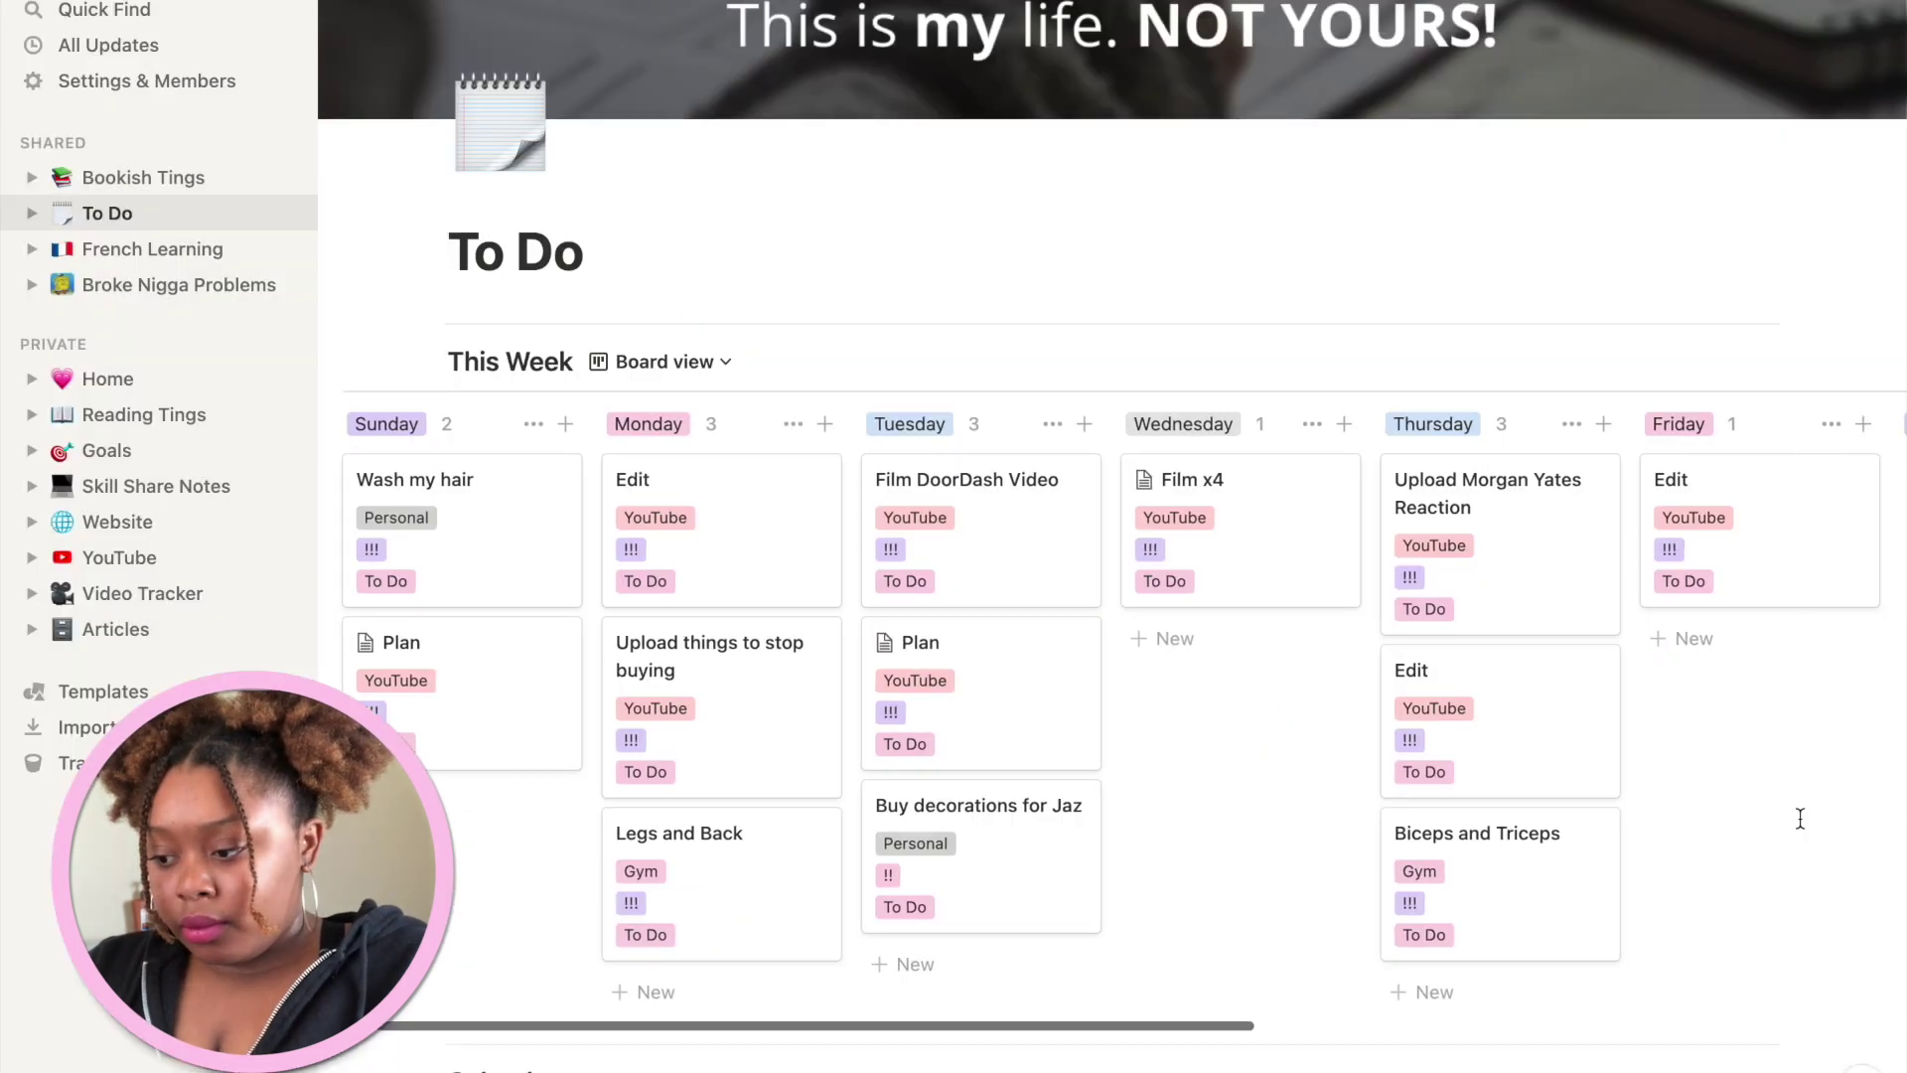
- Add a Friday card named "Legs and Back" with category Gym, priority !!! and status To Do
scroll(1489, 646, right, 3)
click(1391, 641)
text(Legs and Back)
click(1467, 661)
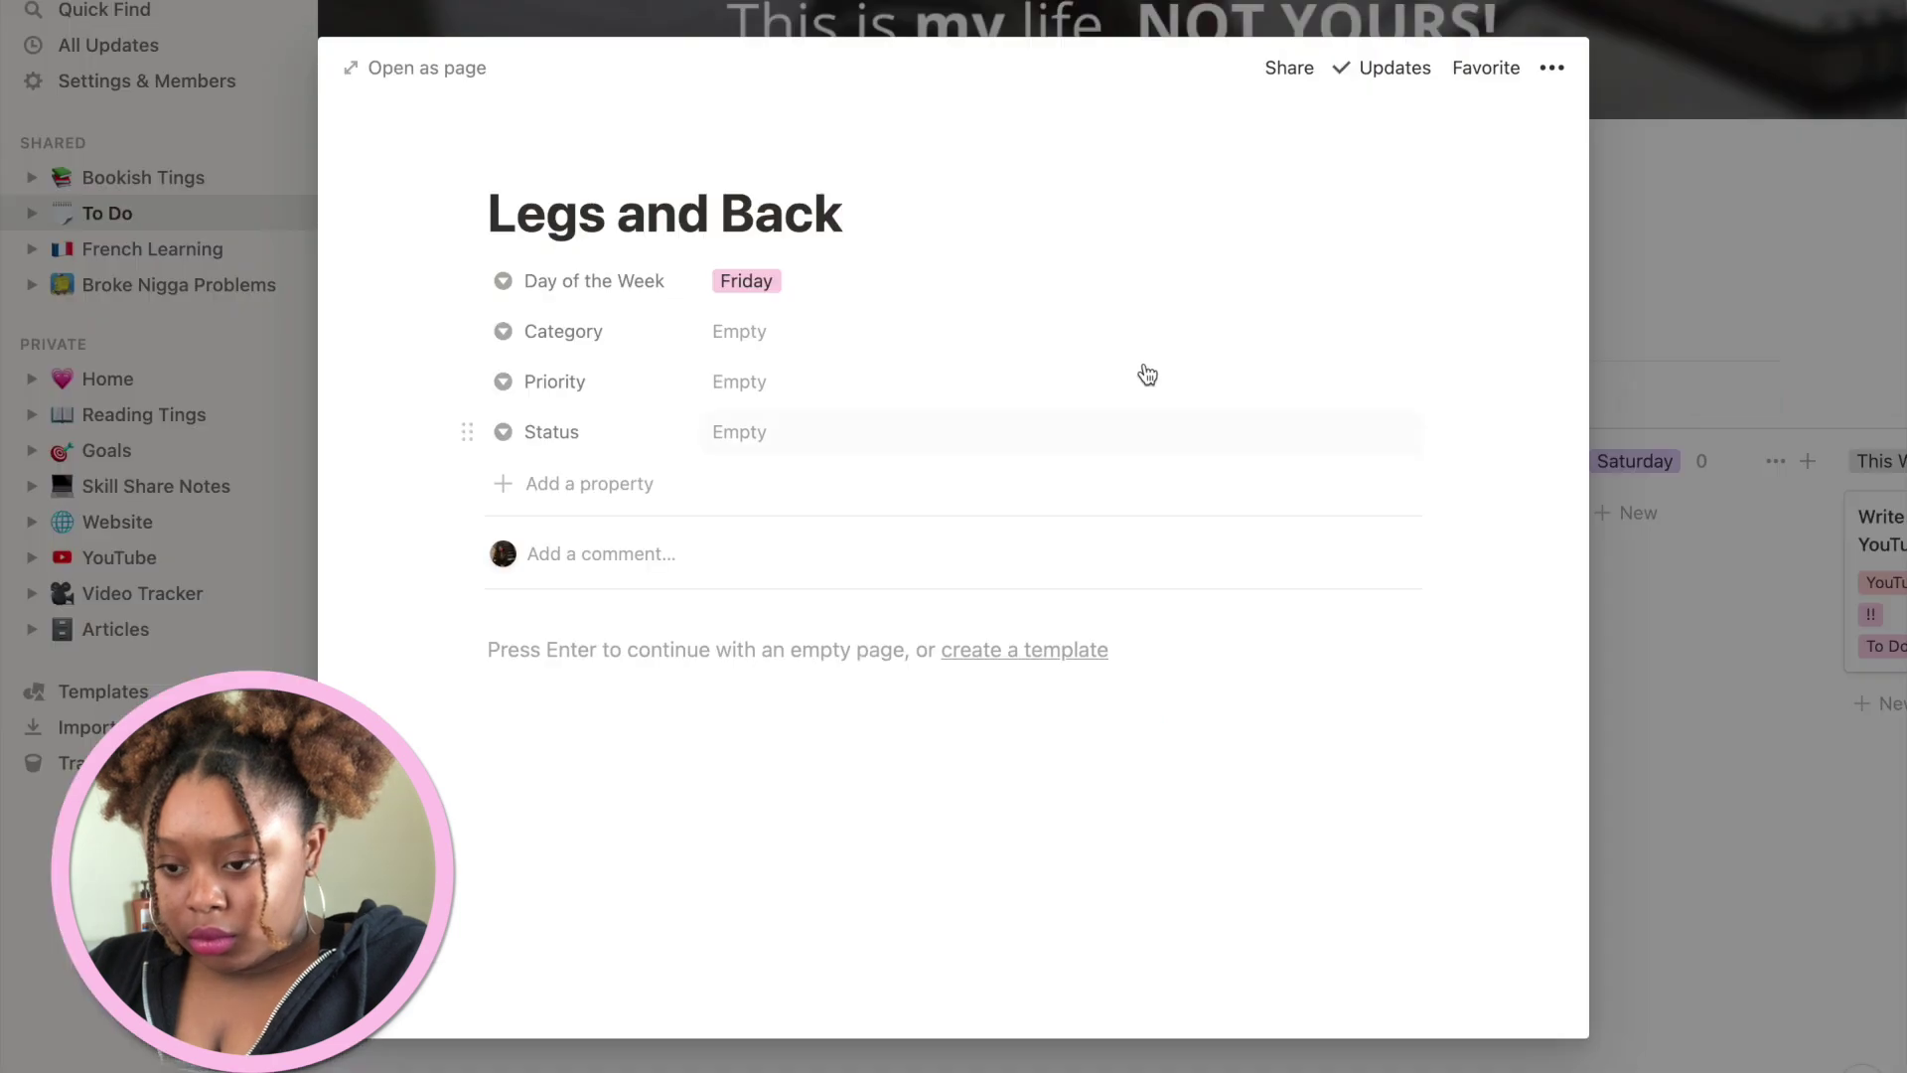
click(774, 331)
click(852, 527)
click(806, 382)
click(777, 449)
click(785, 591)
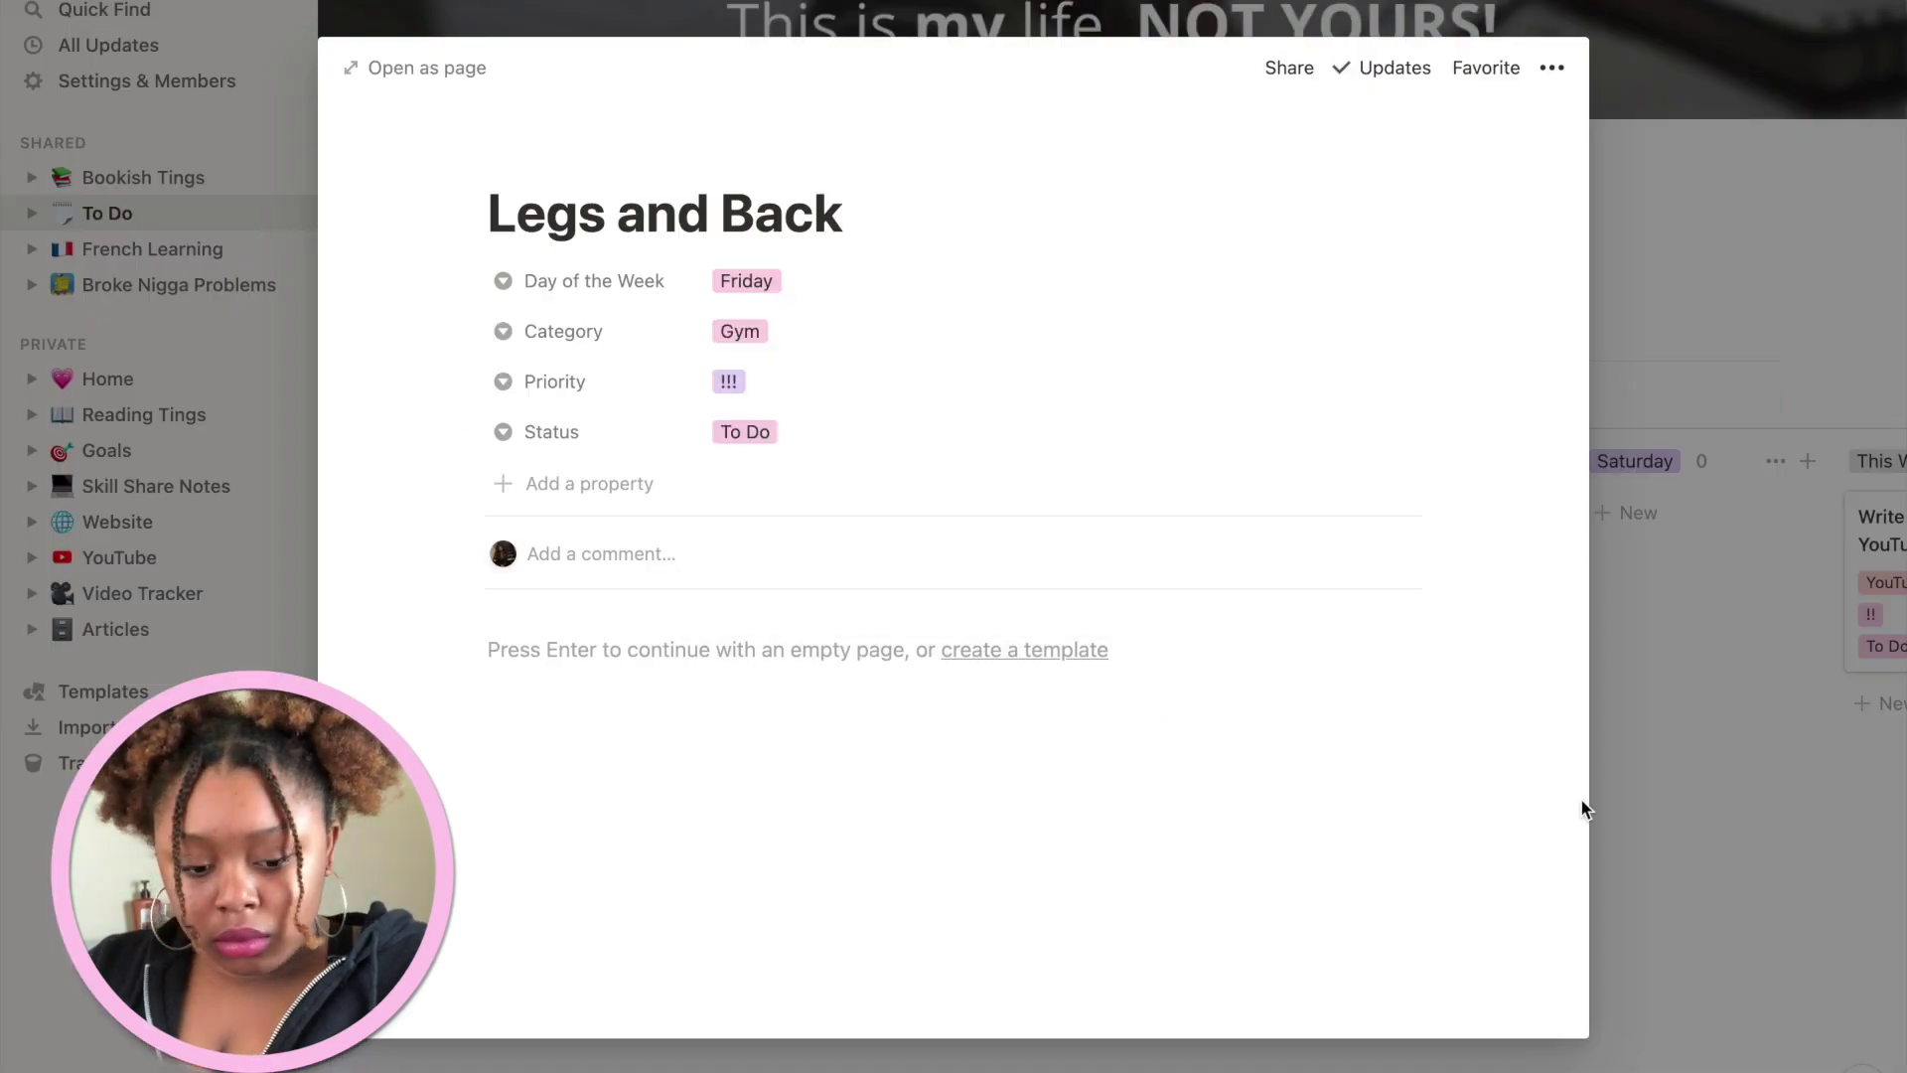
click(1629, 804)
- Add a Sunday card named "Write out workout for the week" with category Gym, priority !! and status To Do
scroll(1192, 695, left, 3)
click(496, 800)
text(Write out workout for the week)
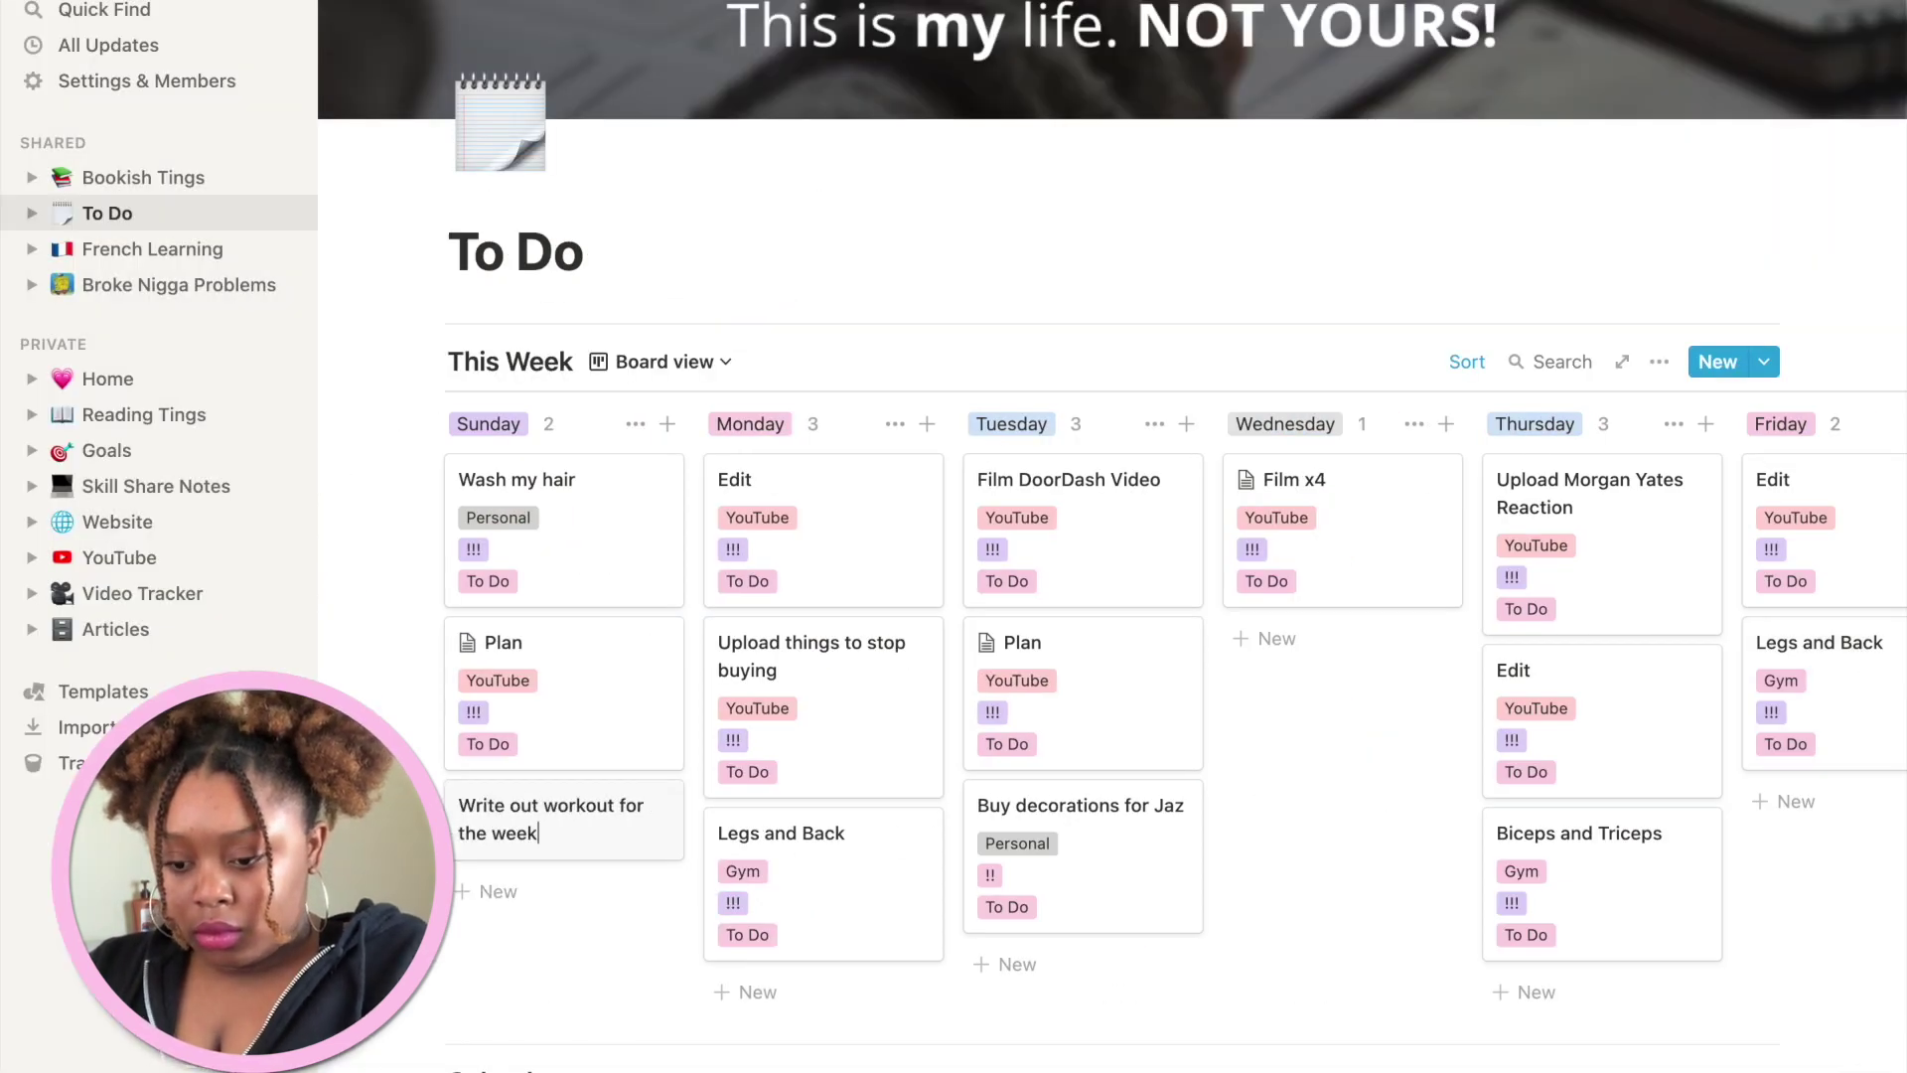
click(556, 815)
click(737, 333)
click(766, 361)
click(755, 382)
click(778, 451)
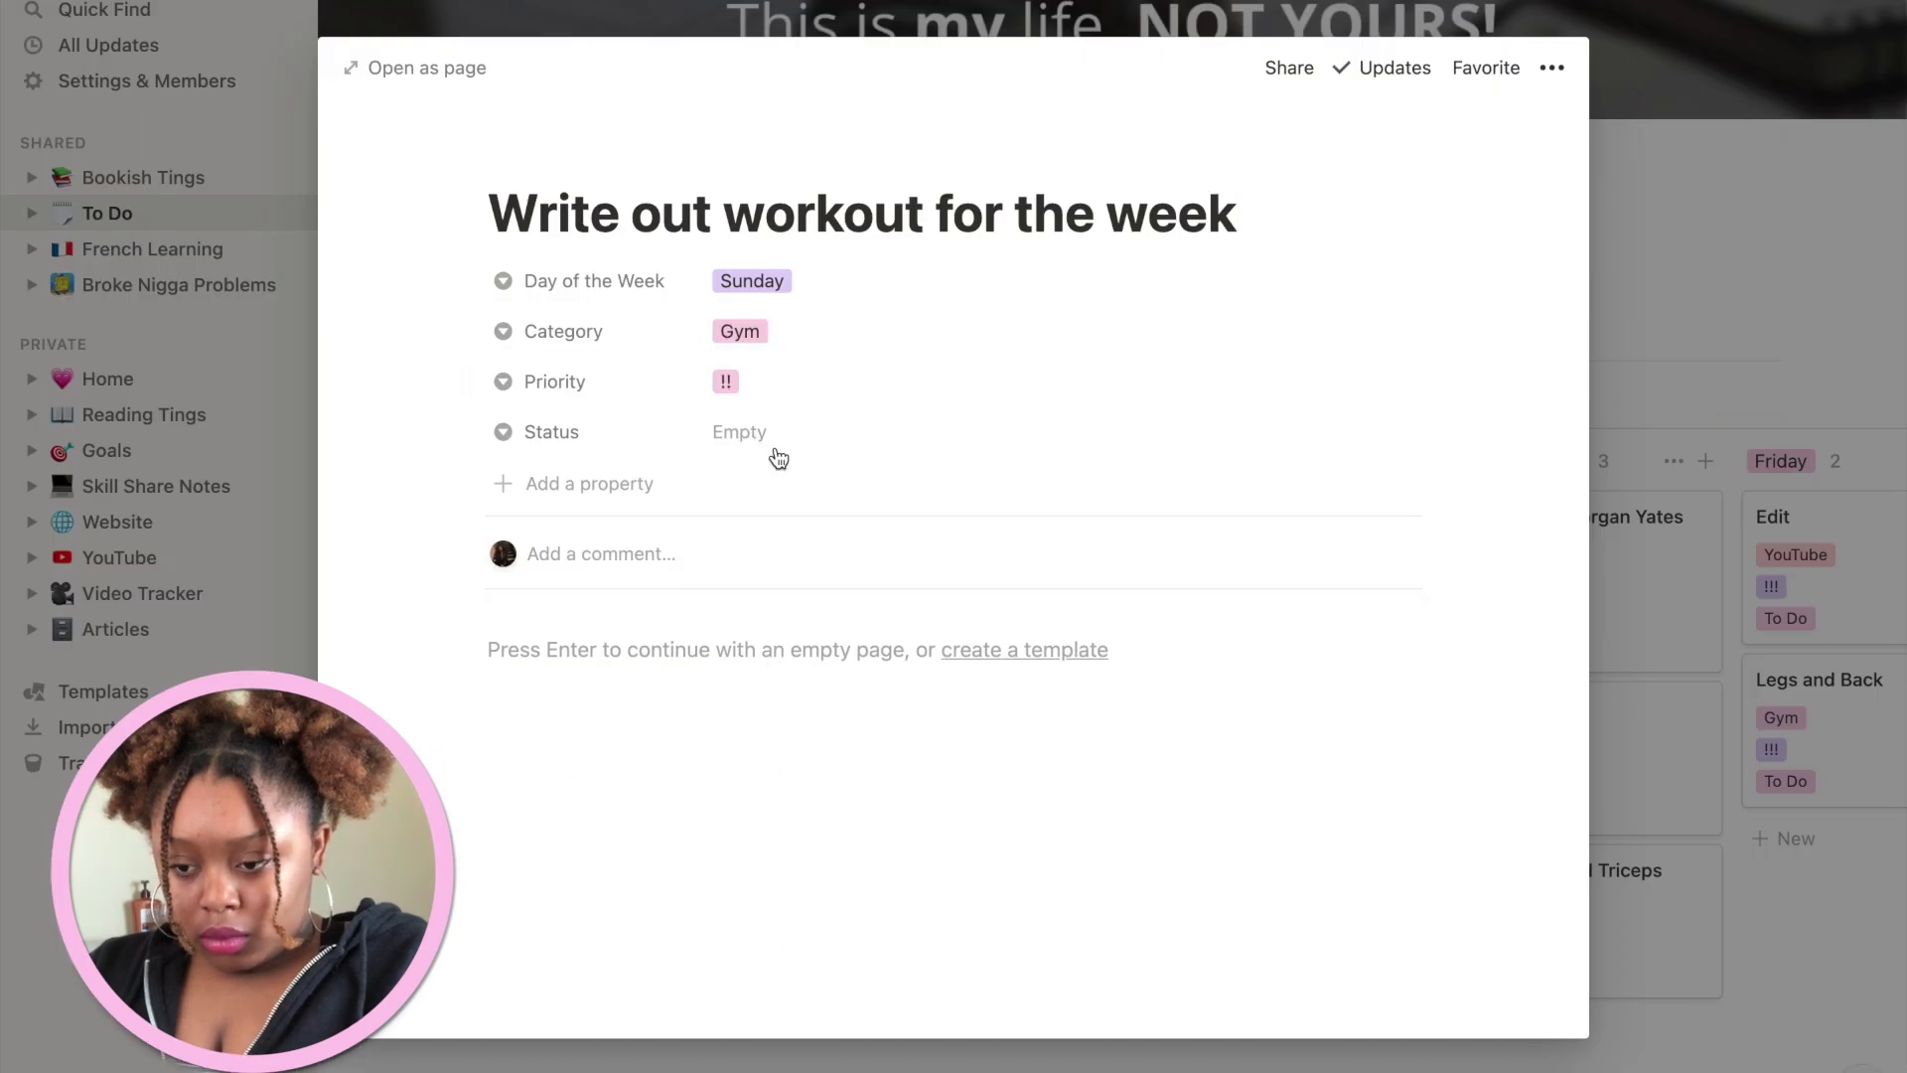
click(755, 431)
click(785, 557)
click(1788, 859)
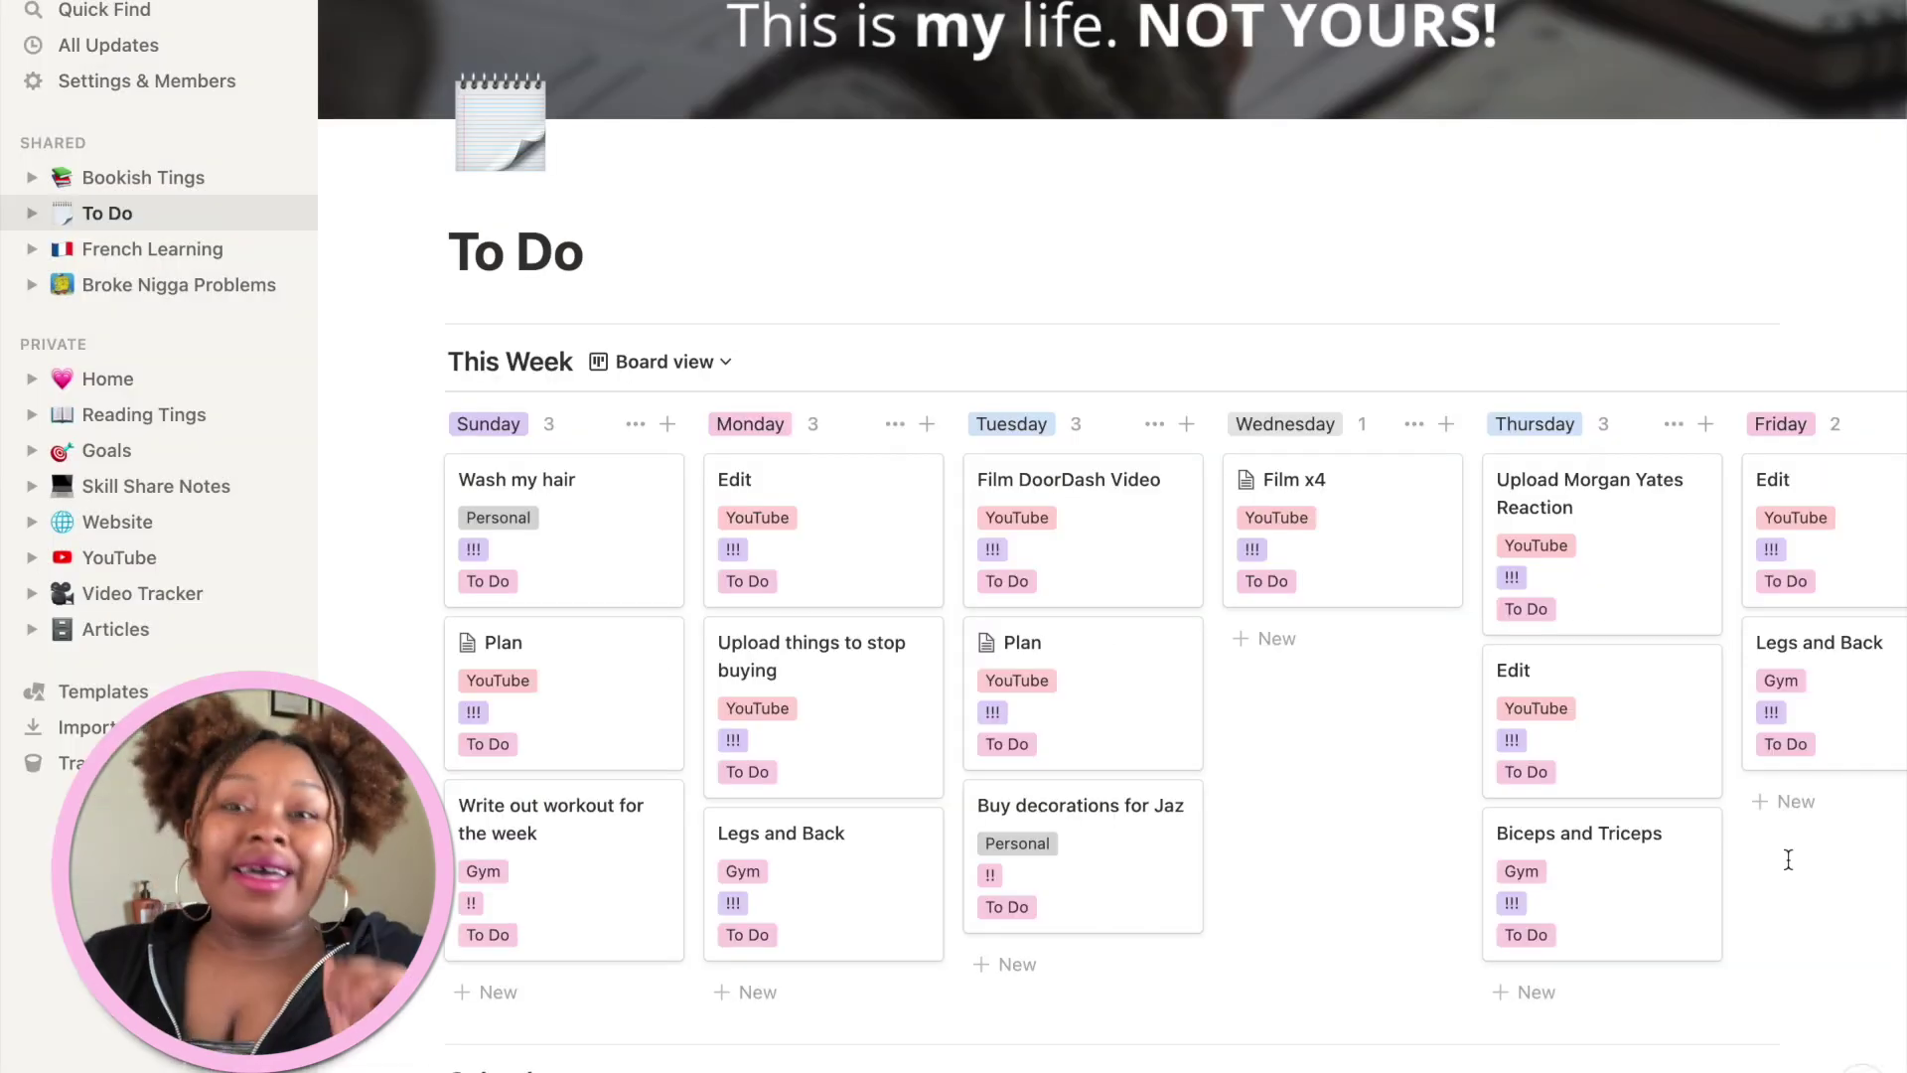
- Review all day columns of the This Week board and compare them with the April 2021 calendar entries
scroll(1788, 859, right, 5)
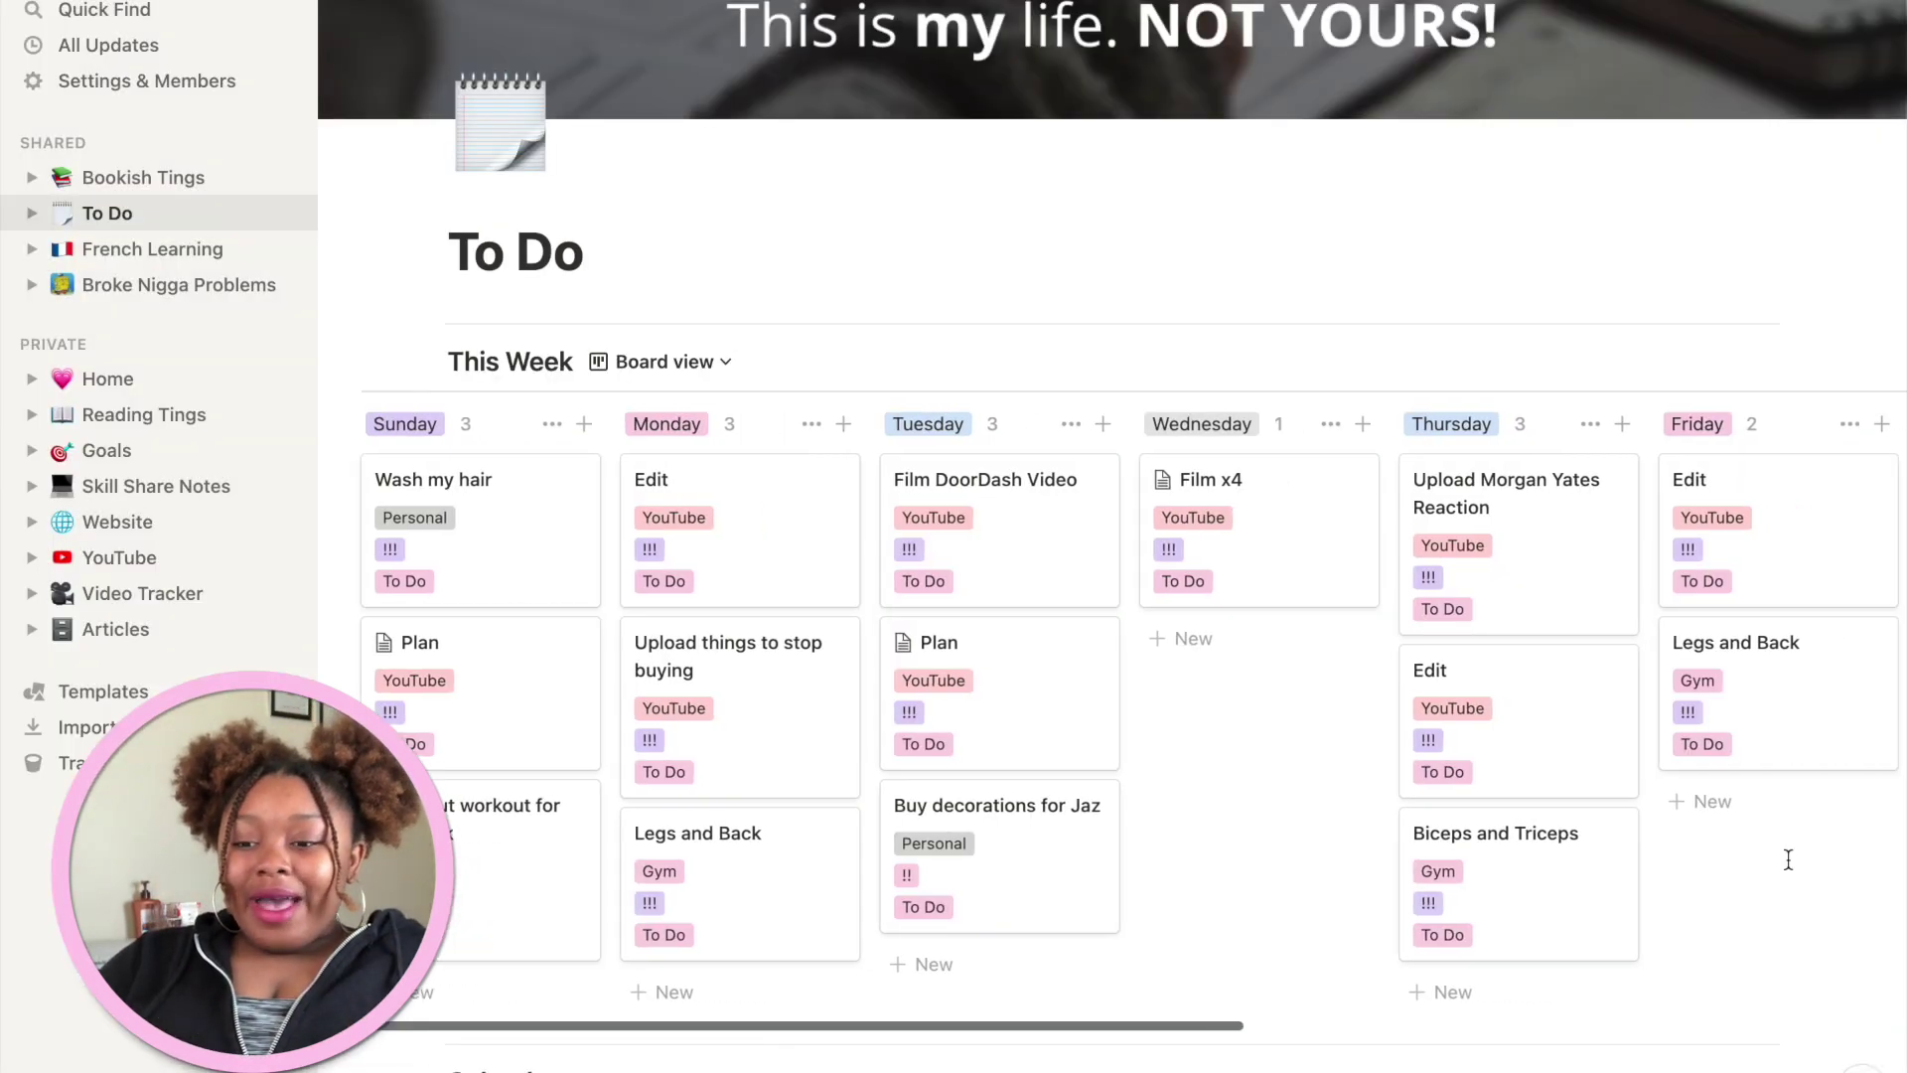
scroll(1788, 859, right, 8)
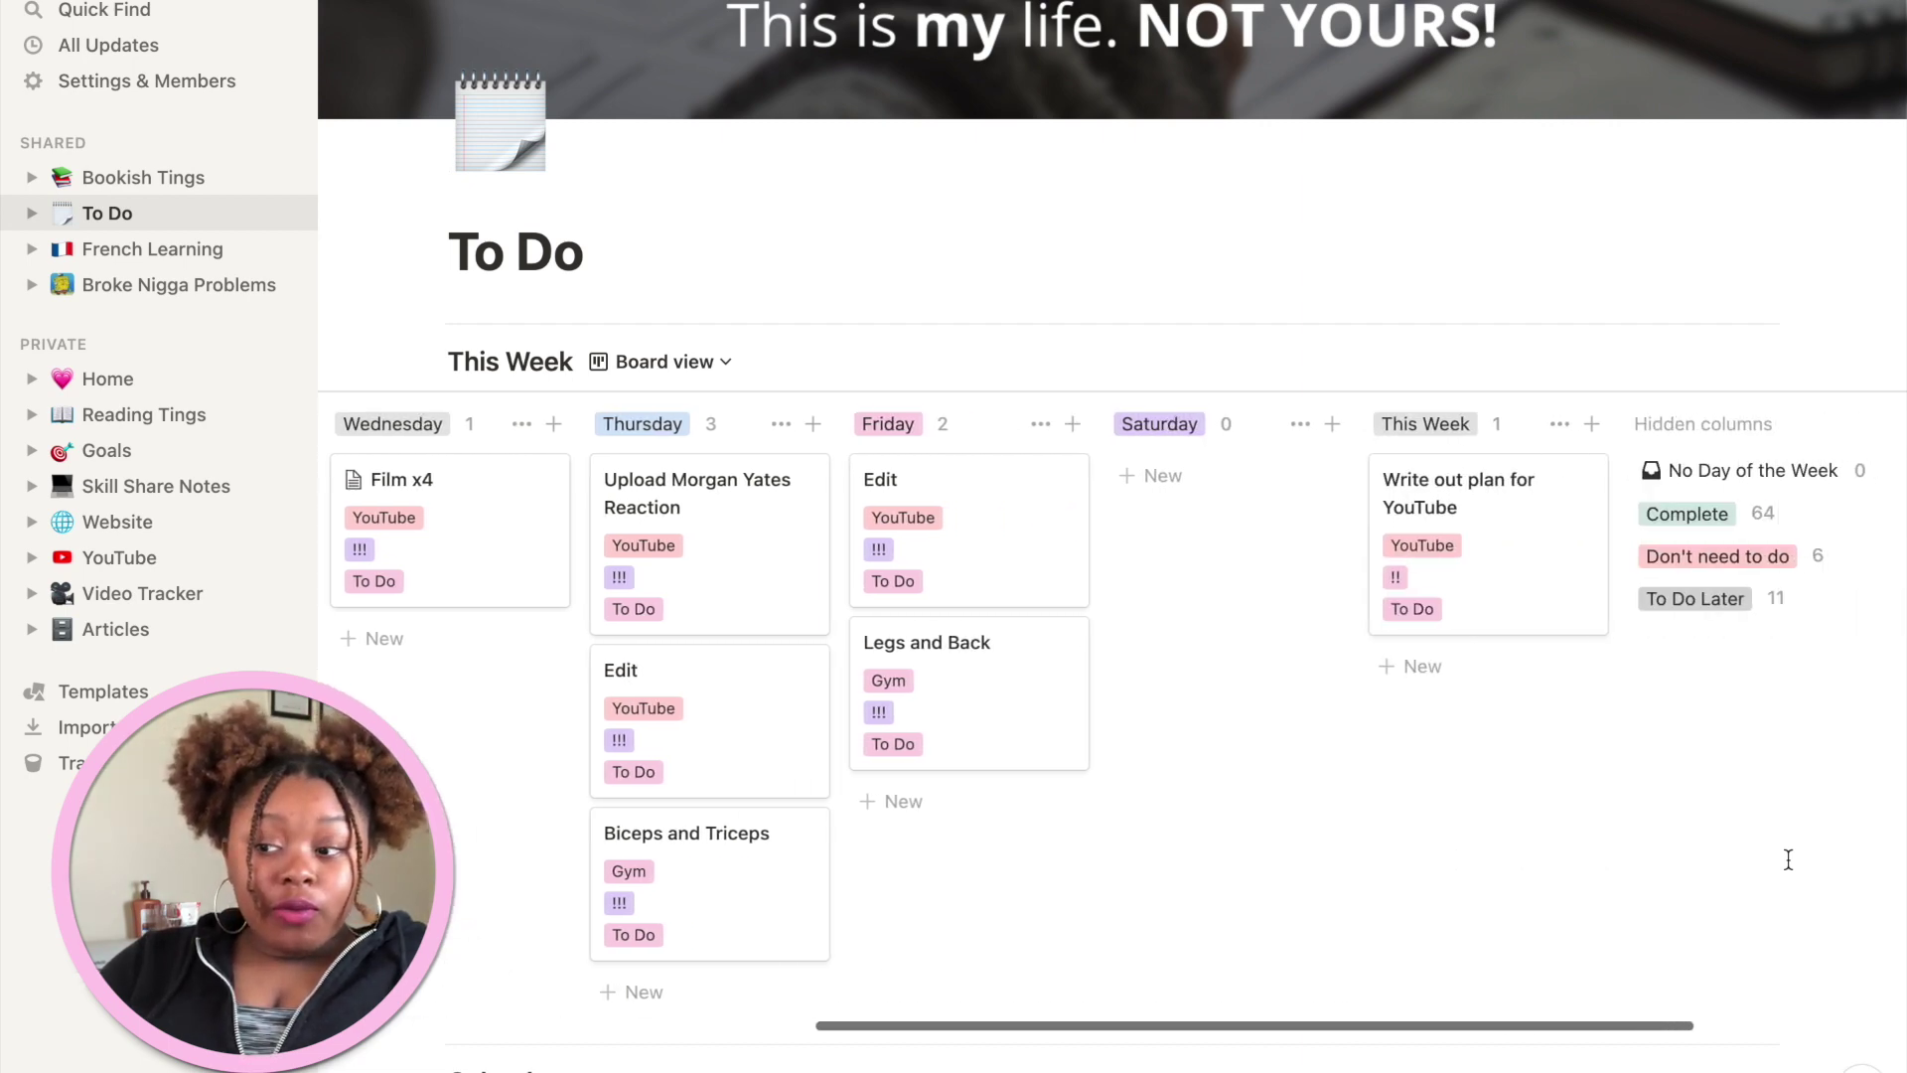
scroll(1788, 860, left, 5)
scroll(1788, 859, left, 7)
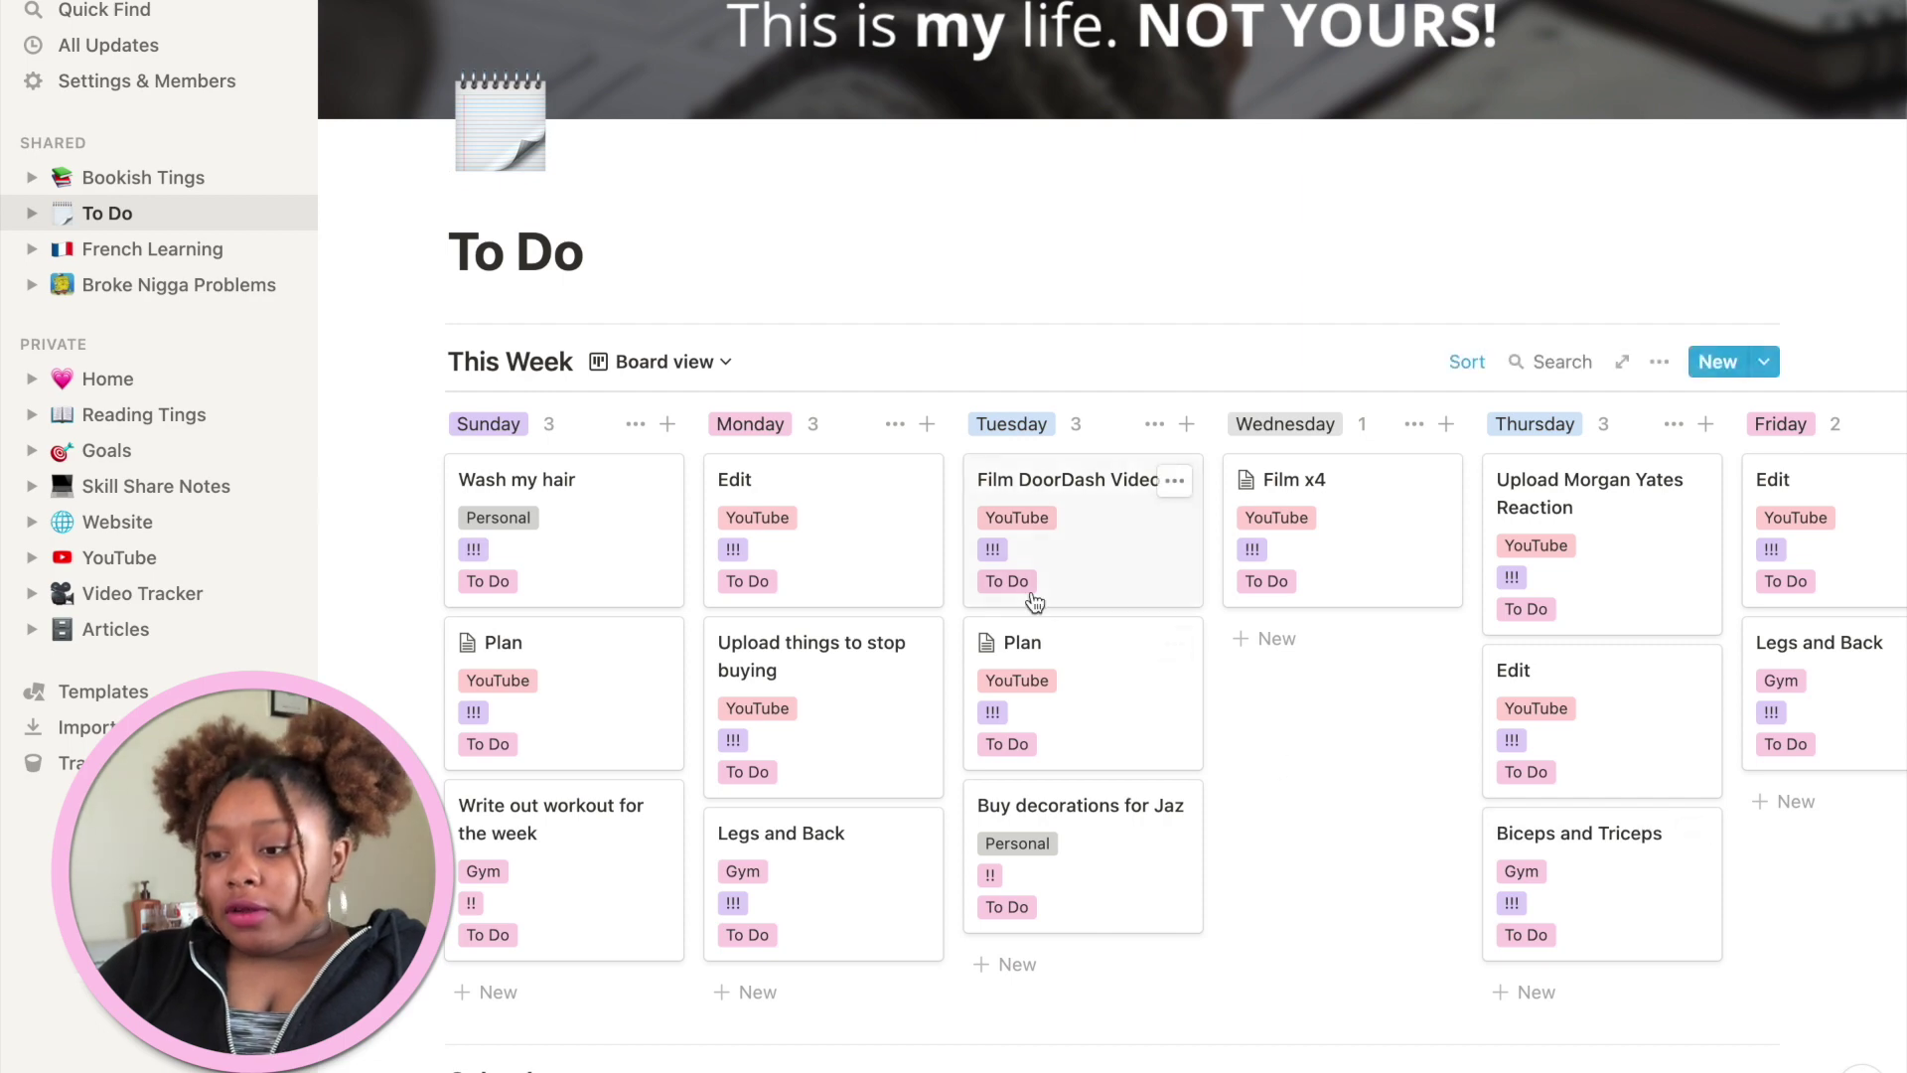
scroll(1283, 656, down, 8)
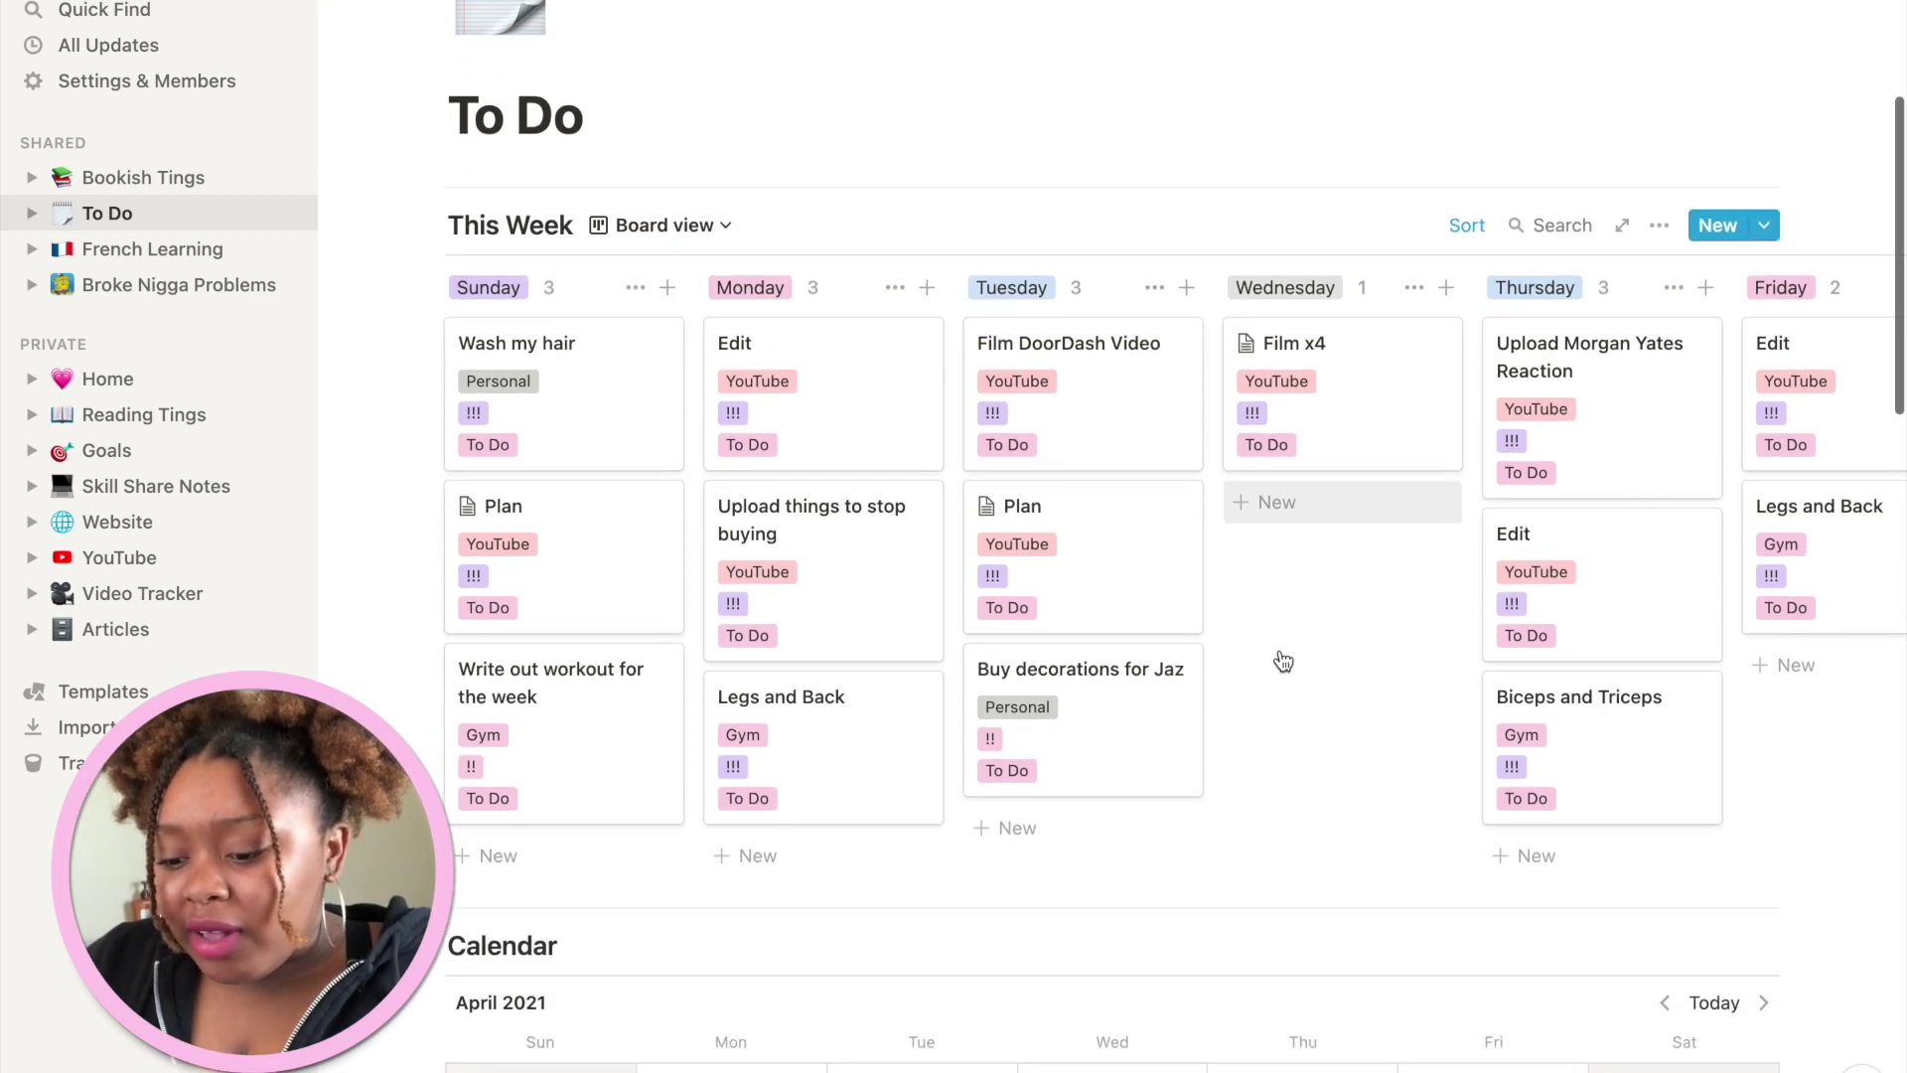
scroll(1279, 652, down, 2)
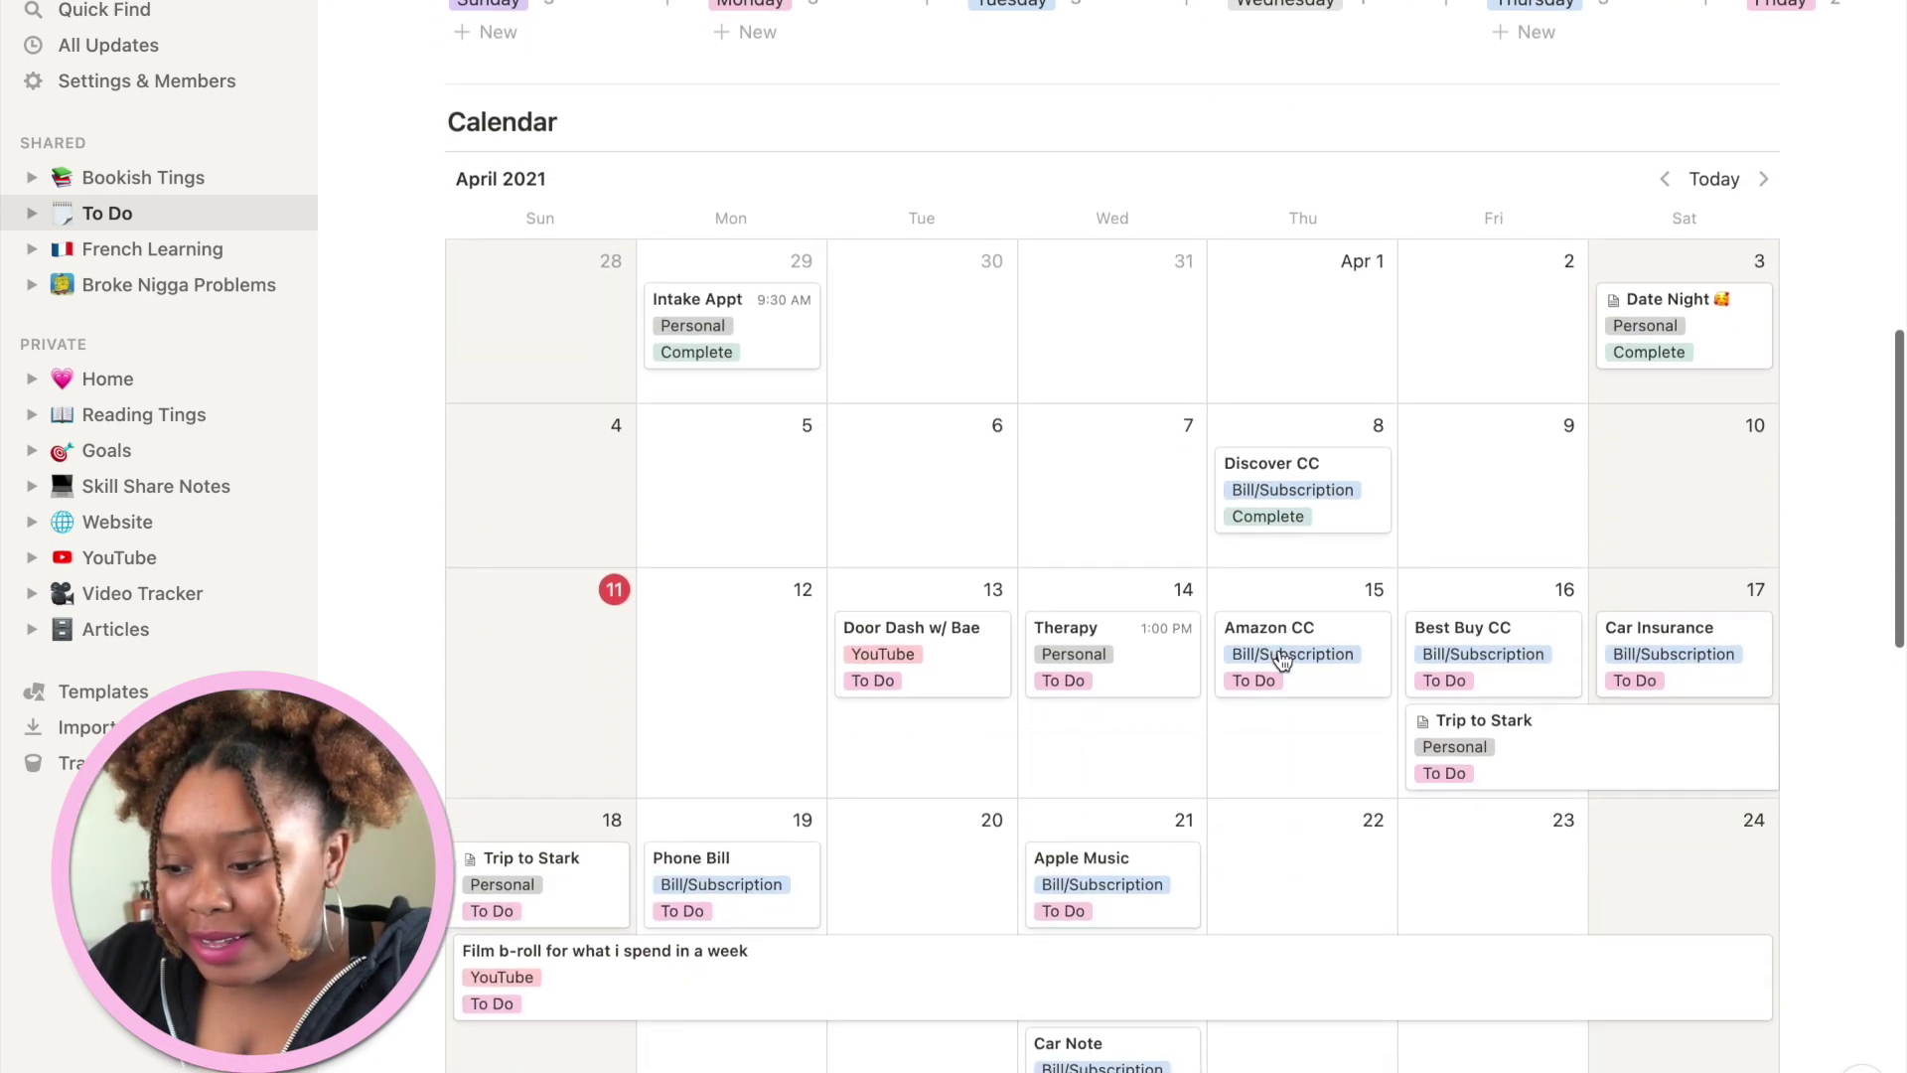
scroll(1279, 651, up, 1)
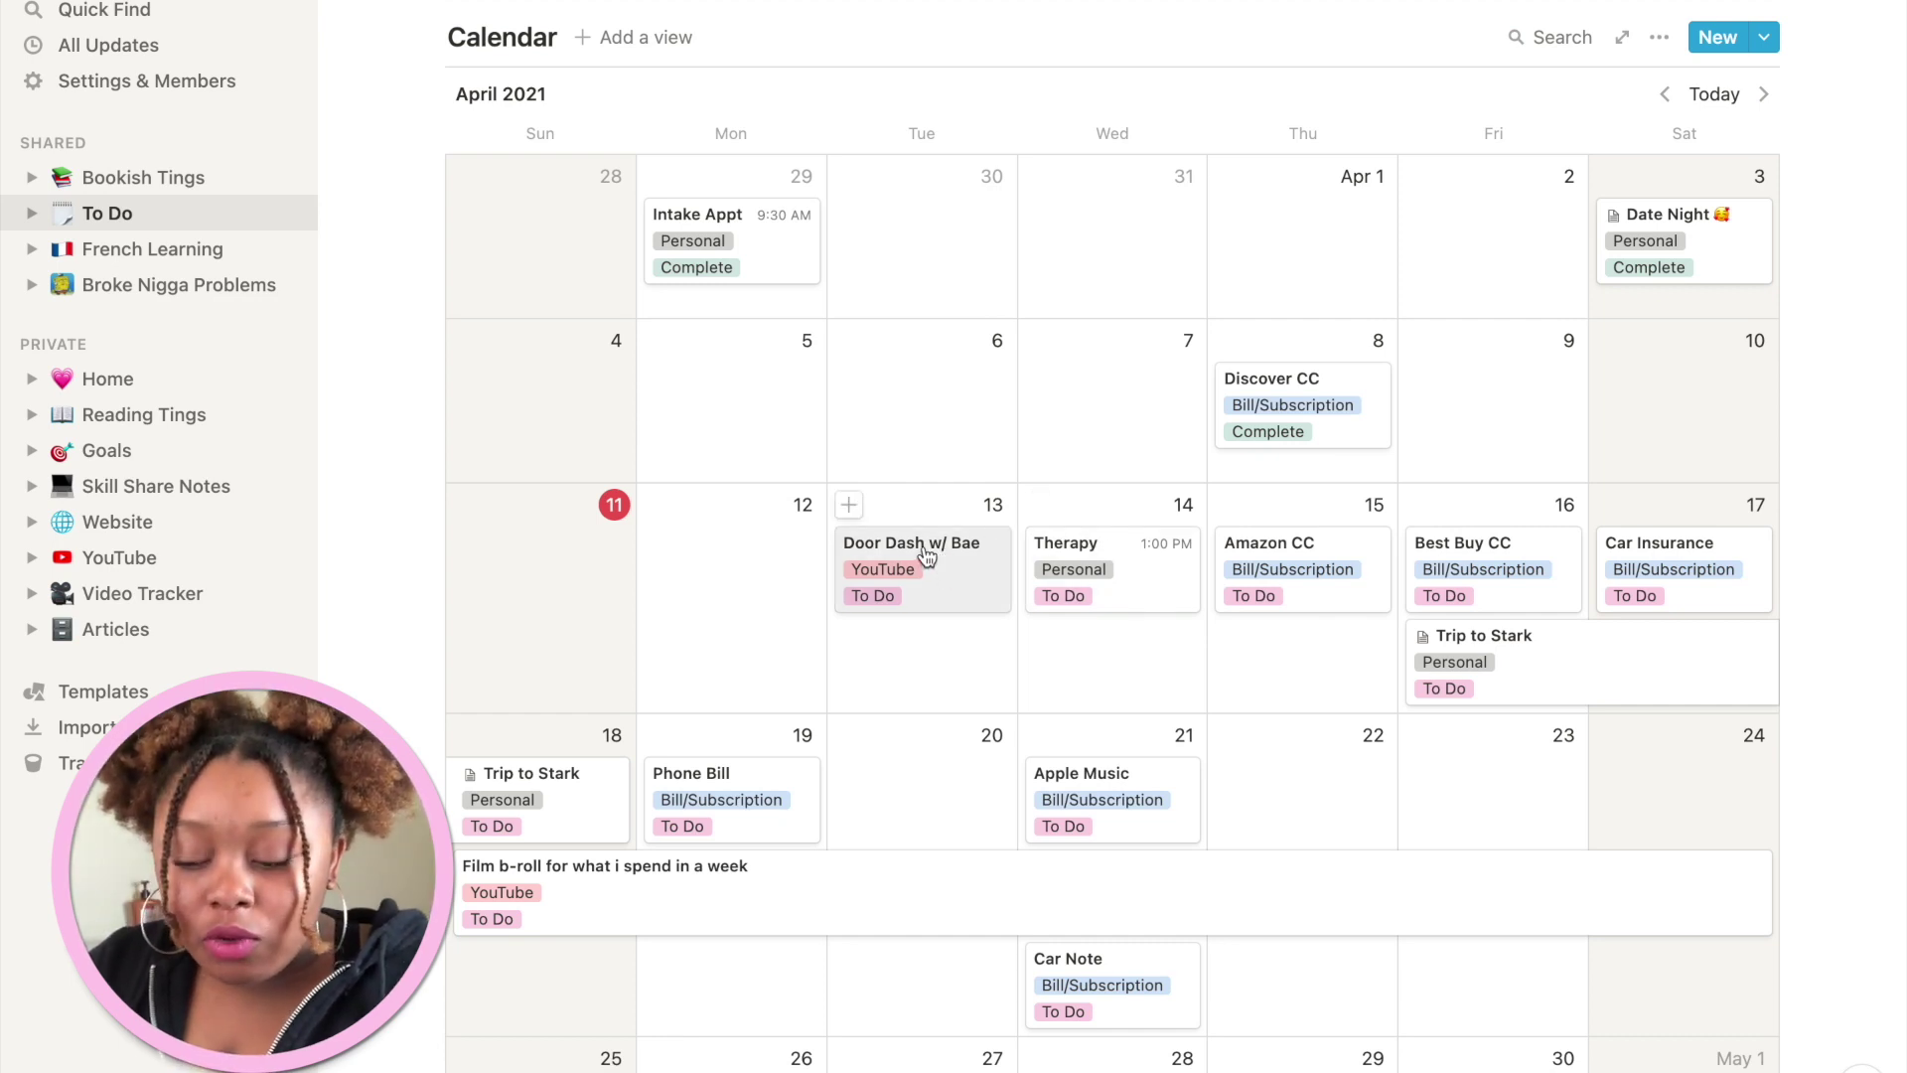
- Delete Tuesday's "Film DoorDash Video" card from the This Week board
scroll(947, 556, up, 8)
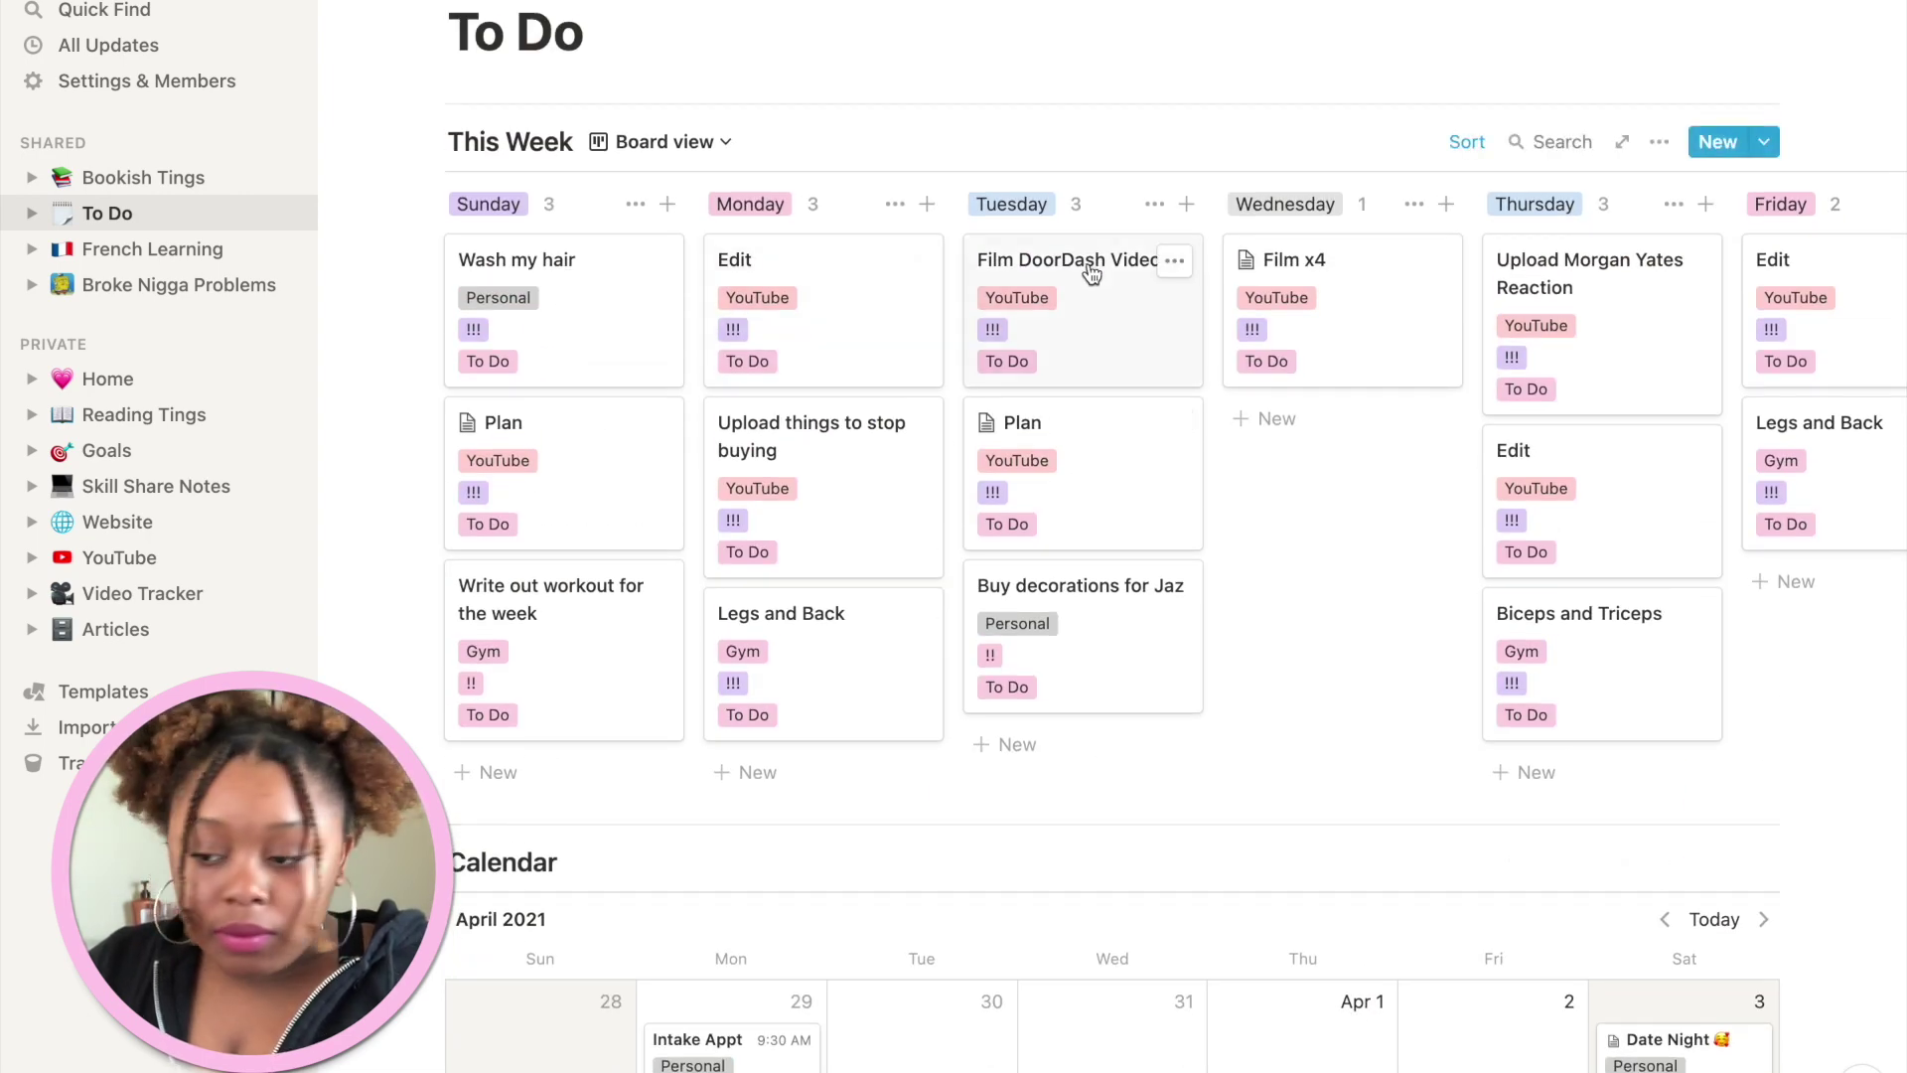
click(1174, 260)
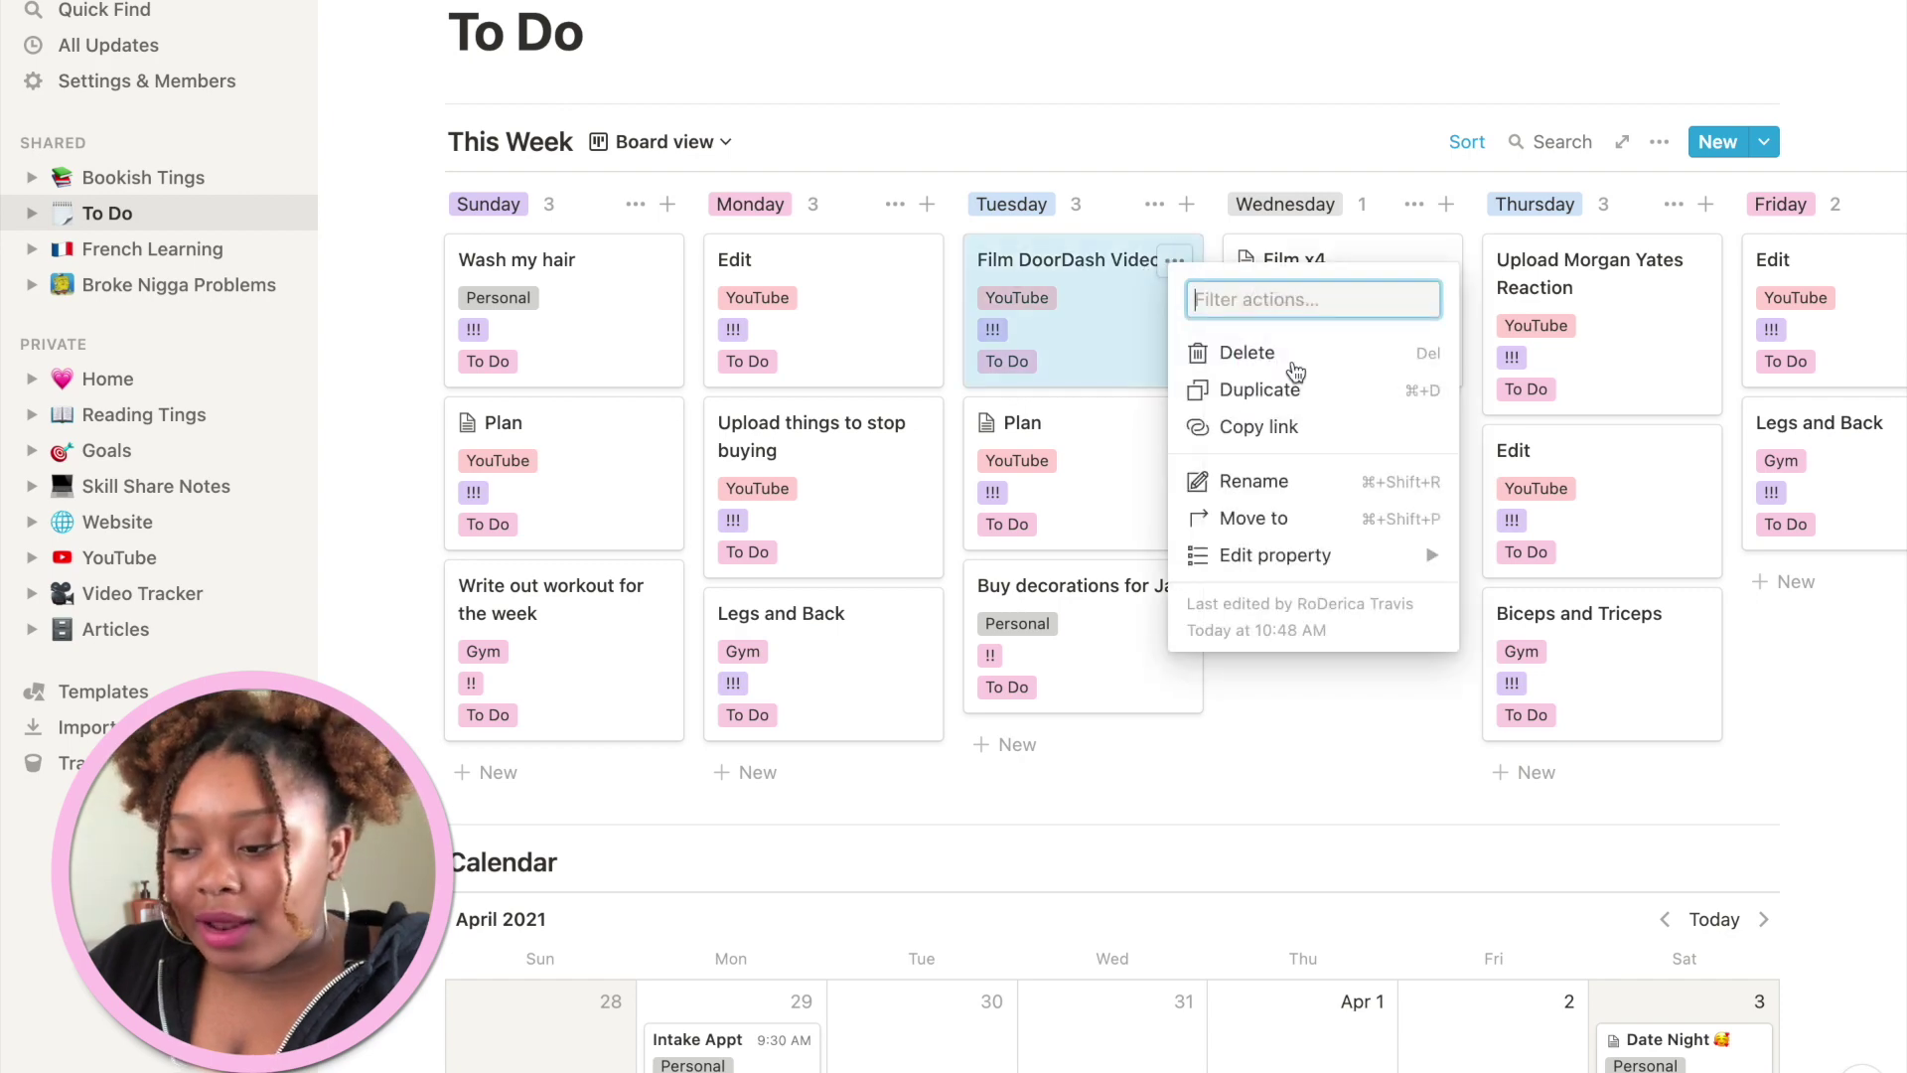
click(1299, 351)
- Look over the April 2021 calendar, the Master To Do table and the April 4-10 Habit Tracker
scroll(1261, 563, down, 4)
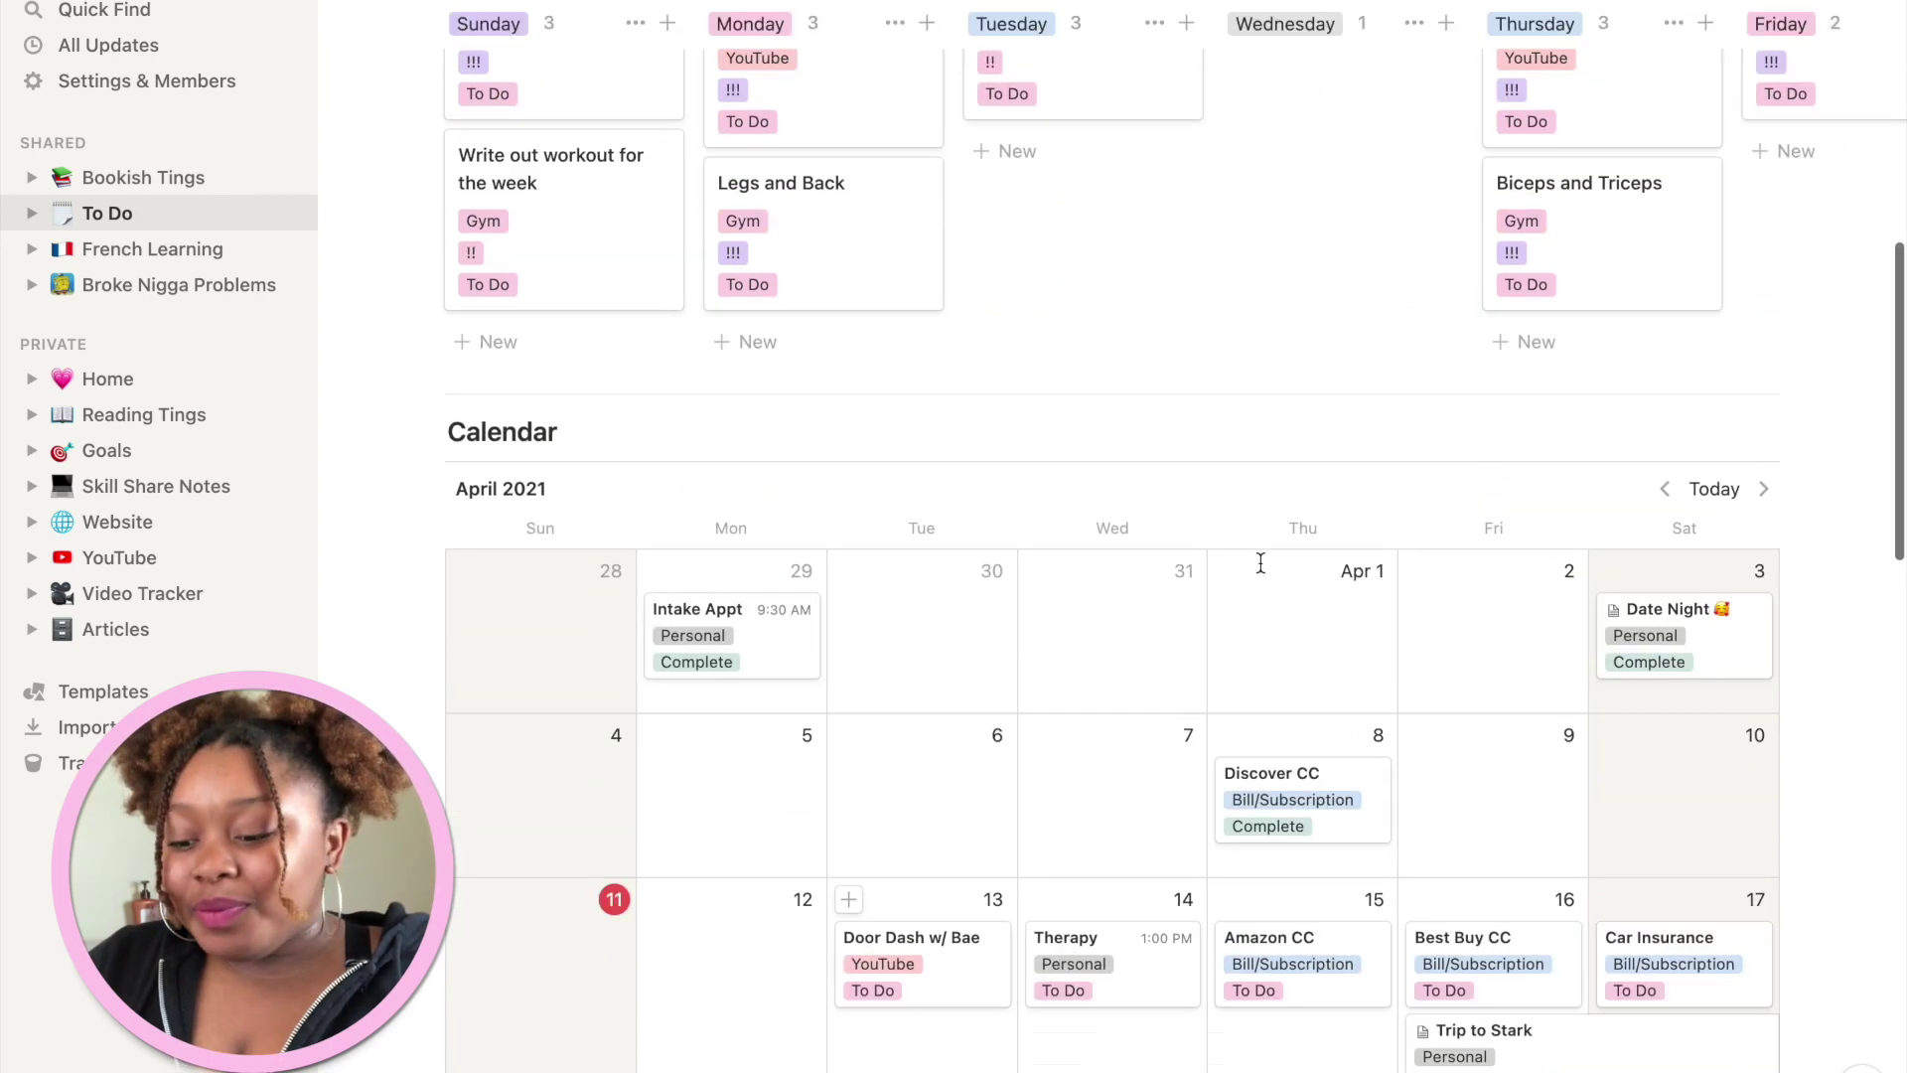
scroll(1261, 563, down, 5)
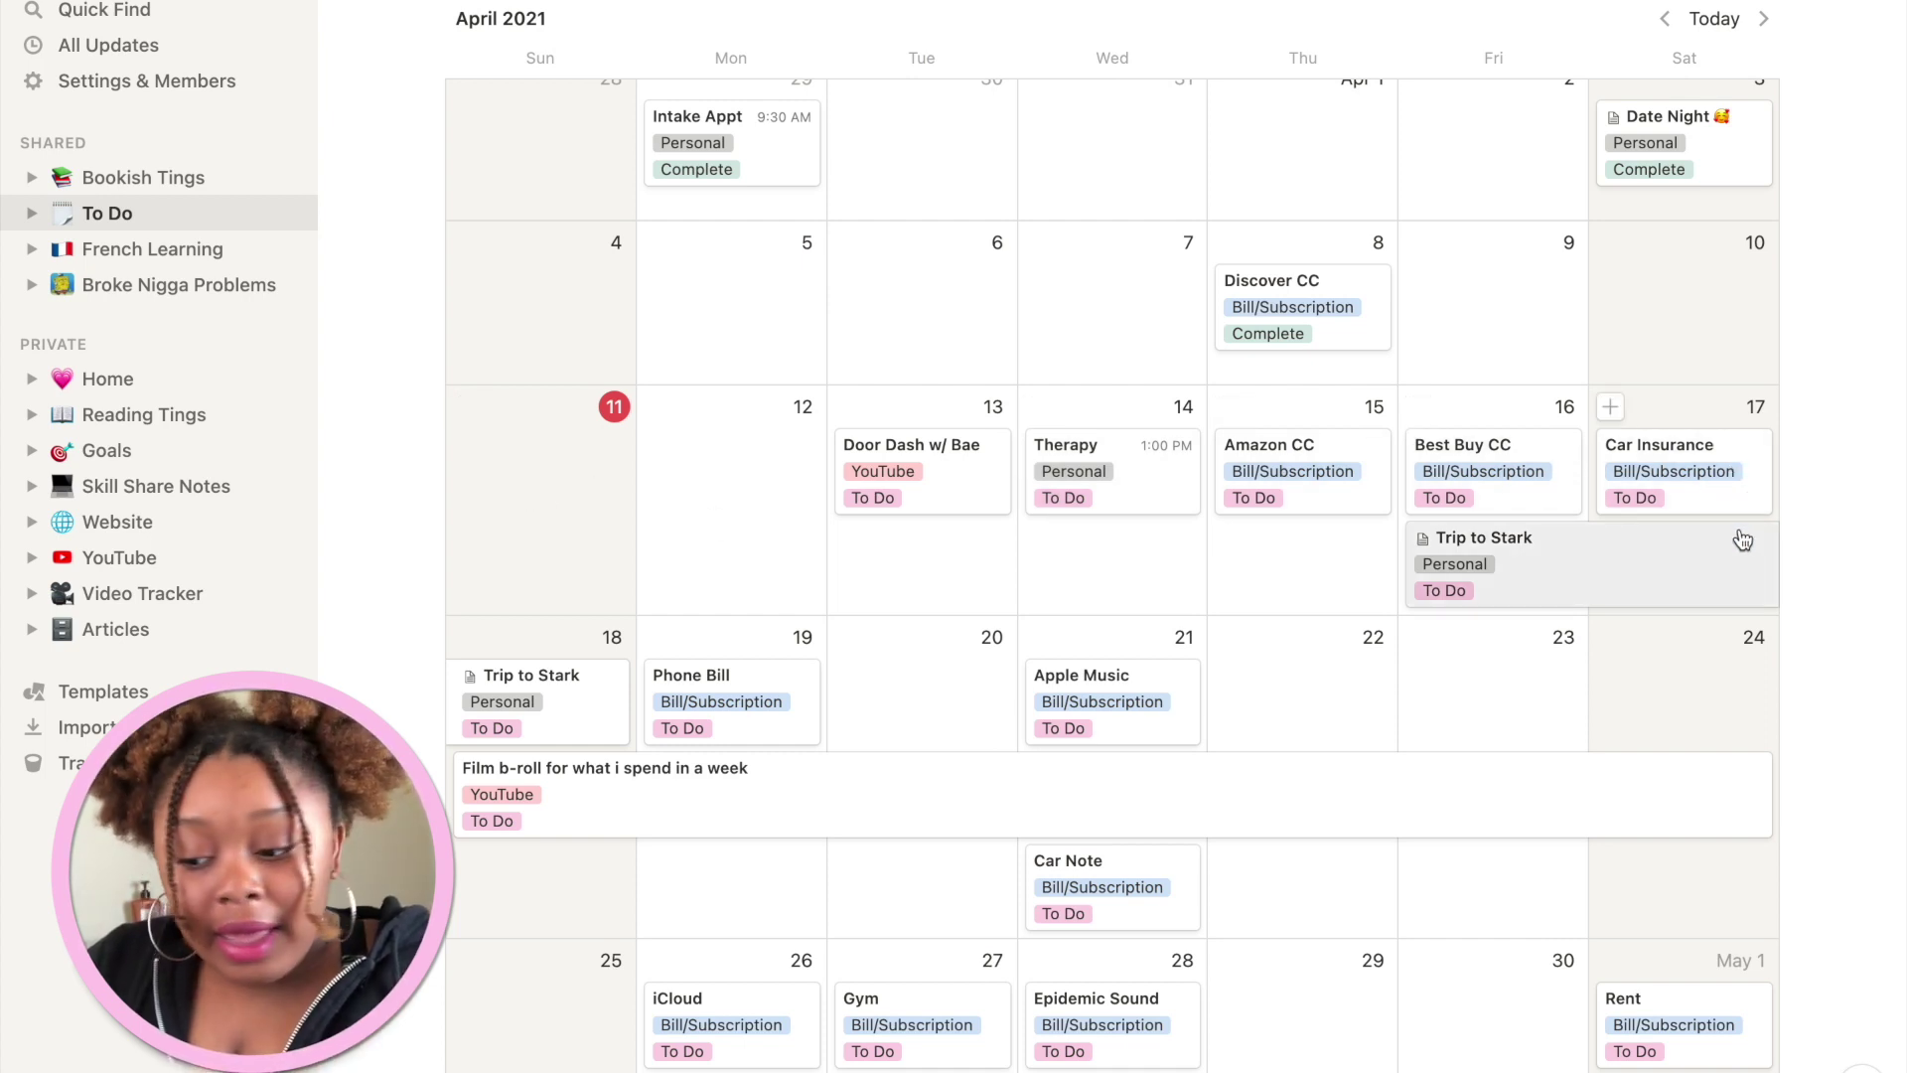
scroll(1744, 540, down, 10)
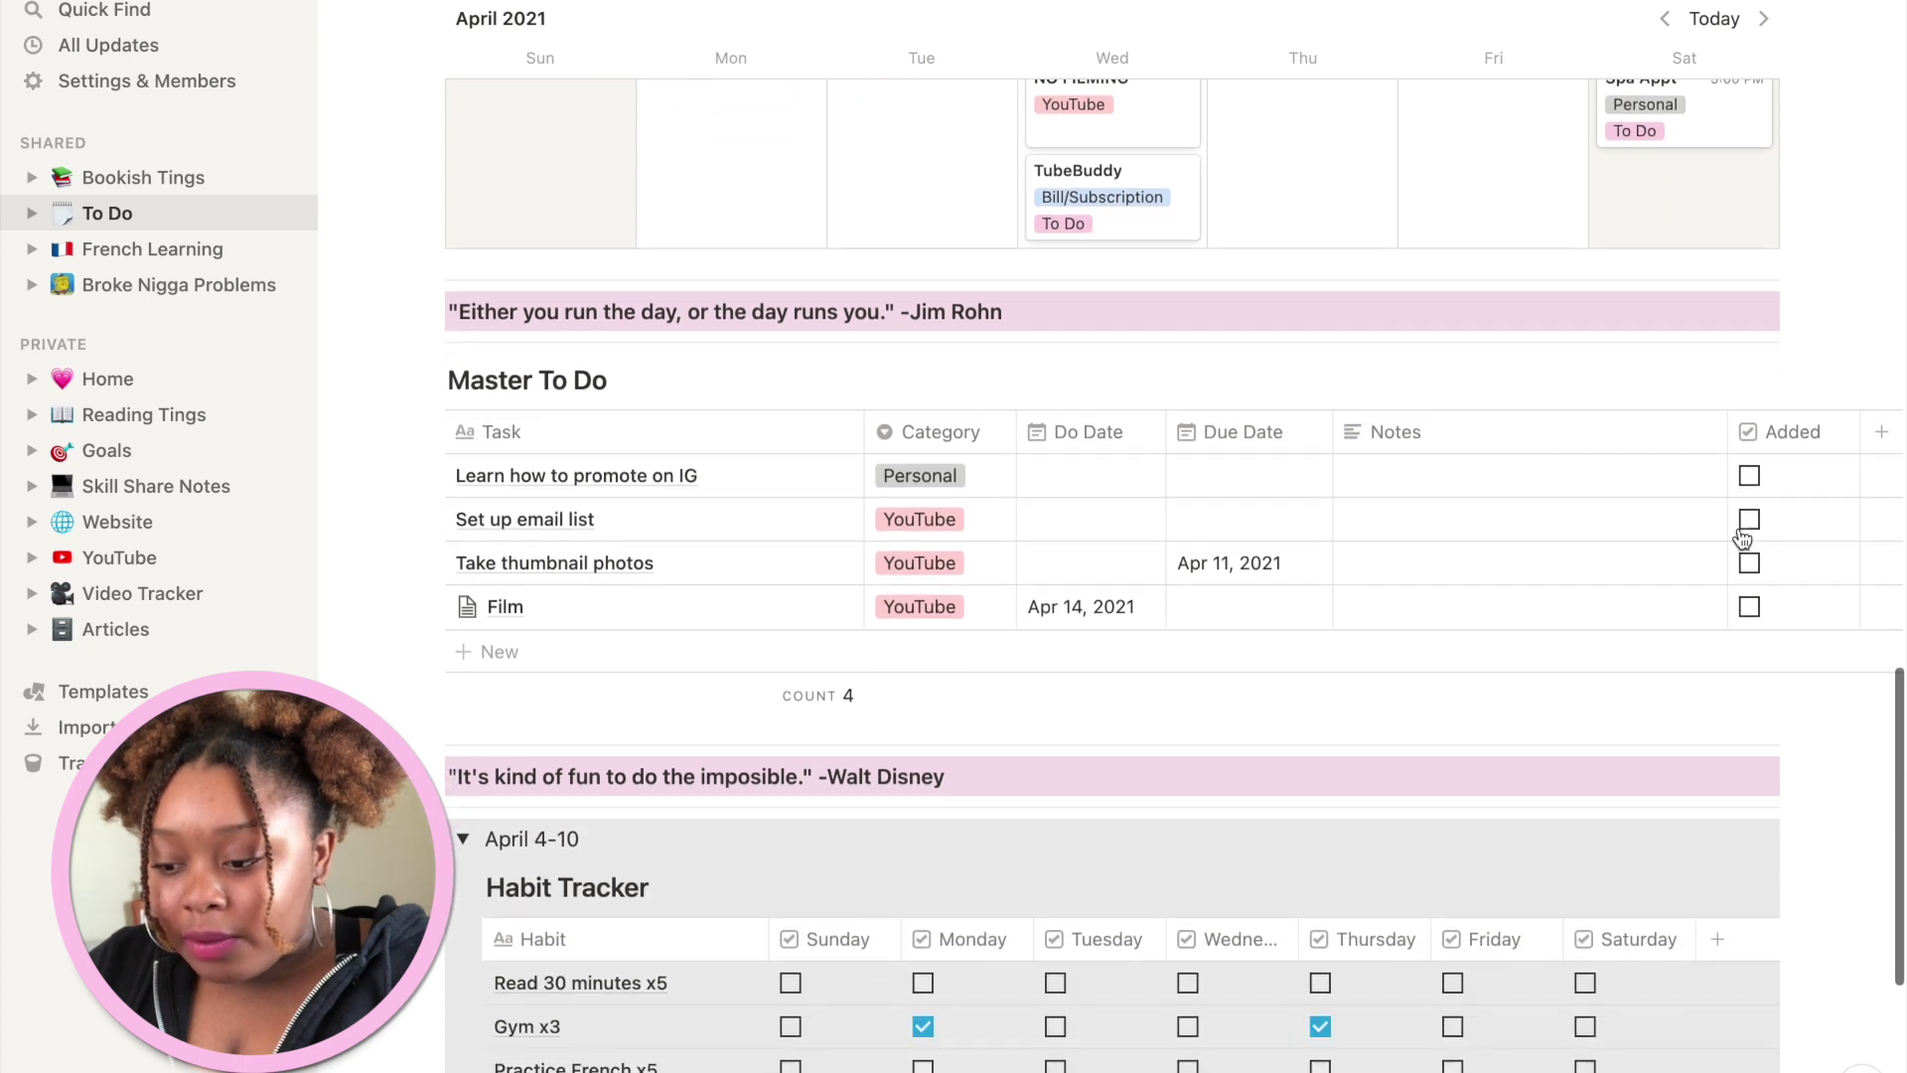
scroll(1743, 540, down, 3)
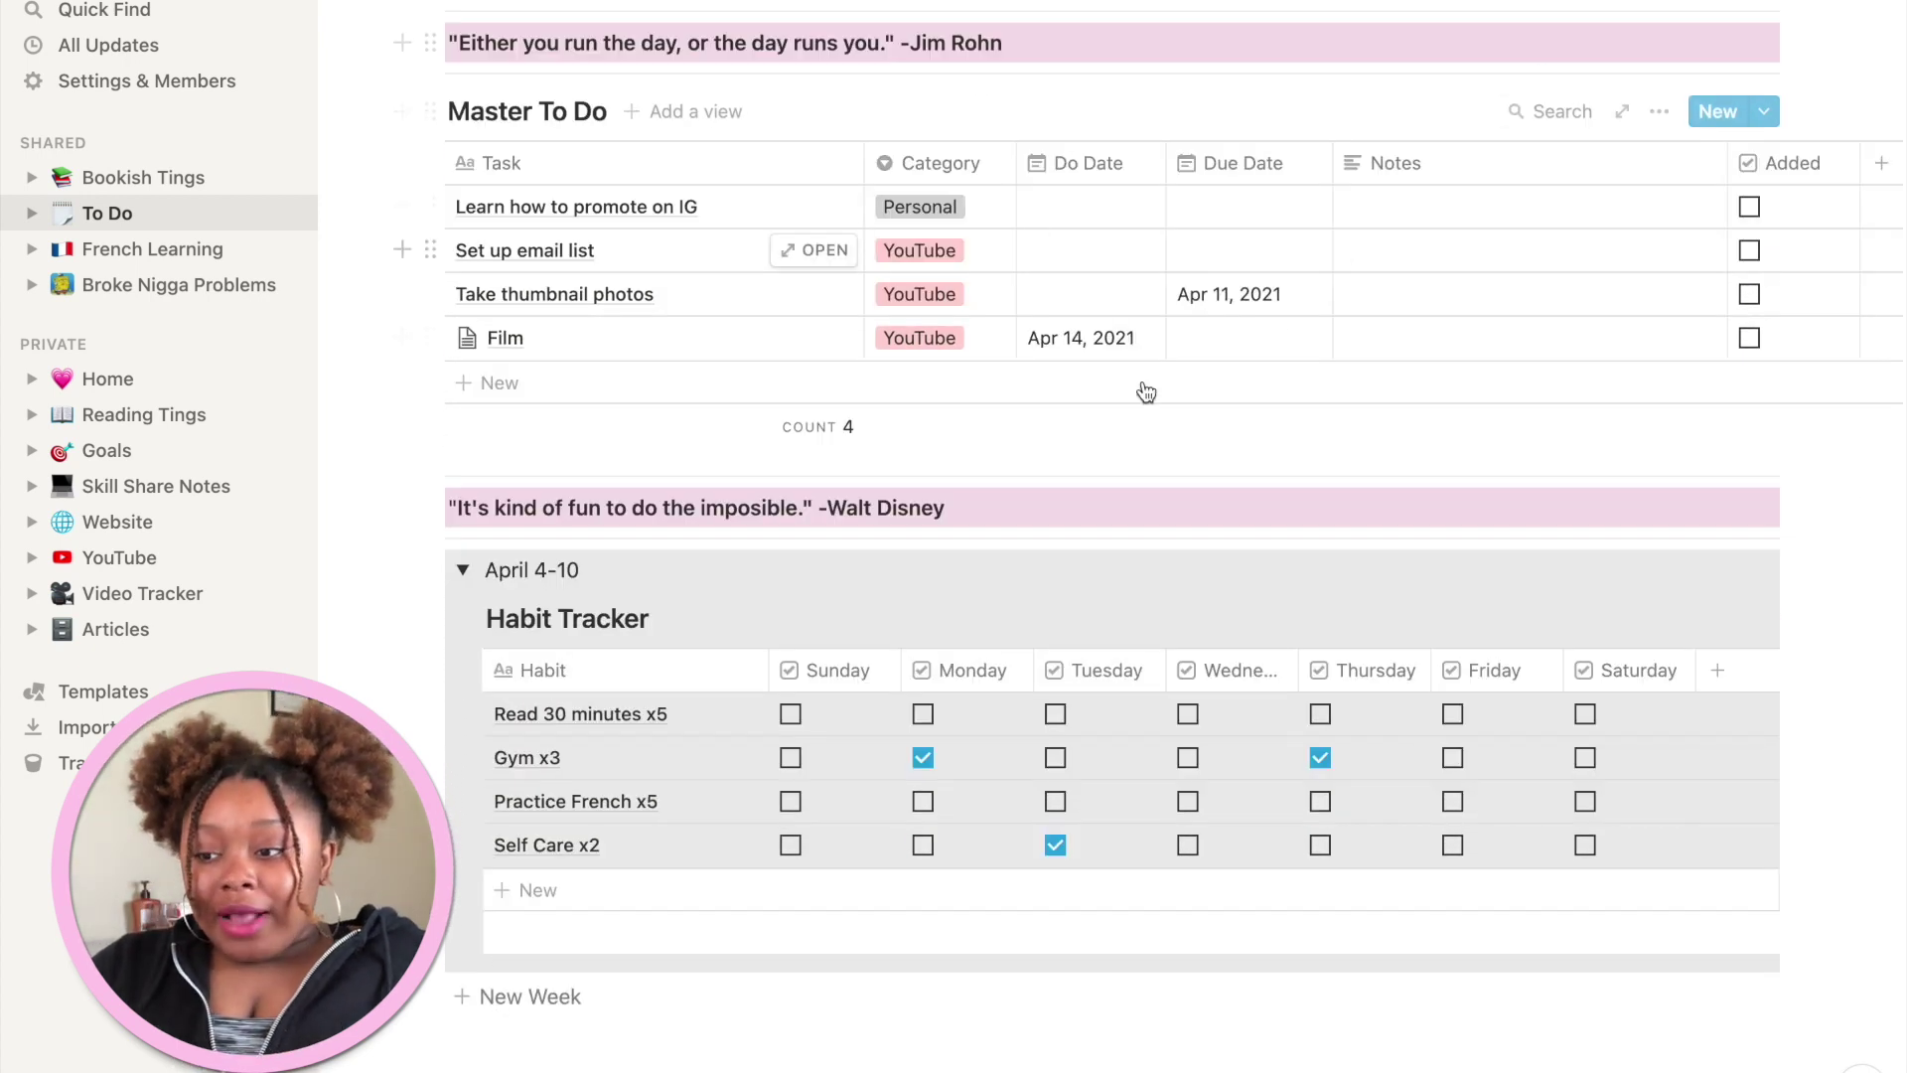
mouse_move(695, 441)
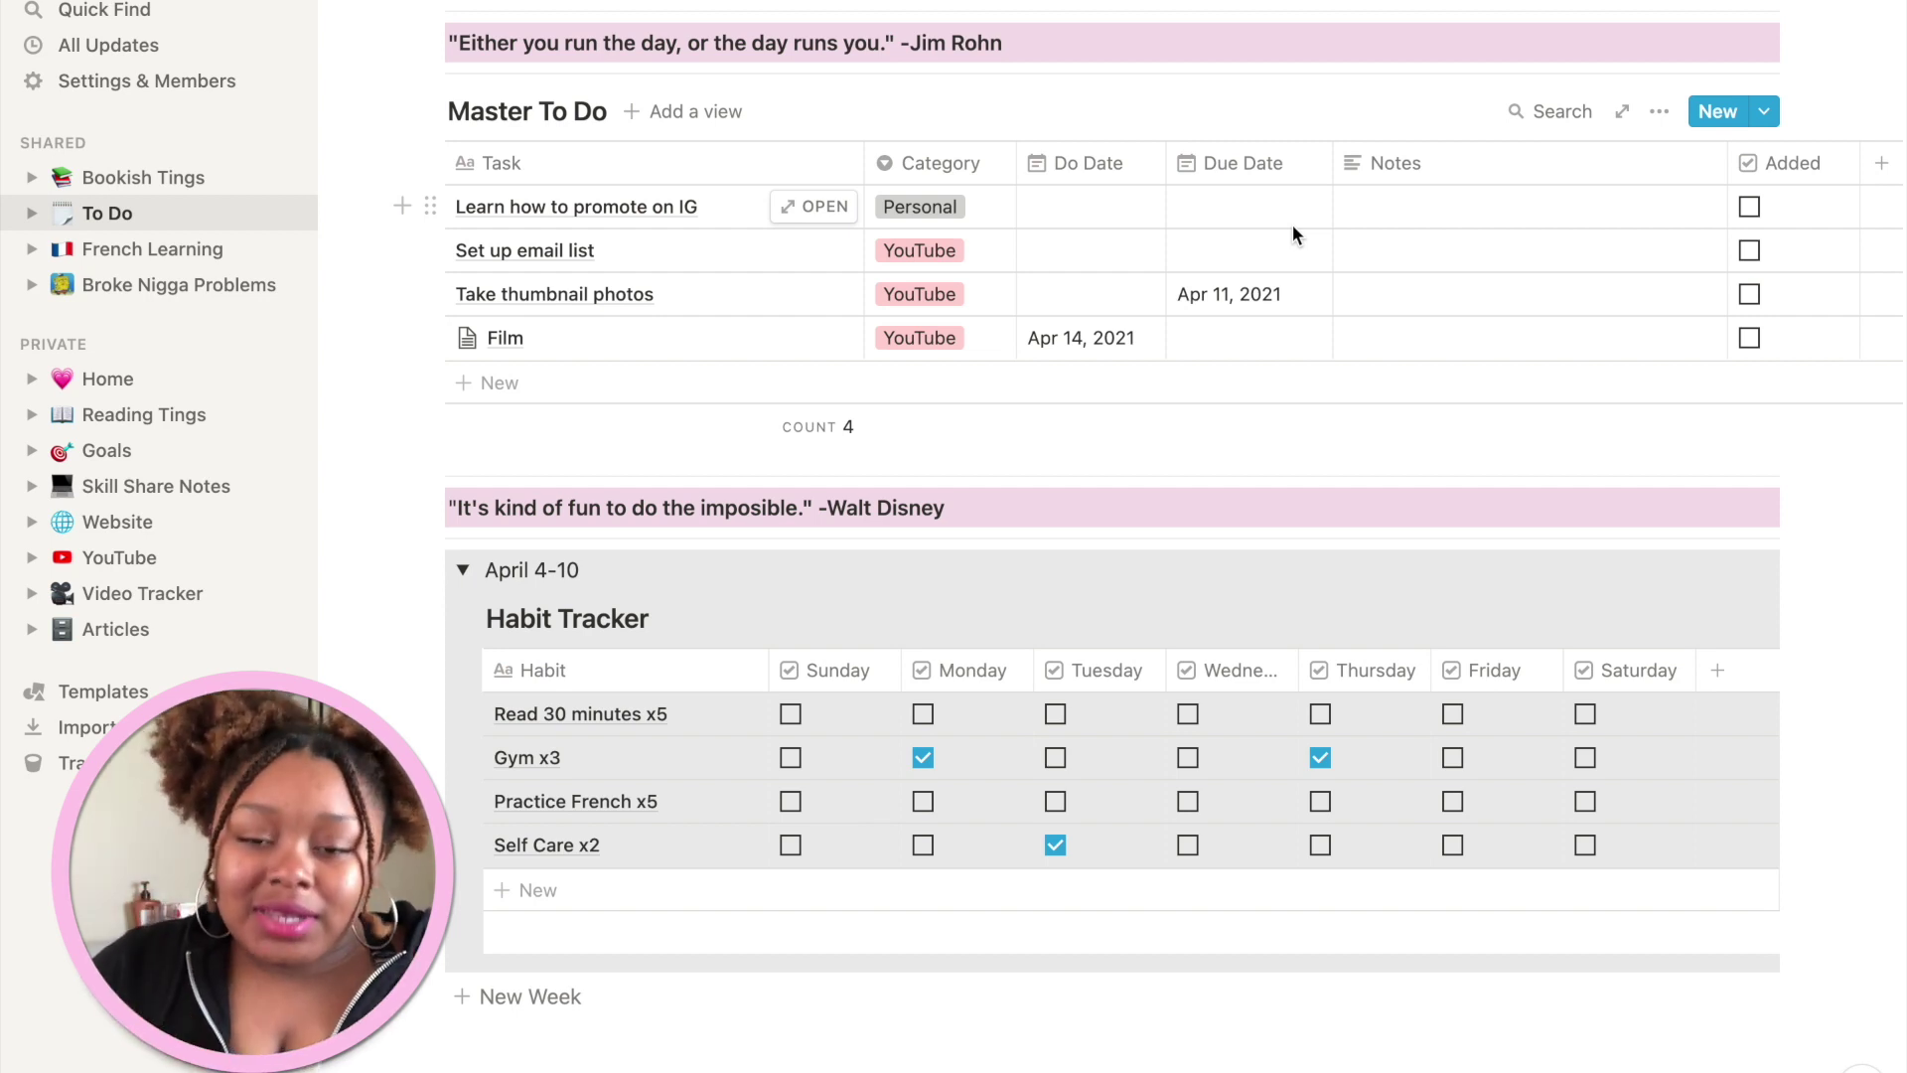
scroll(1357, 367, down, 3)
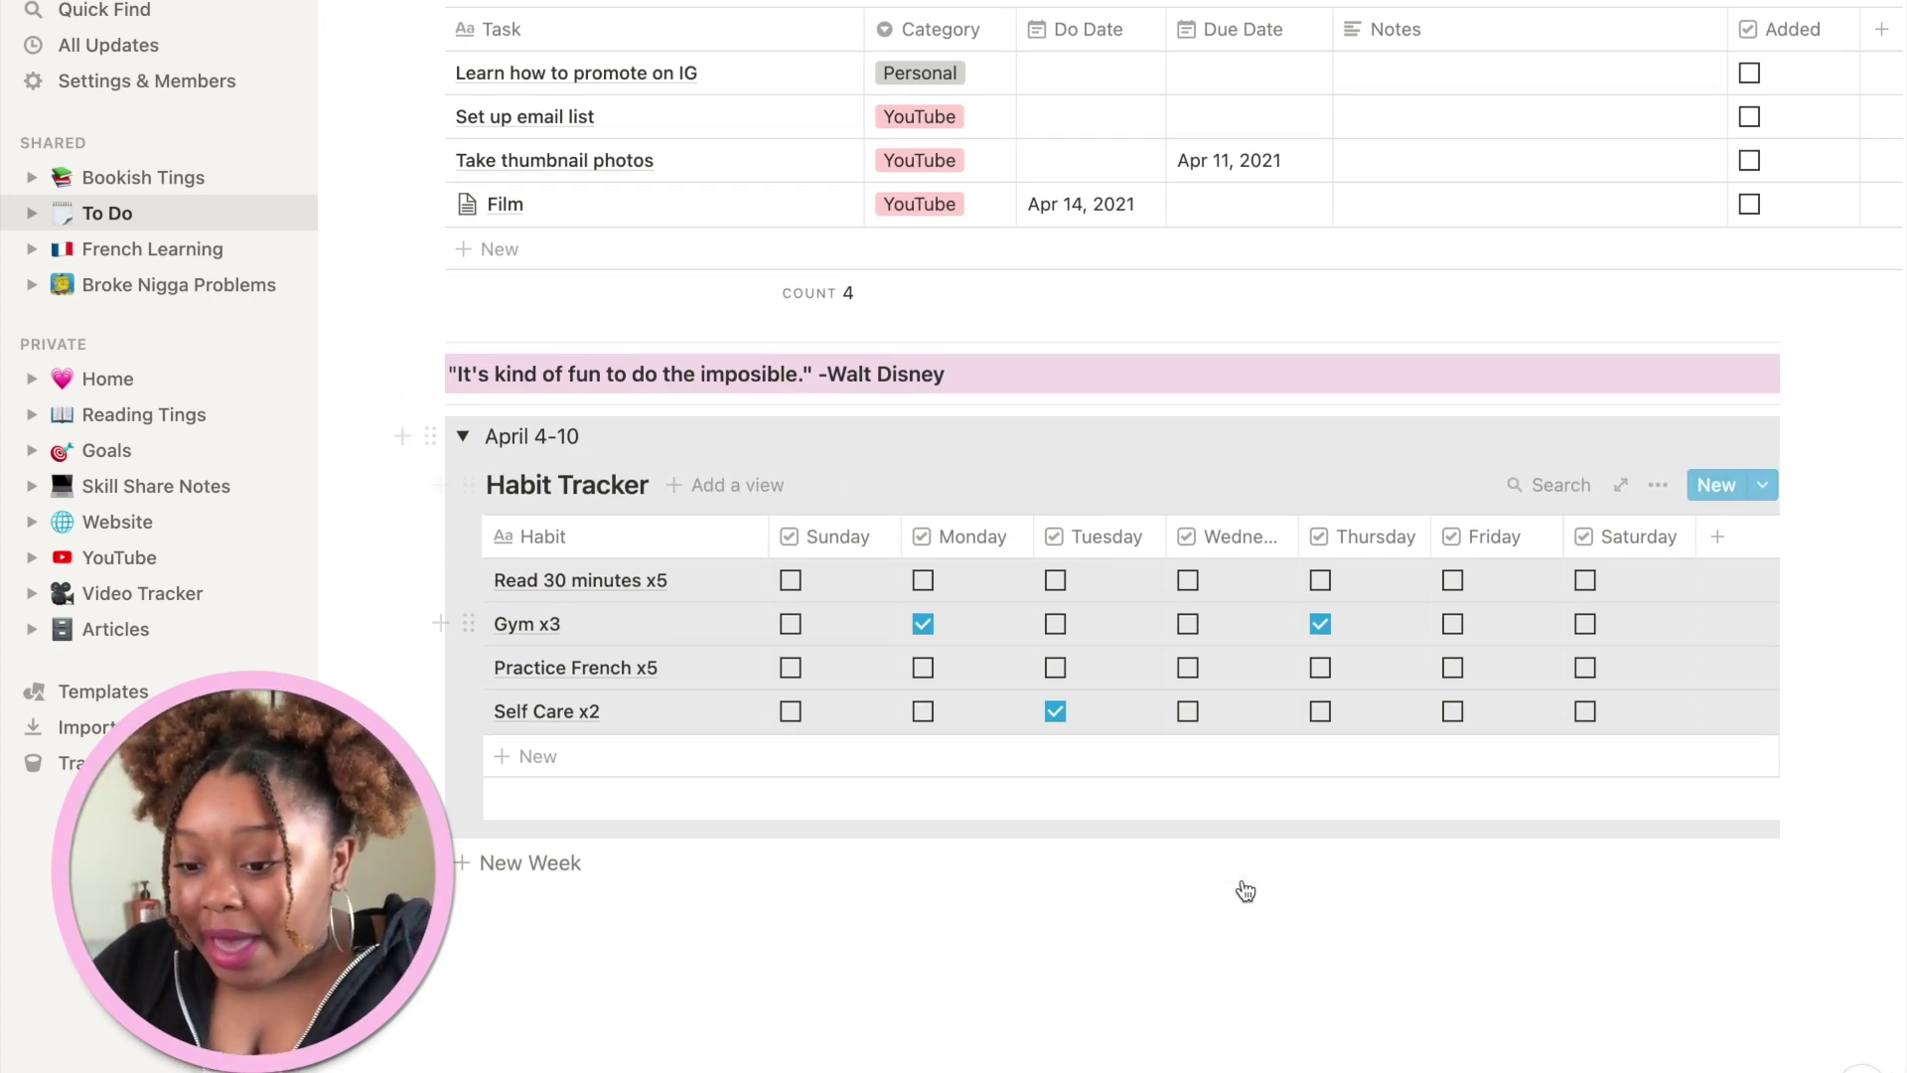
- Collapse the April 4-10 week and add an expanded new week titled "April 11-17" below it
click(462, 436)
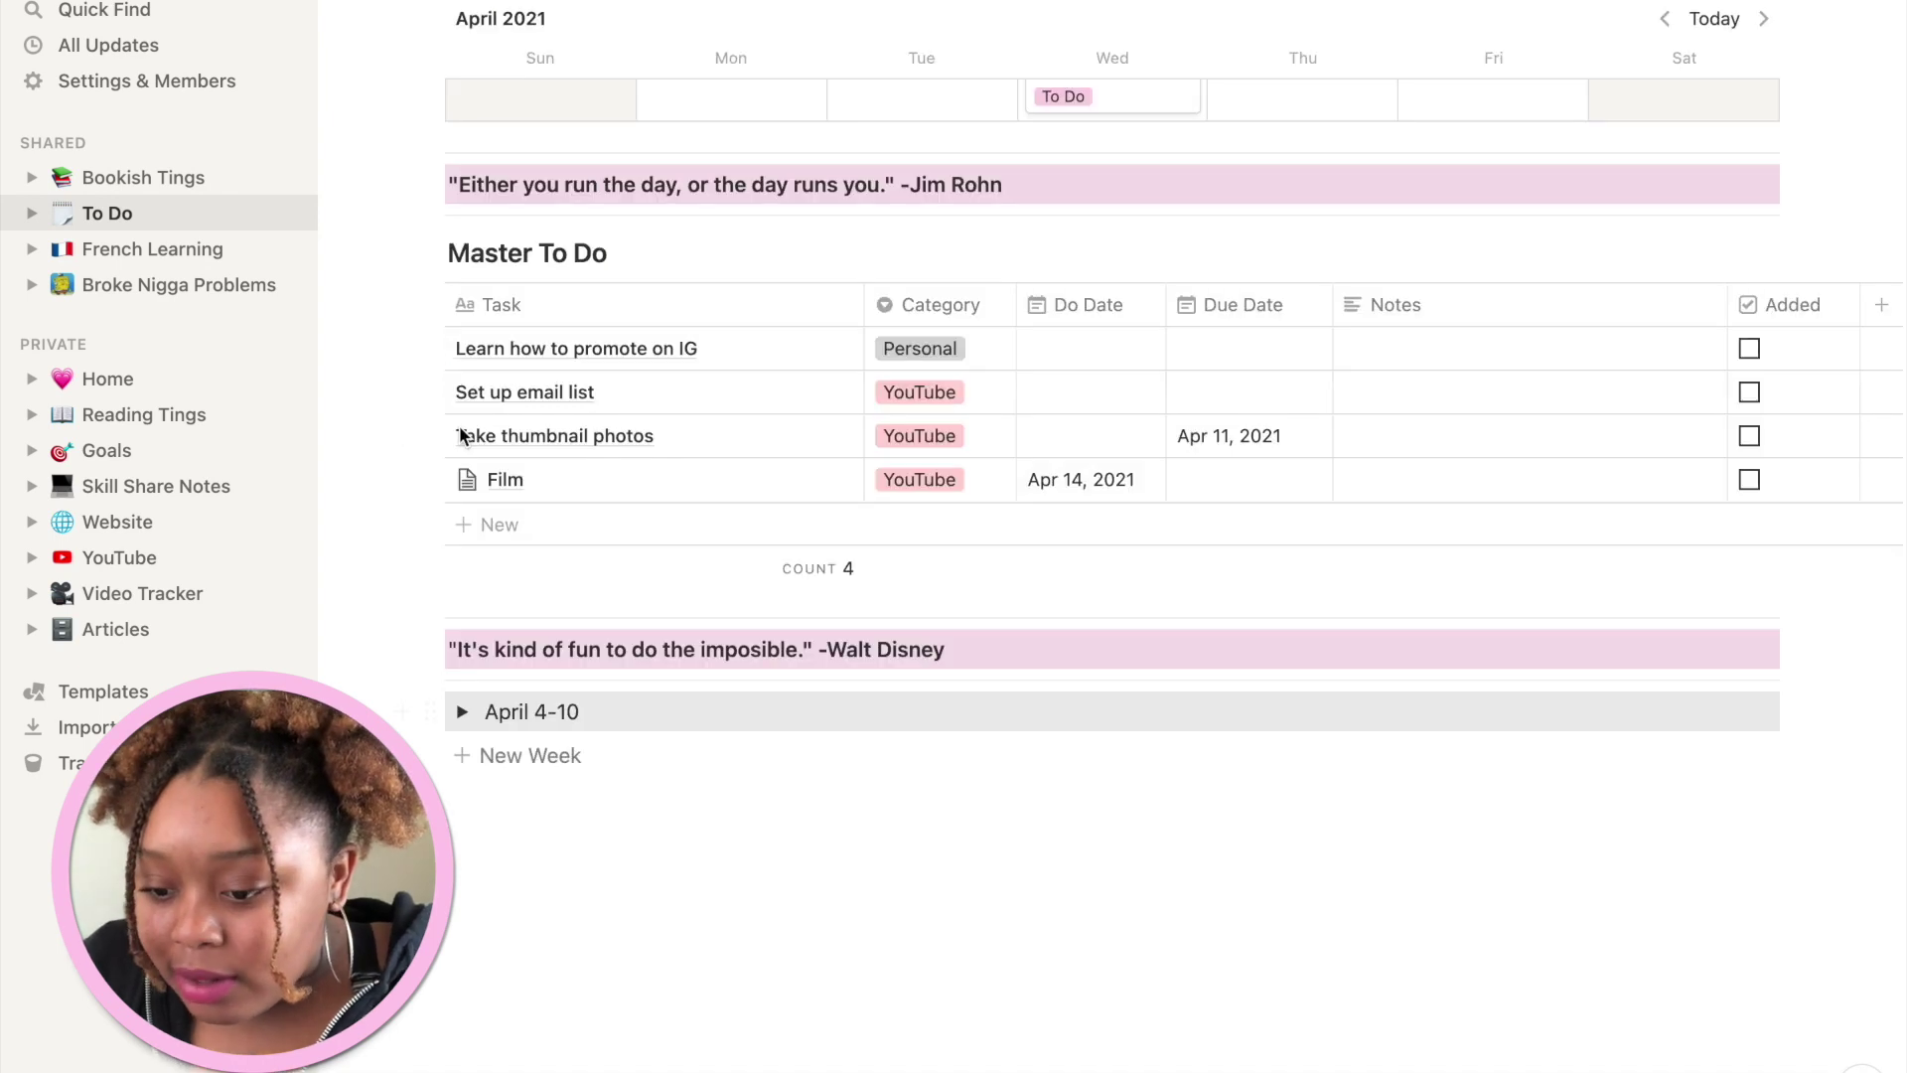
click(557, 772)
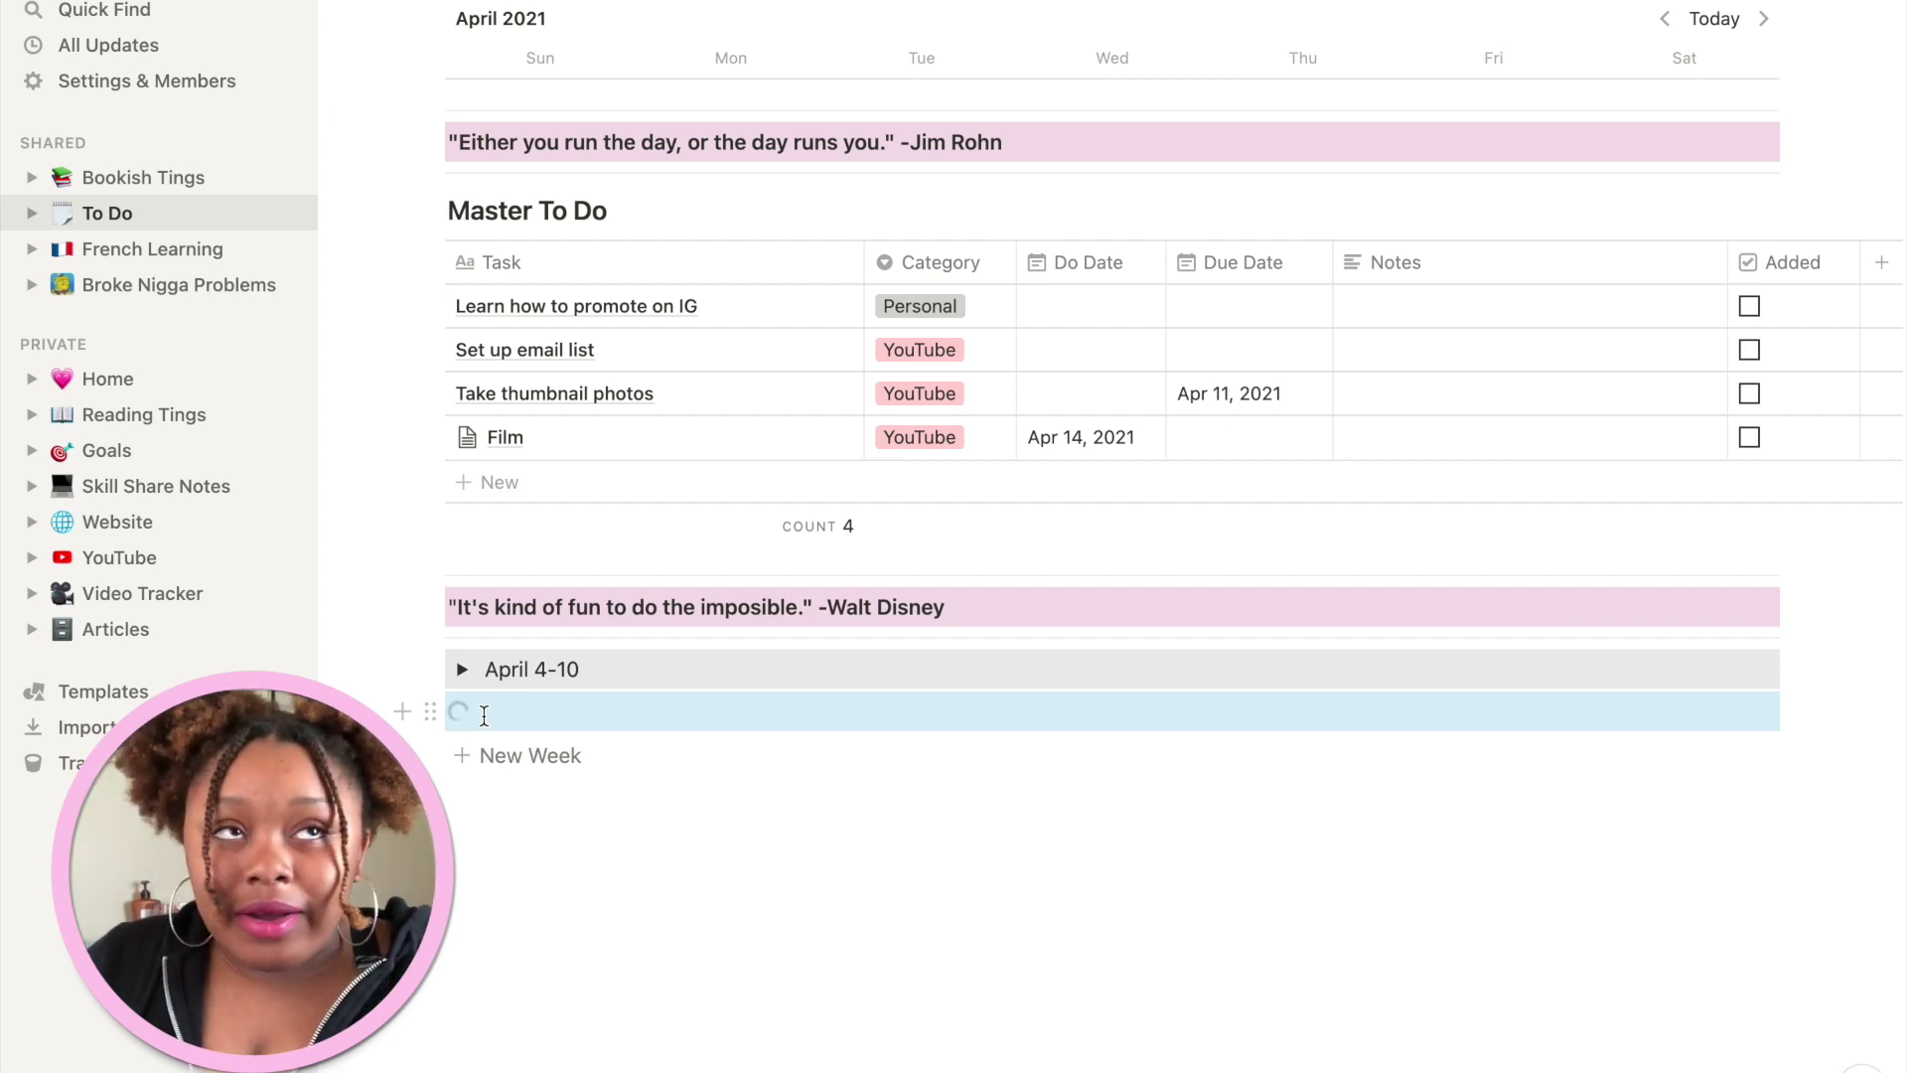
click(579, 723)
text(April 11-)
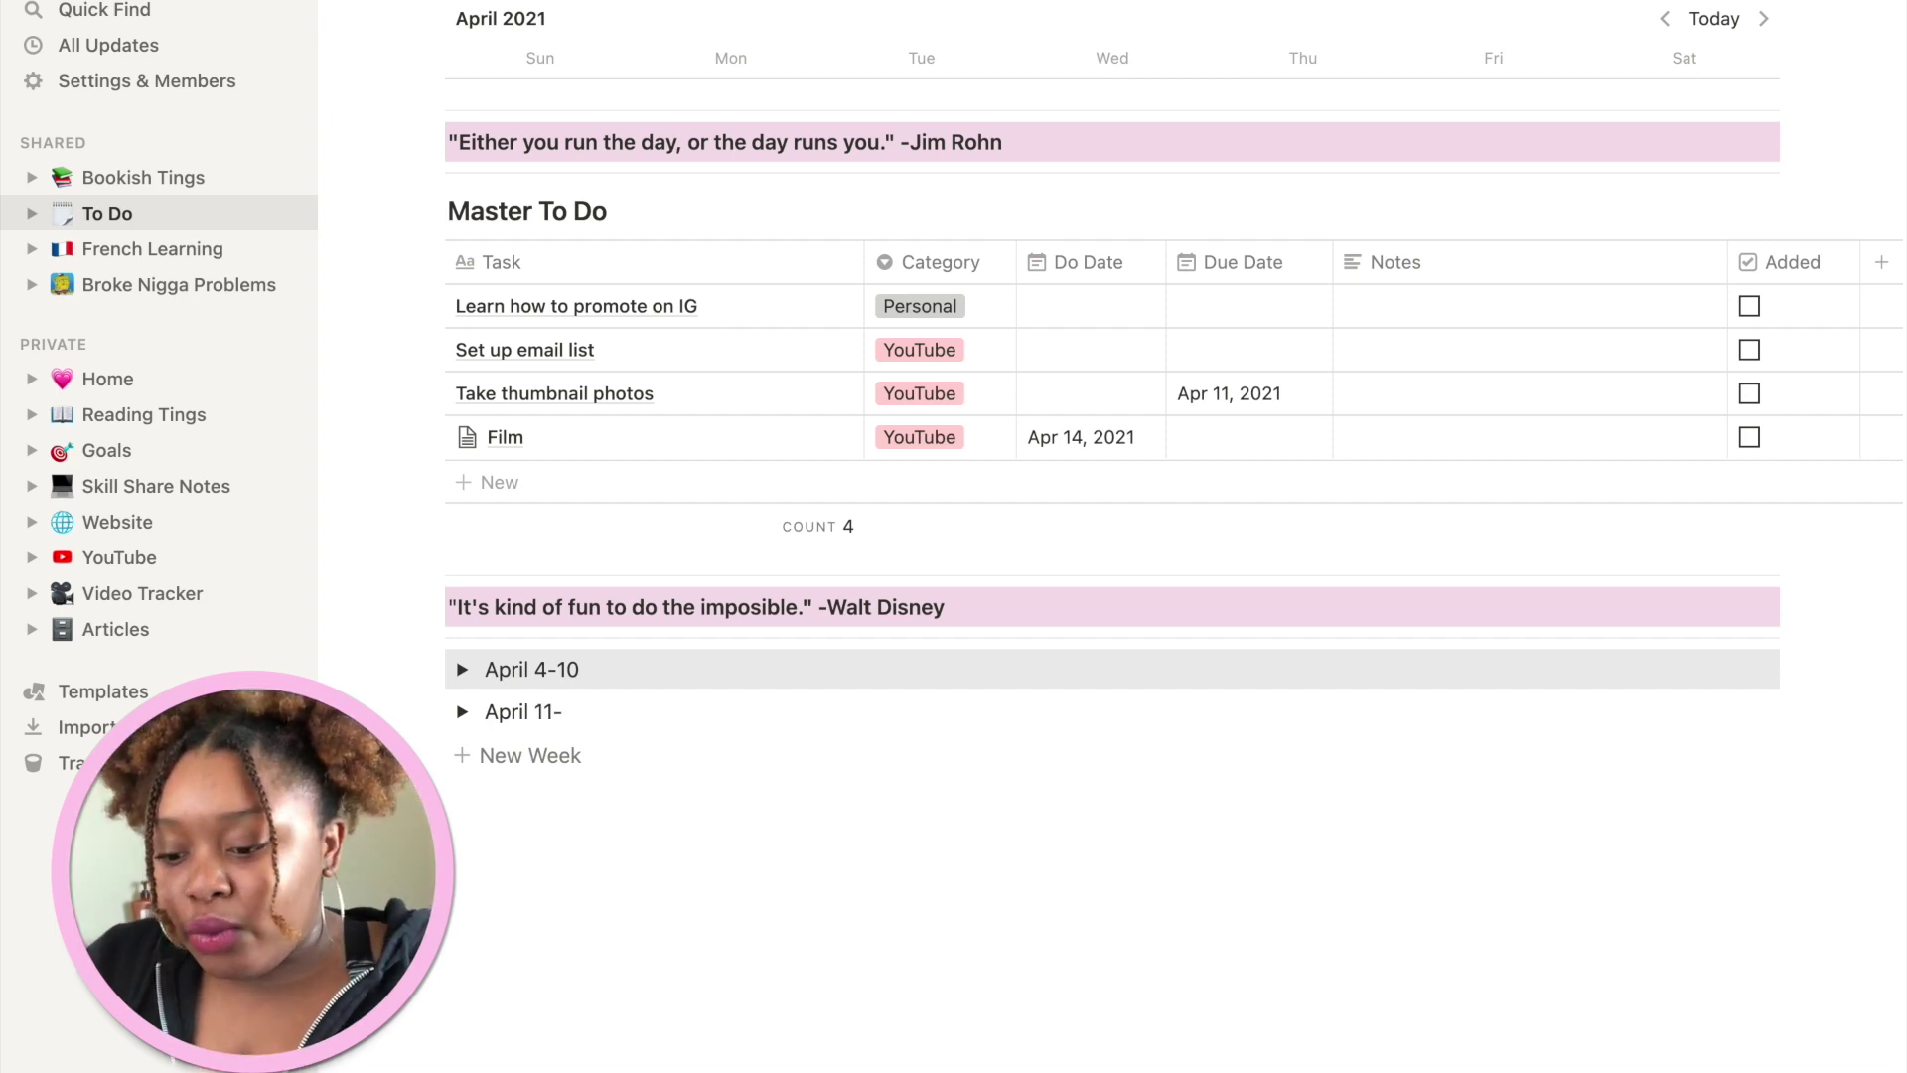
scroll(727, 649, up, 10)
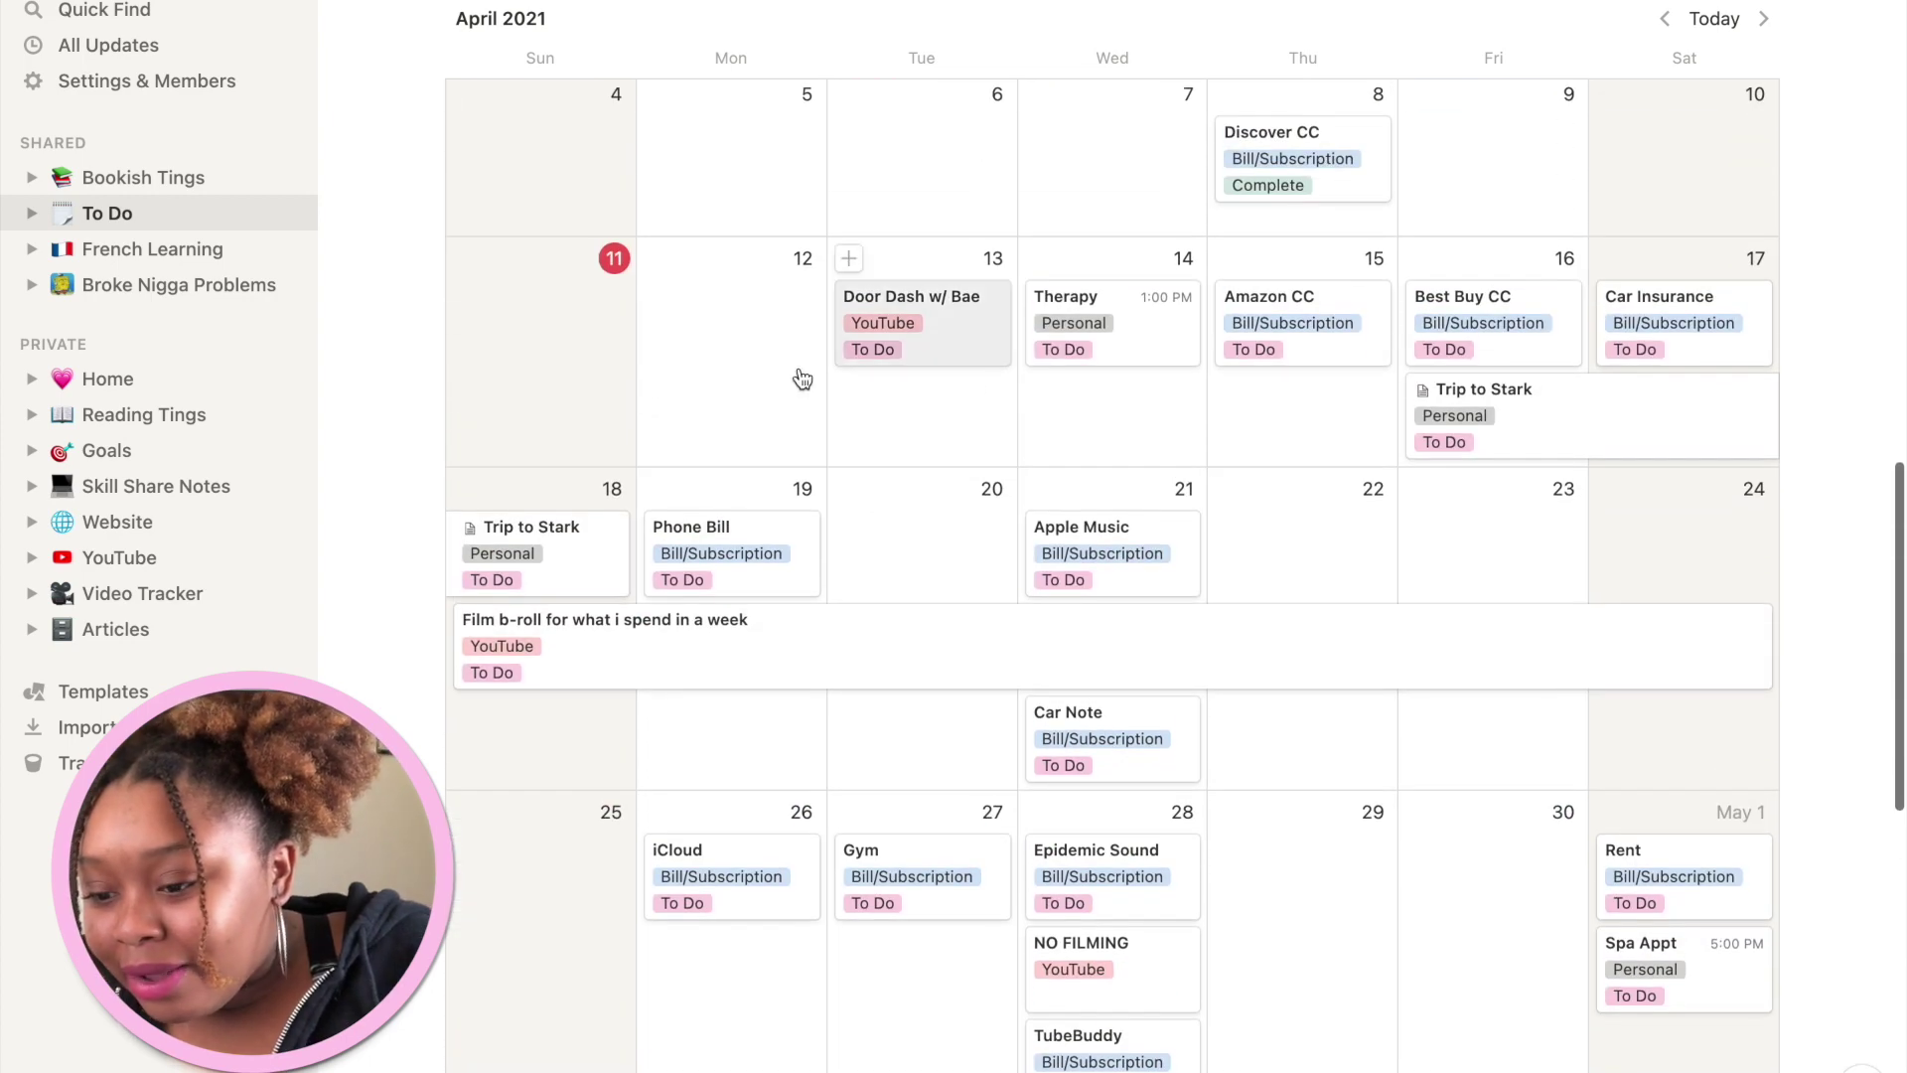
scroll(1360, 524, down, 10)
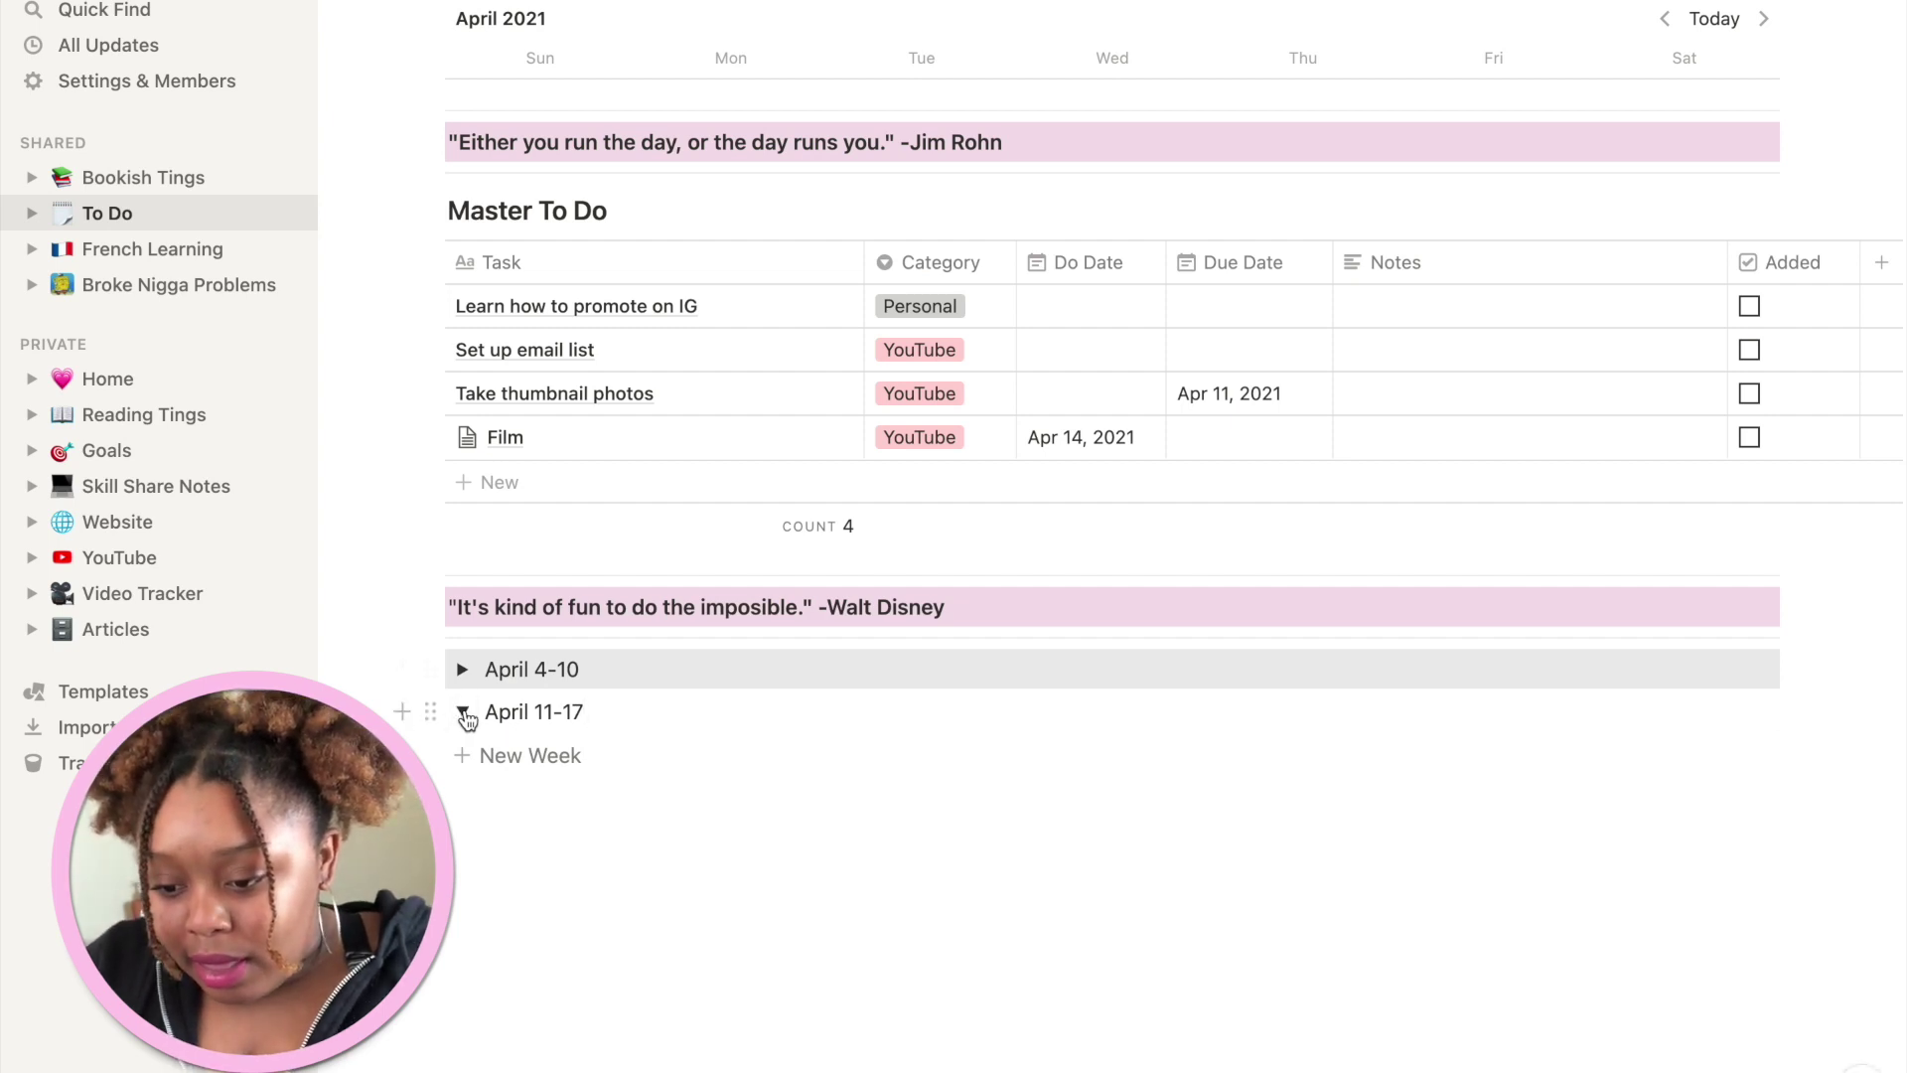
scroll(1099, 791, down, 4)
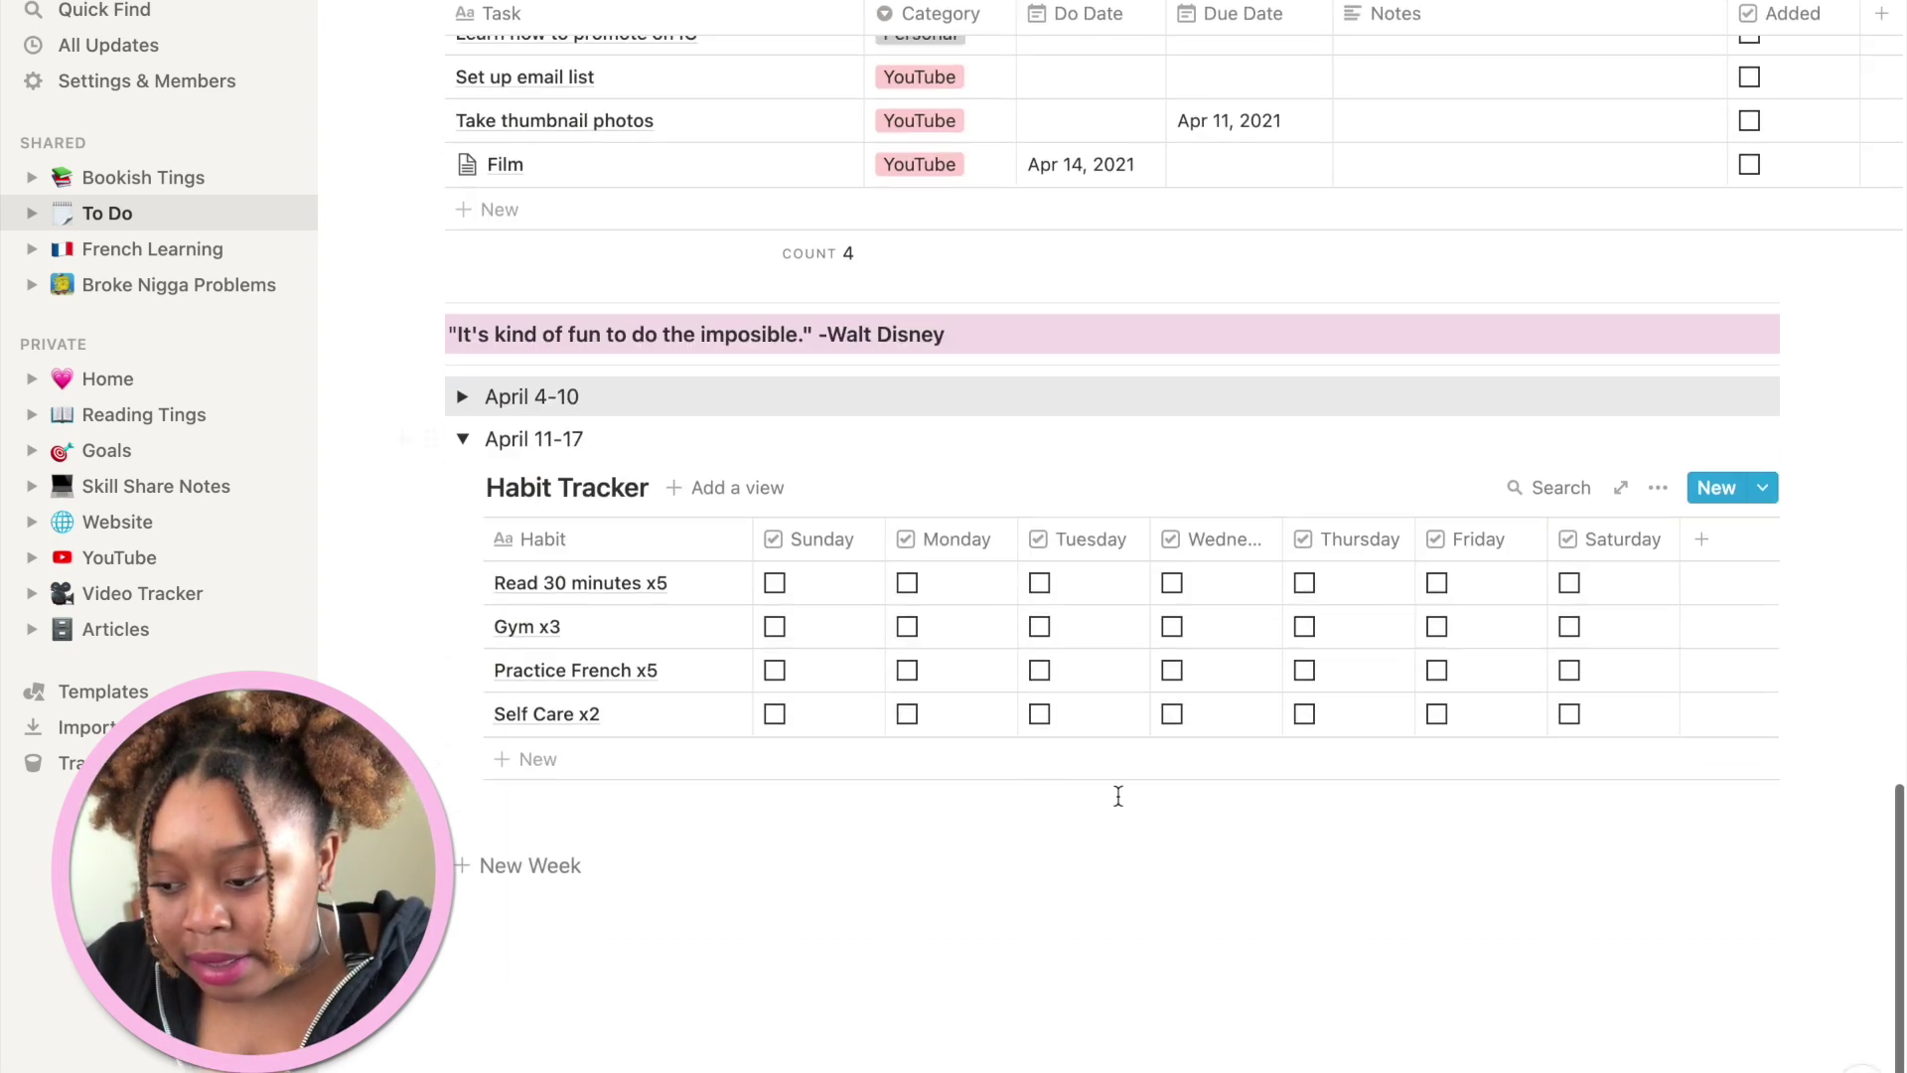